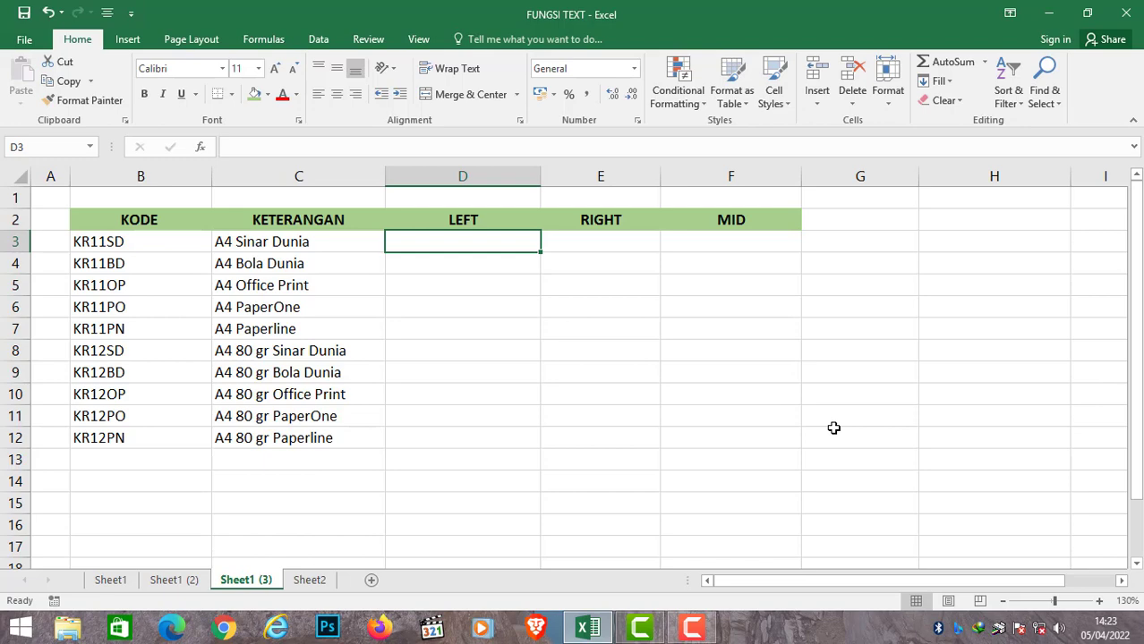
Enter =LEFT(B3;2) in D3 under the LEFT heading.
{"action": "type", "text": "="}
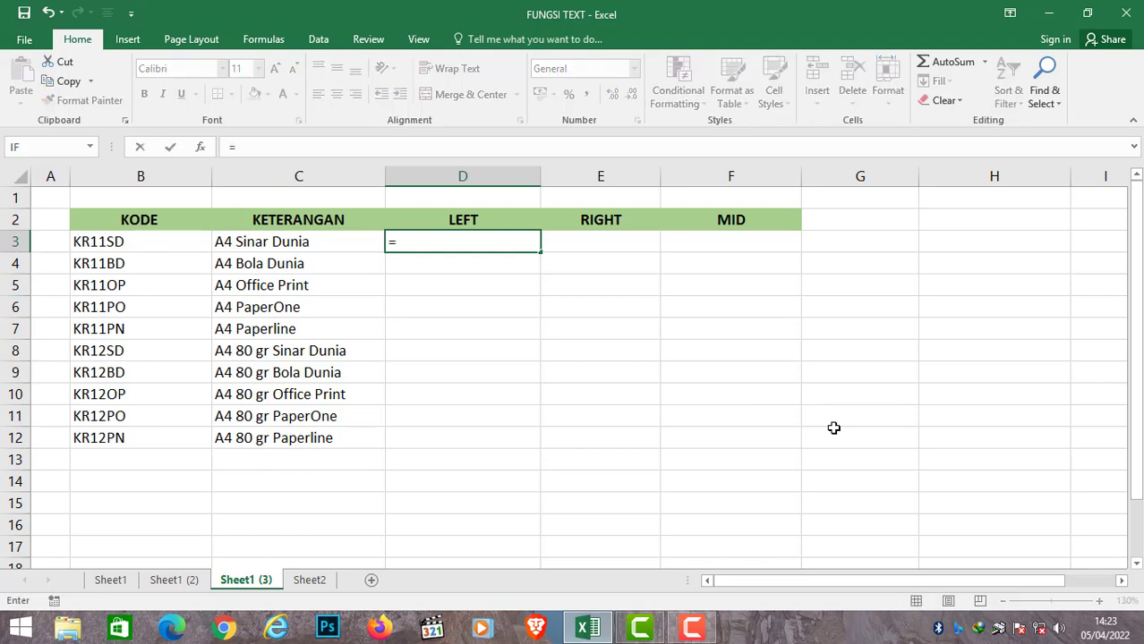
{"action": "type", "text": "left("}
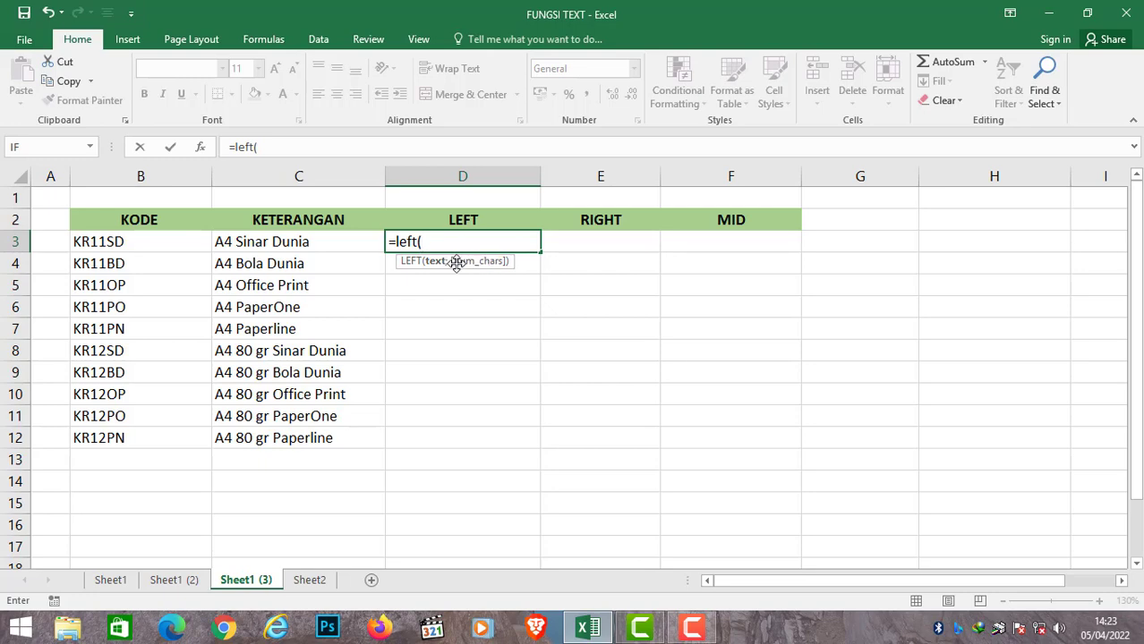
{"action": "left_click", "coordinate": [113, 240]}
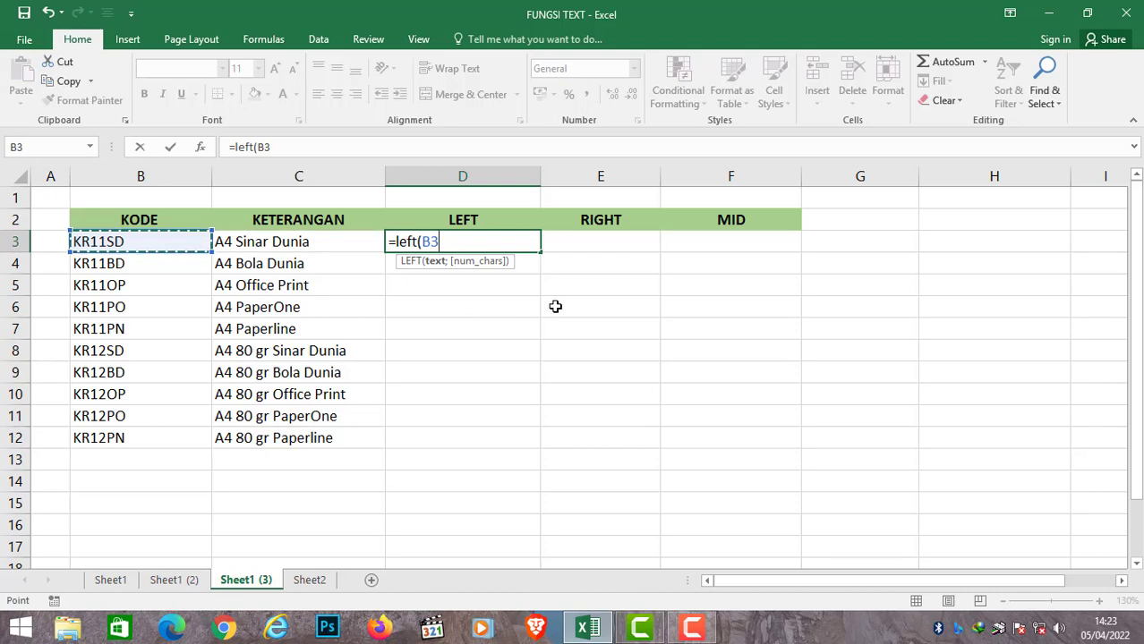
{"action": "type", "text": ";"}
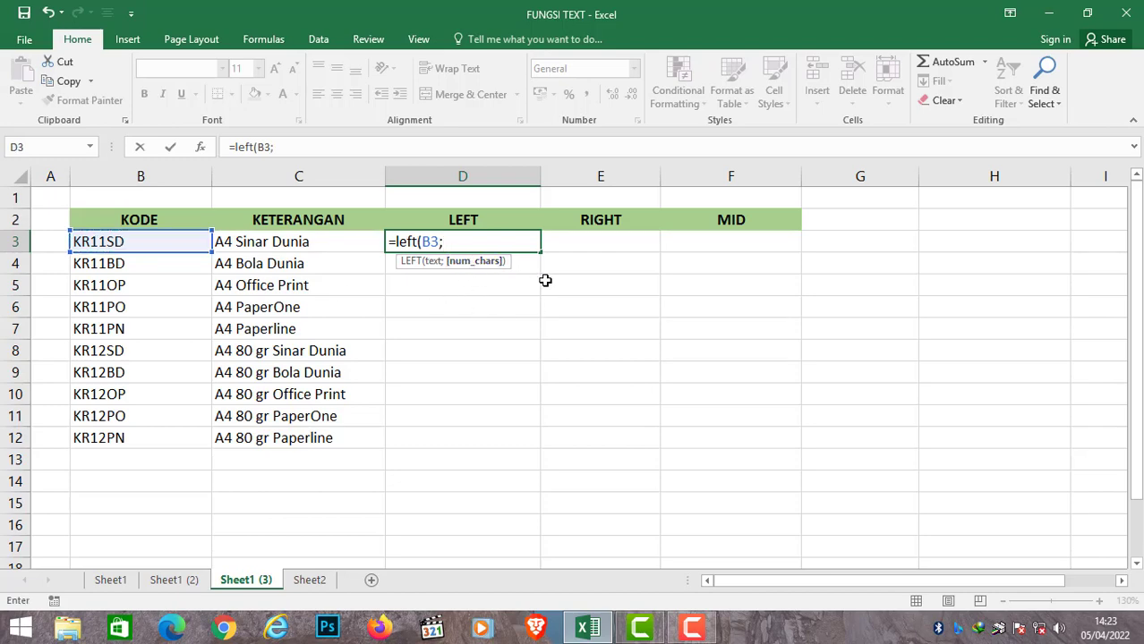
{"action": "type", "text": "2"}
{"action": "type", "text": ")"}
{"action": "key", "text": "Return"}
{"action": "key", "text": "Up"}
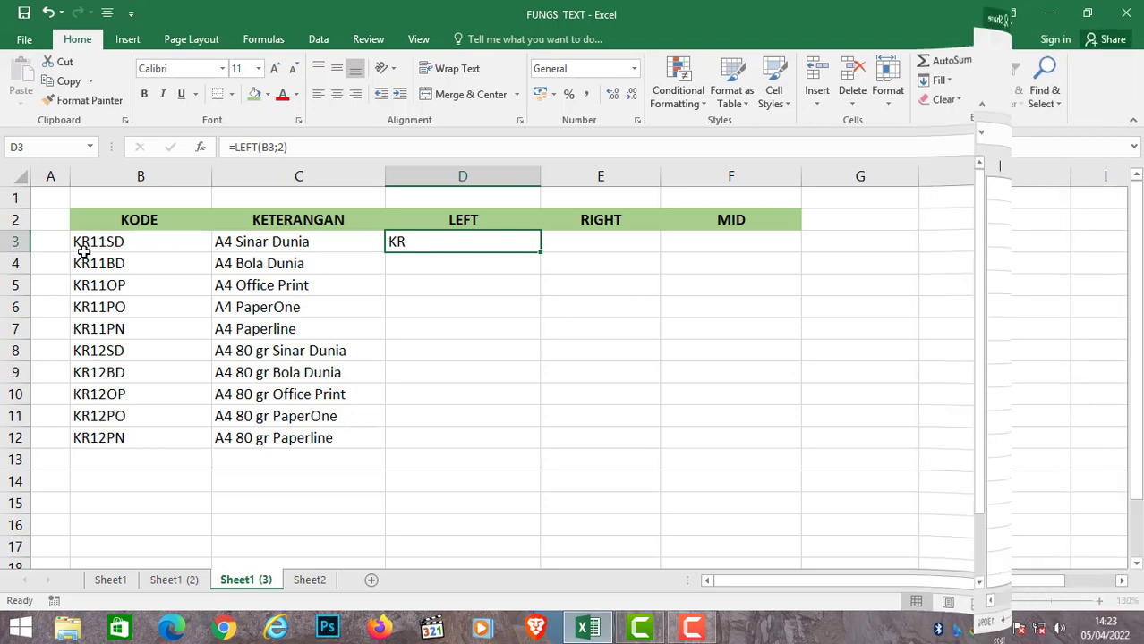
Try D3 without the character count, which shows only K, then restore the count of 2.
{"action": "key", "text": "F2"}
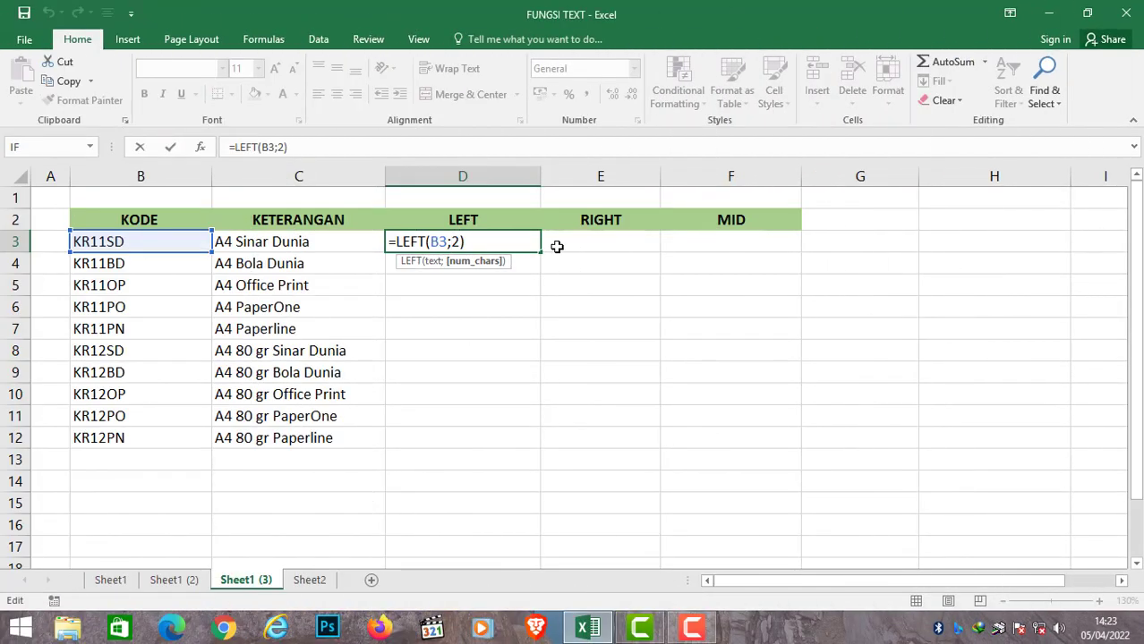
{"action": "key", "text": "BackSpace"}
{"action": "key", "text": "BackSpace"}
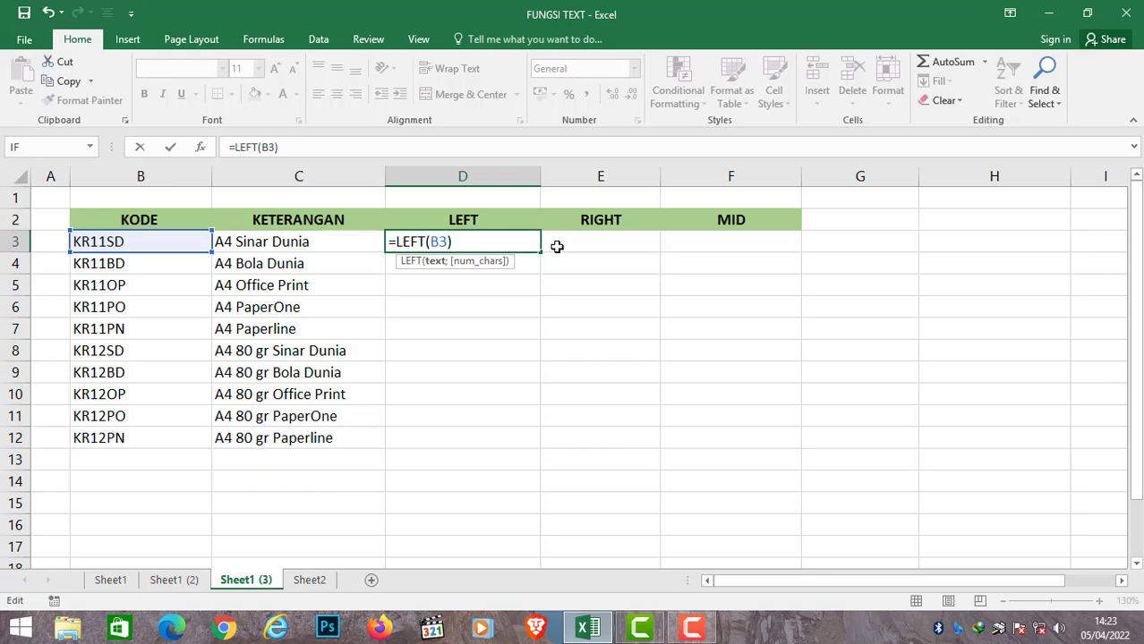
{"action": "key", "text": "Return"}
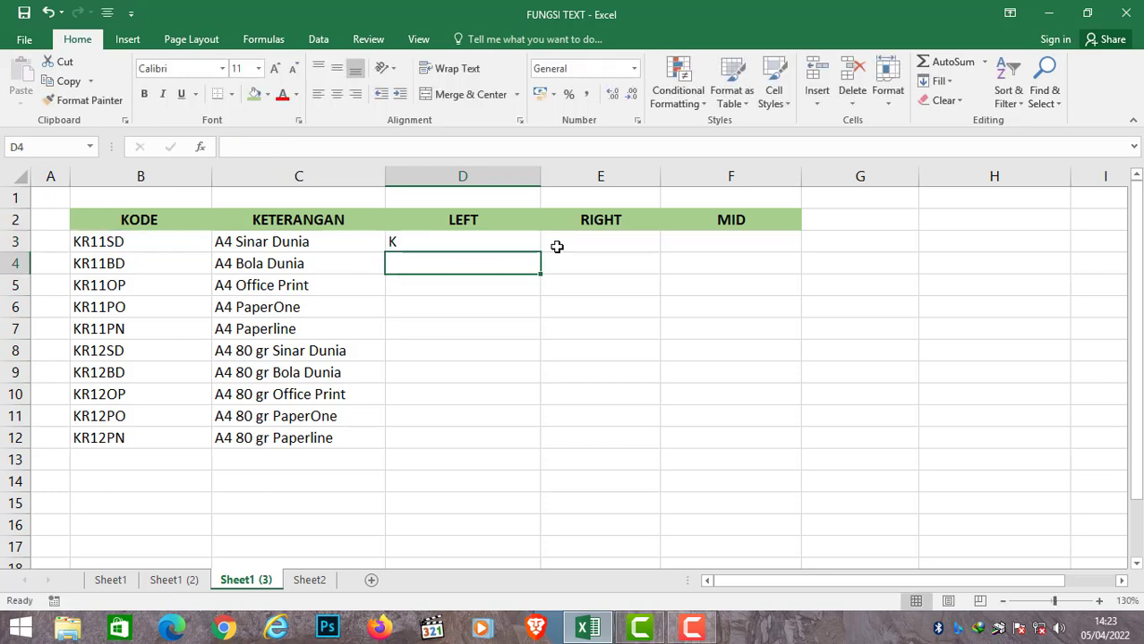
{"action": "key", "text": "Up"}
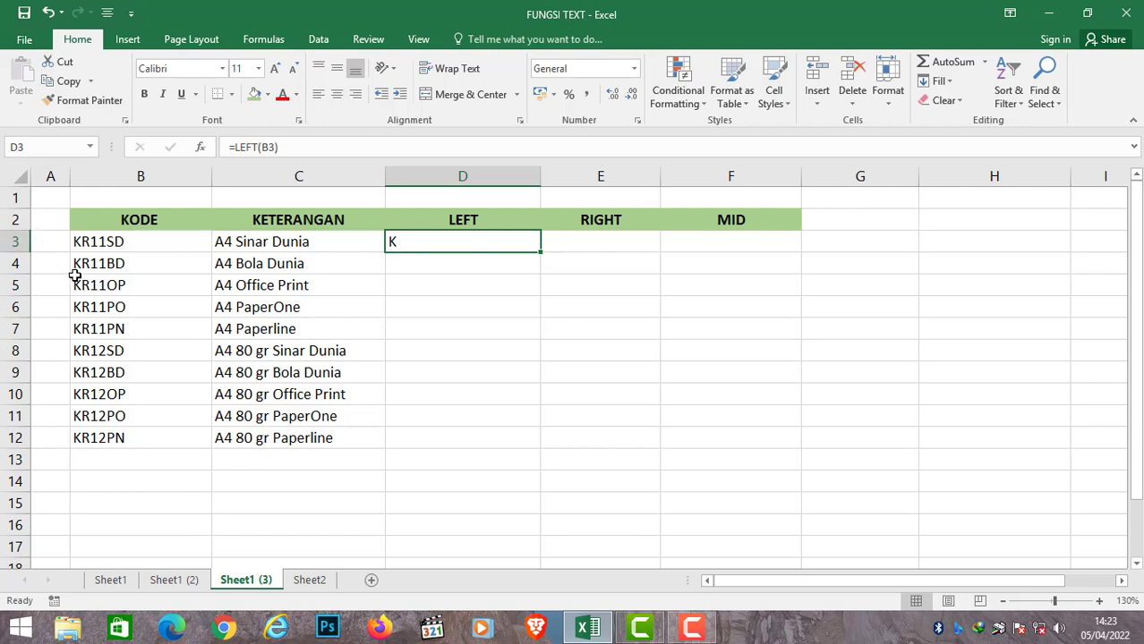
{"action": "double_click", "coordinate": [433, 253]}
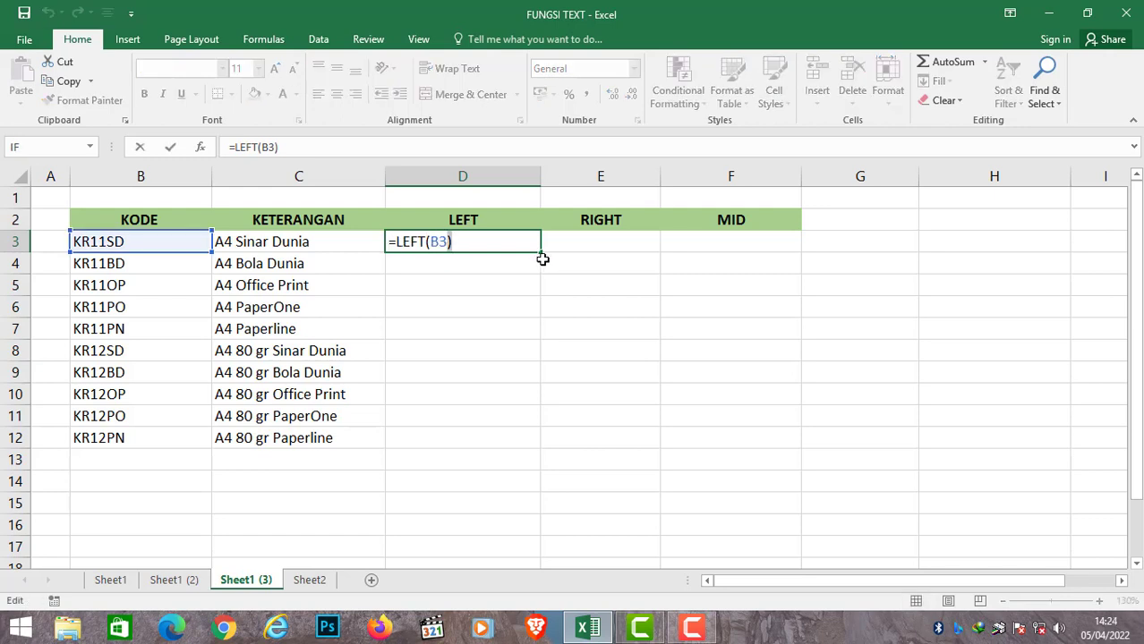
{"action": "key", "text": "Left"}
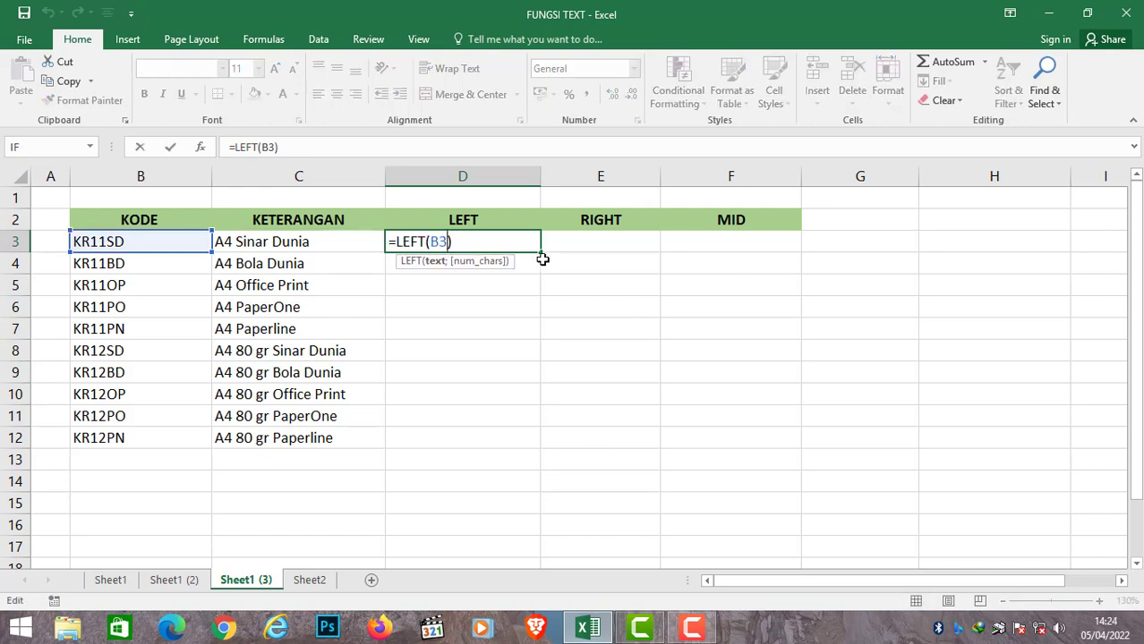
{"action": "type", "text": ";2"}
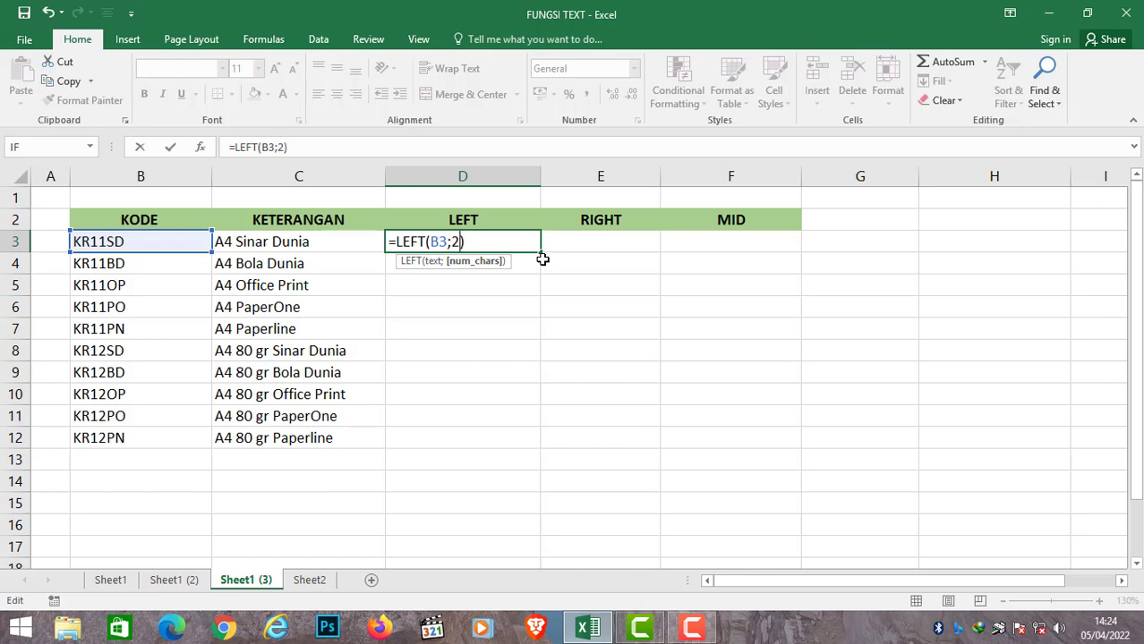
{"action": "key", "text": "Return"}
{"action": "key", "text": "Up"}
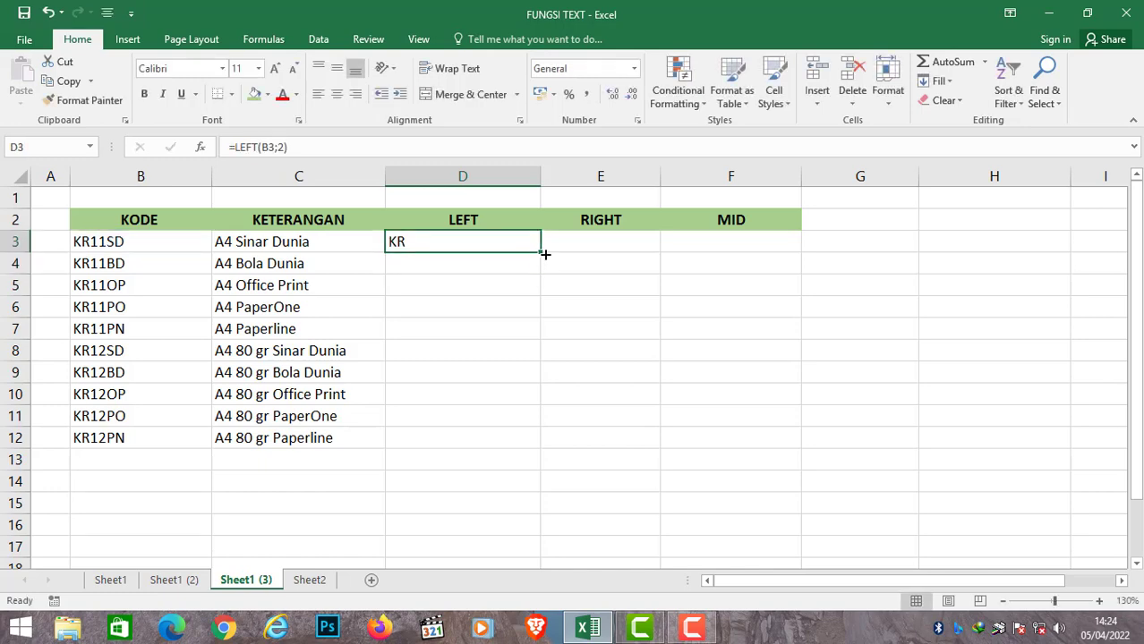
Copy the LEFT formula down to D12 so every row shows KR.
{"action": "double_click", "coordinate": [541, 255]}
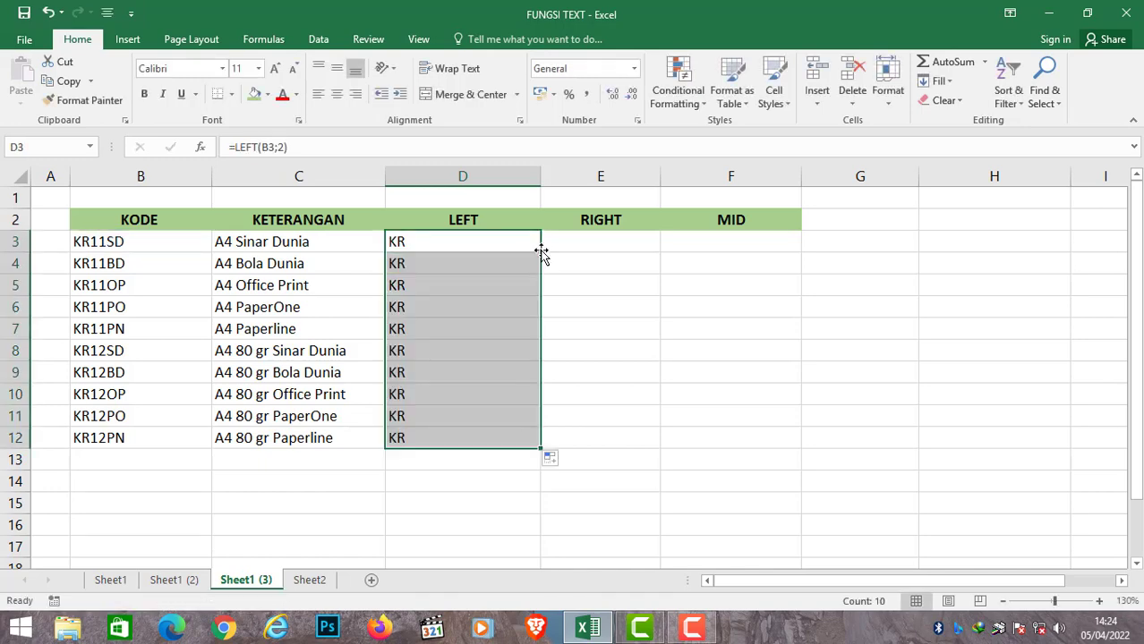
{"action": "left_click", "coordinate": [442, 322]}
{"action": "left_click", "coordinate": [435, 243]}
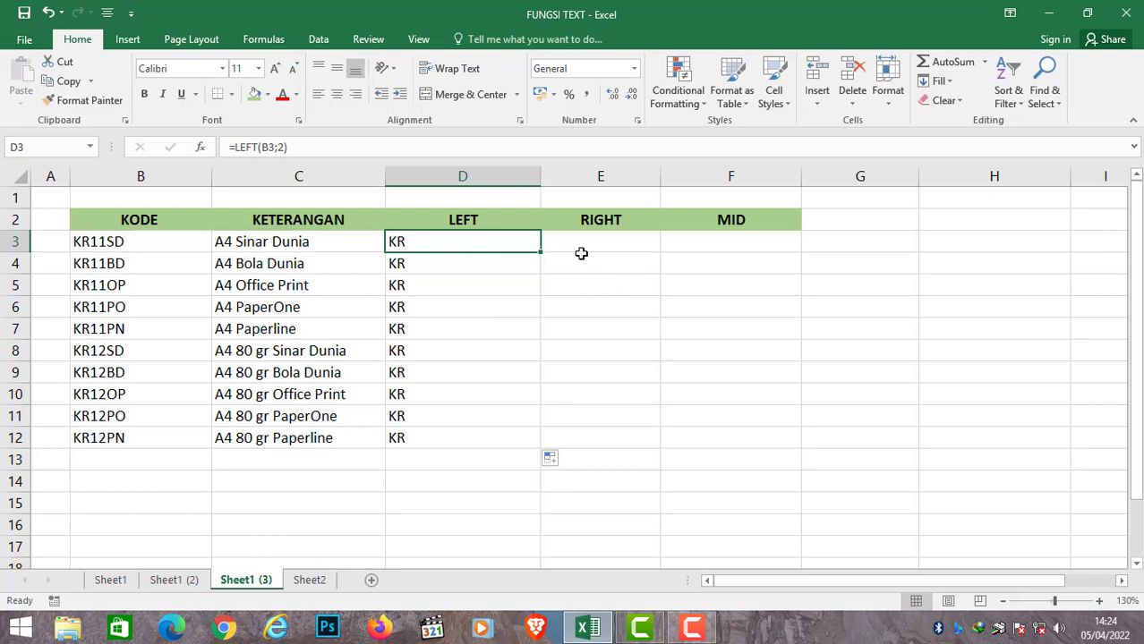
{"action": "left_click", "coordinate": [590, 245]}
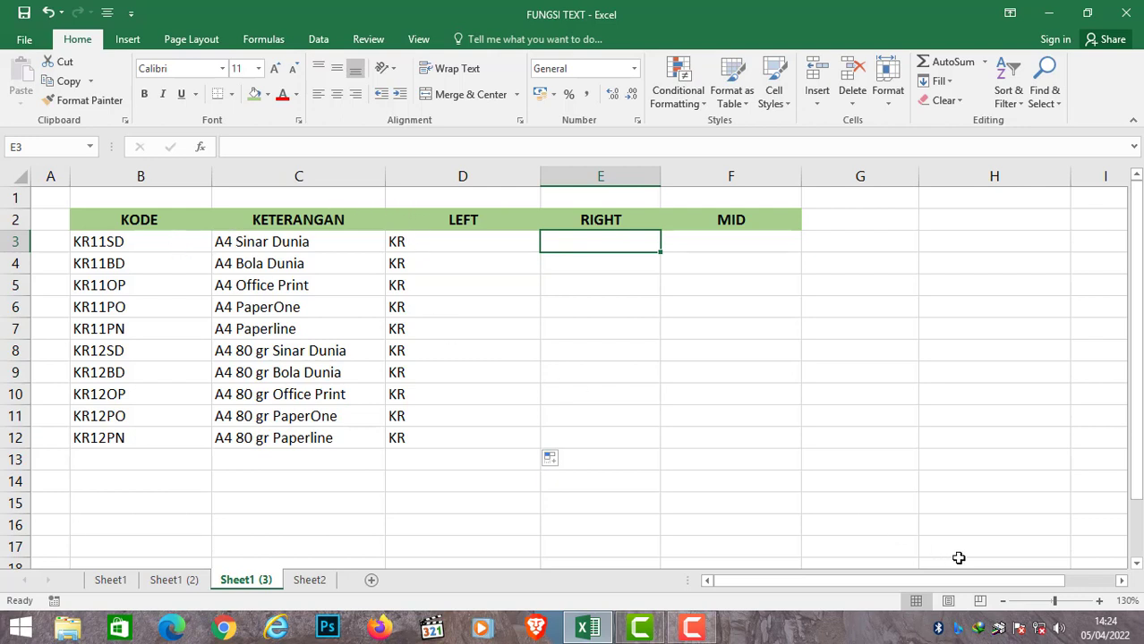
Enter =RIGHT(B3;2) in E3 and fill it down to E12, giving SD, BD, OP.
{"action": "type", "text": "="}
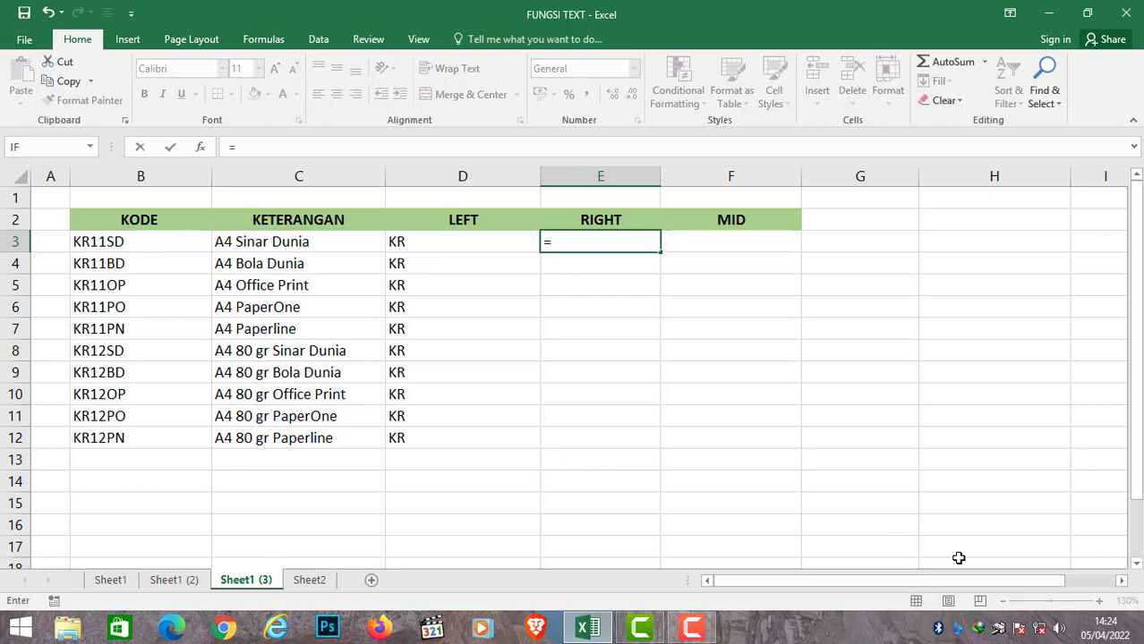
{"action": "type", "text": "right"}
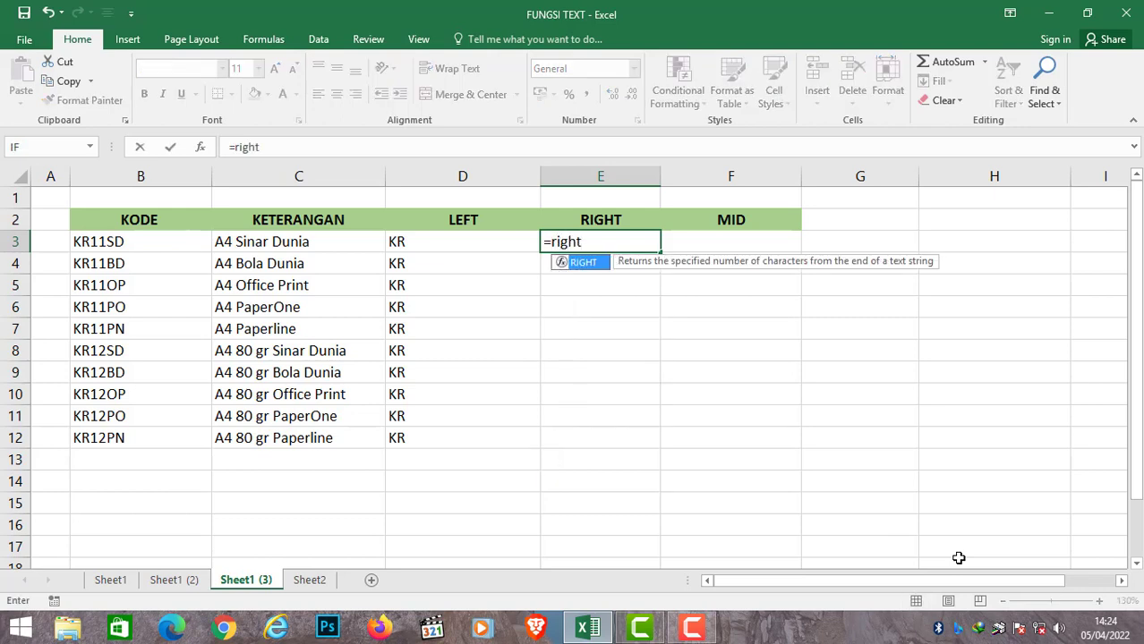
{"action": "type", "text": "("}
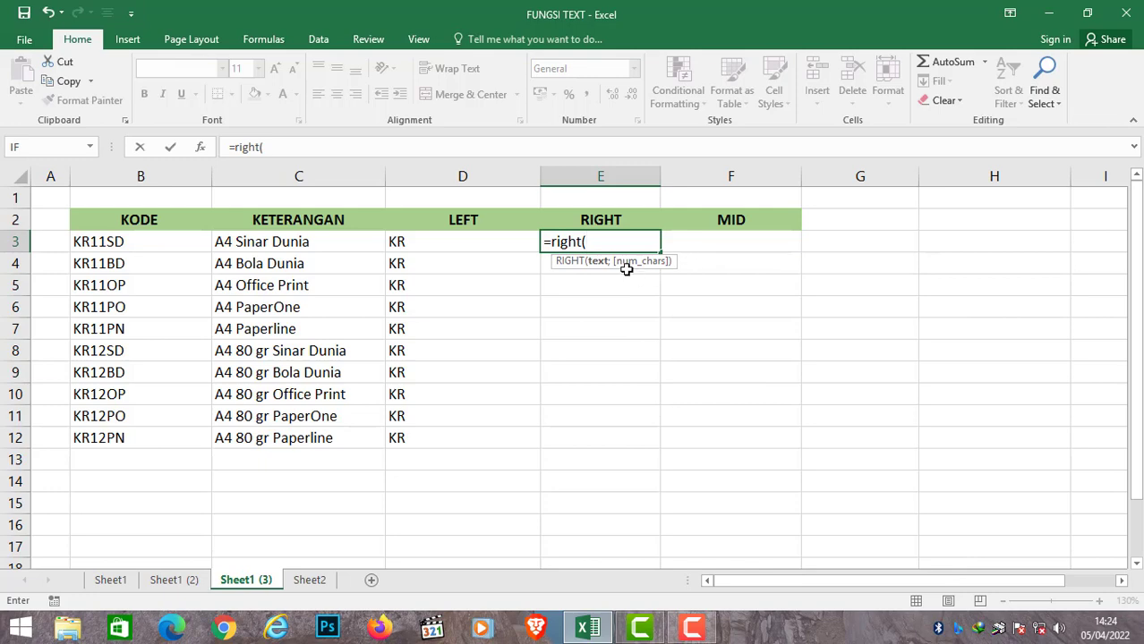
{"action": "left_click", "coordinate": [113, 243]}
{"action": "type", "text": ";"}
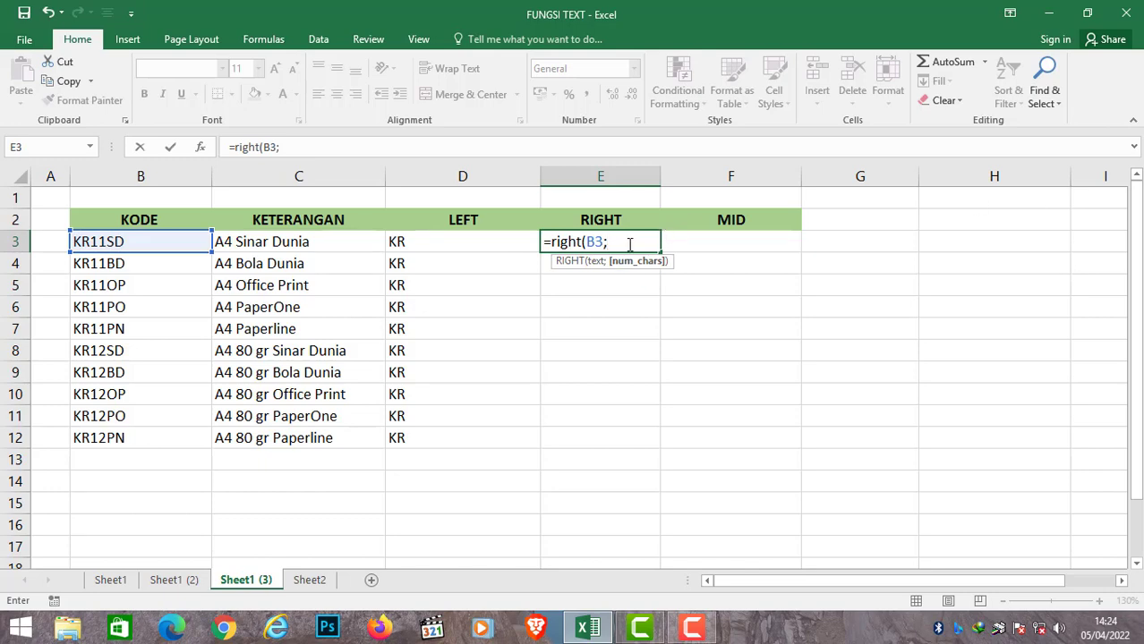
{"action": "type", "text": "2)"}
{"action": "key", "text": "Return"}
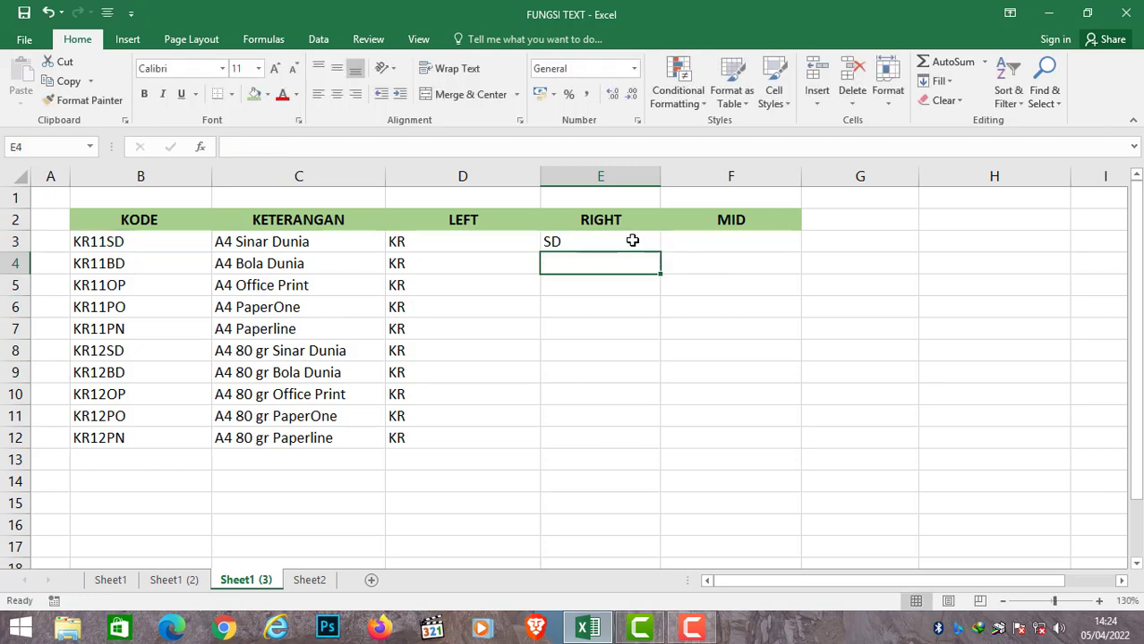
{"action": "left_click", "coordinate": [630, 242]}
{"action": "double_click", "coordinate": [661, 251]}
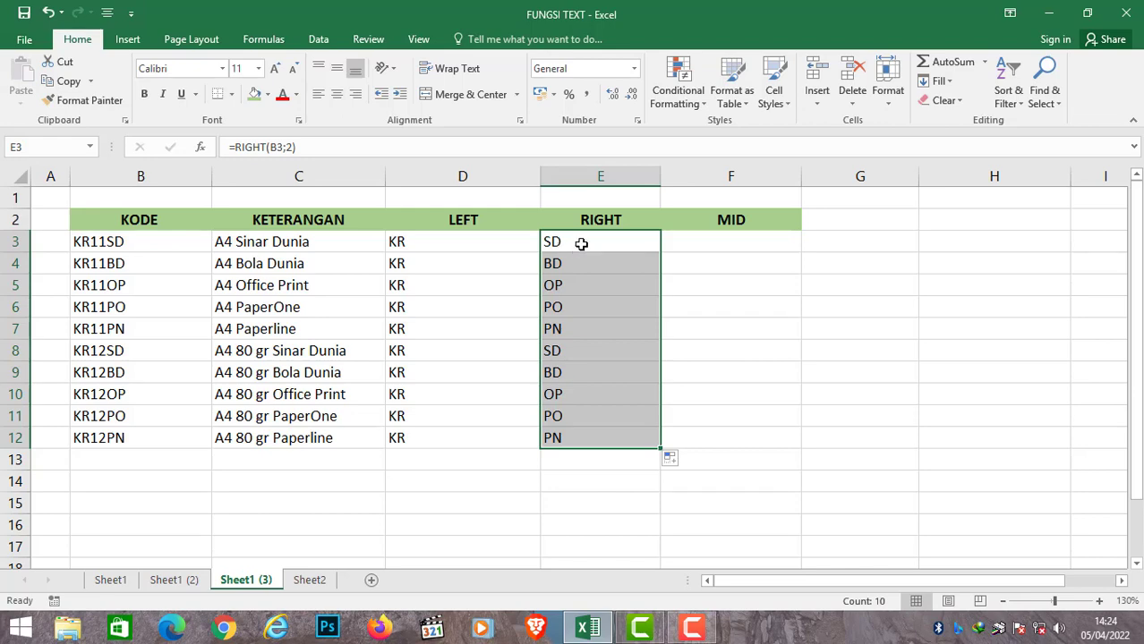
{"action": "left_click", "coordinate": [580, 244]}
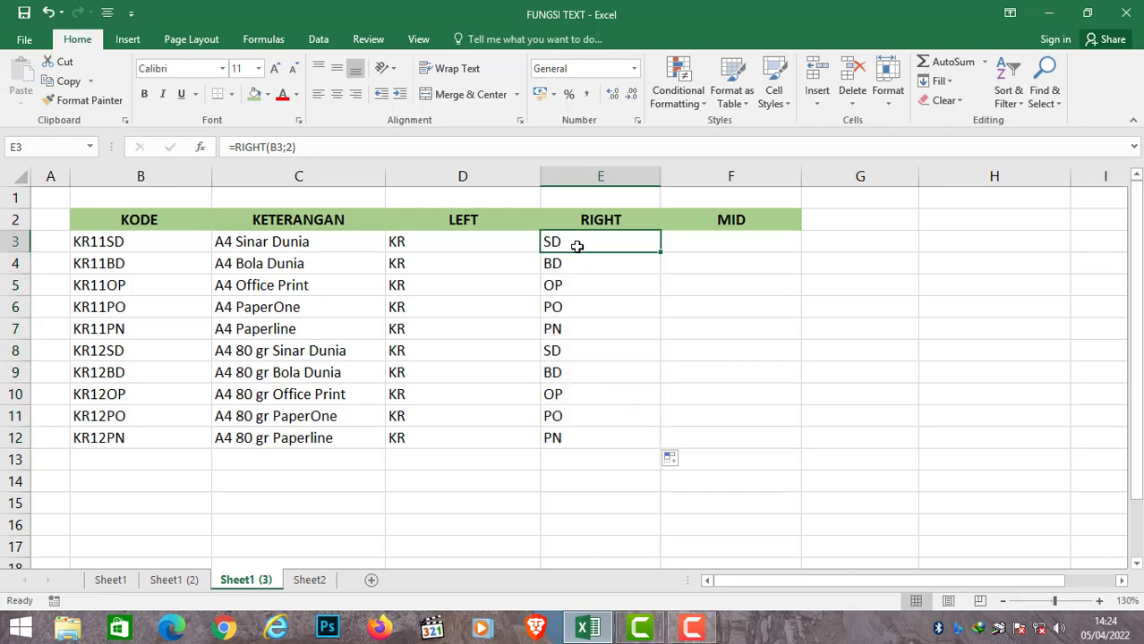
{"action": "left_click", "coordinate": [746, 243]}
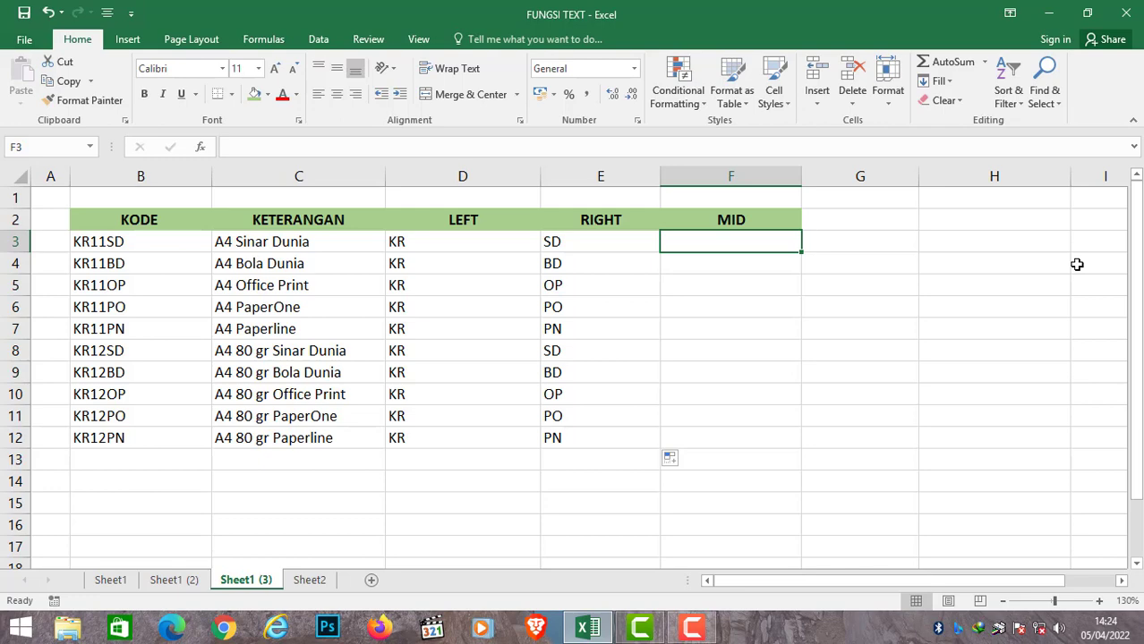
Enter =MID(B3;3;4) in F3 and copy it down to F12, giving 11SD through 12PN.
{"action": "type", "text": "=mid"}
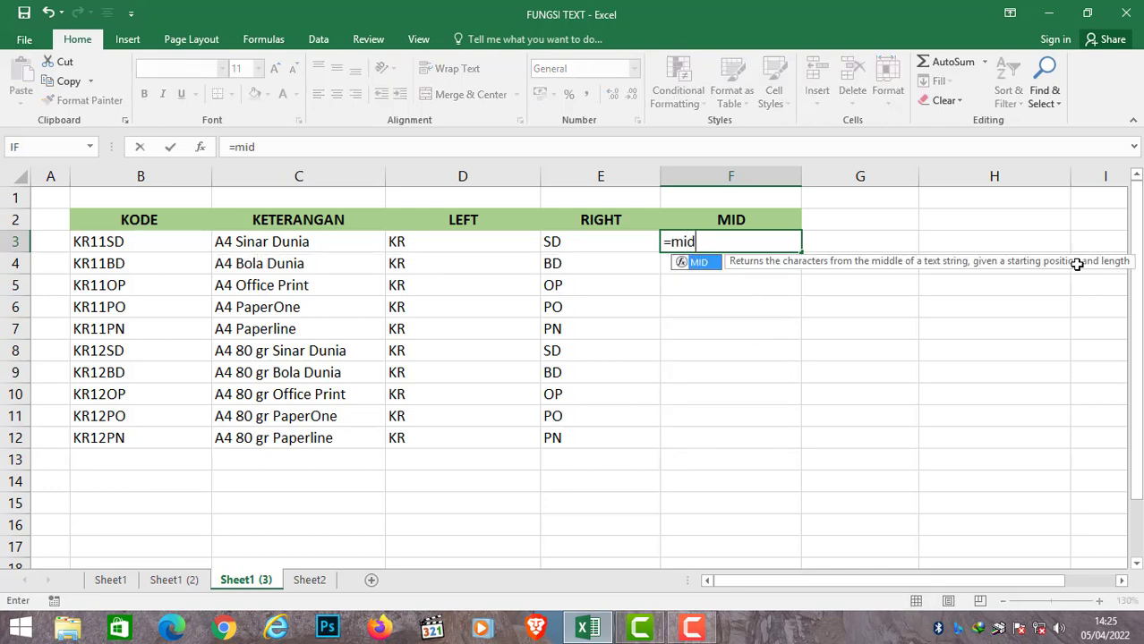
{"action": "type", "text": "("}
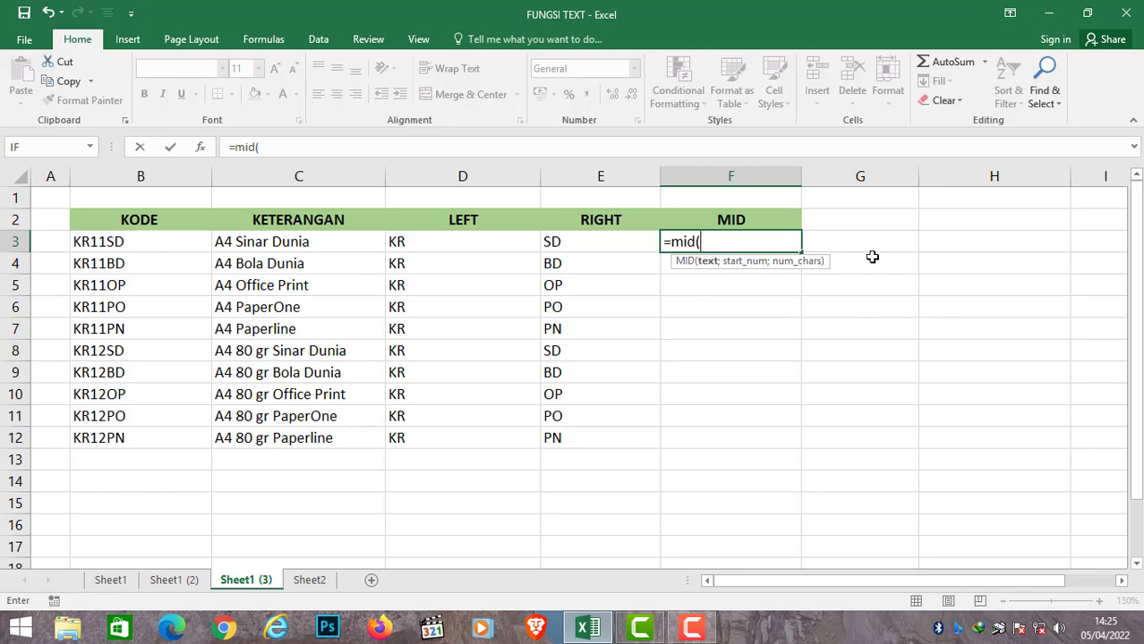
{"action": "left_click", "coordinate": [118, 242]}
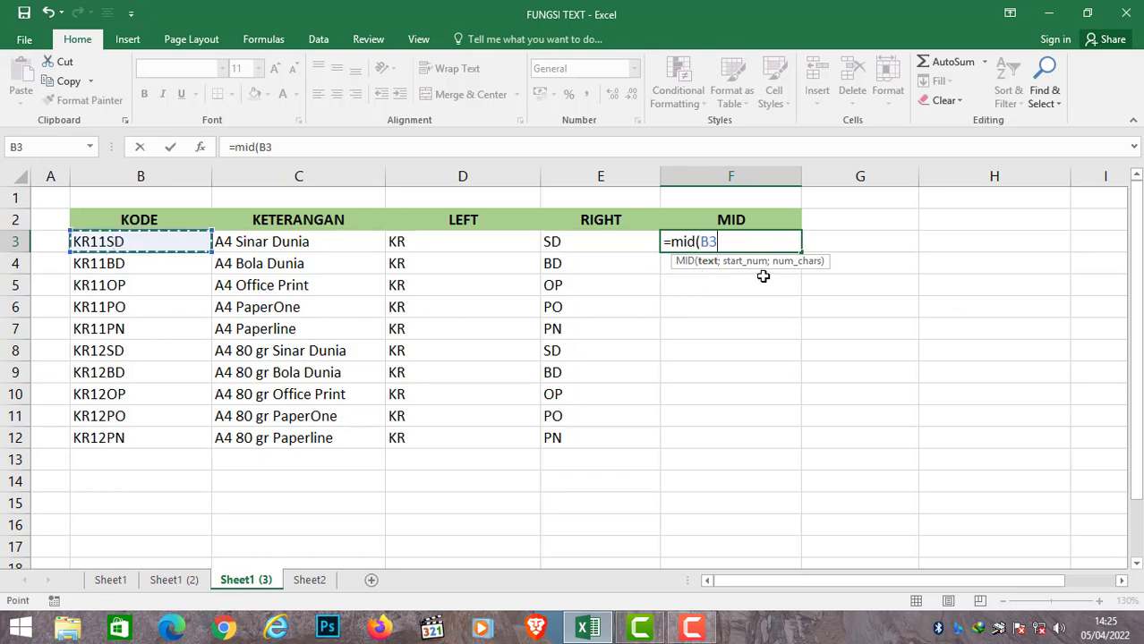
{"action": "type", "text": ";"}
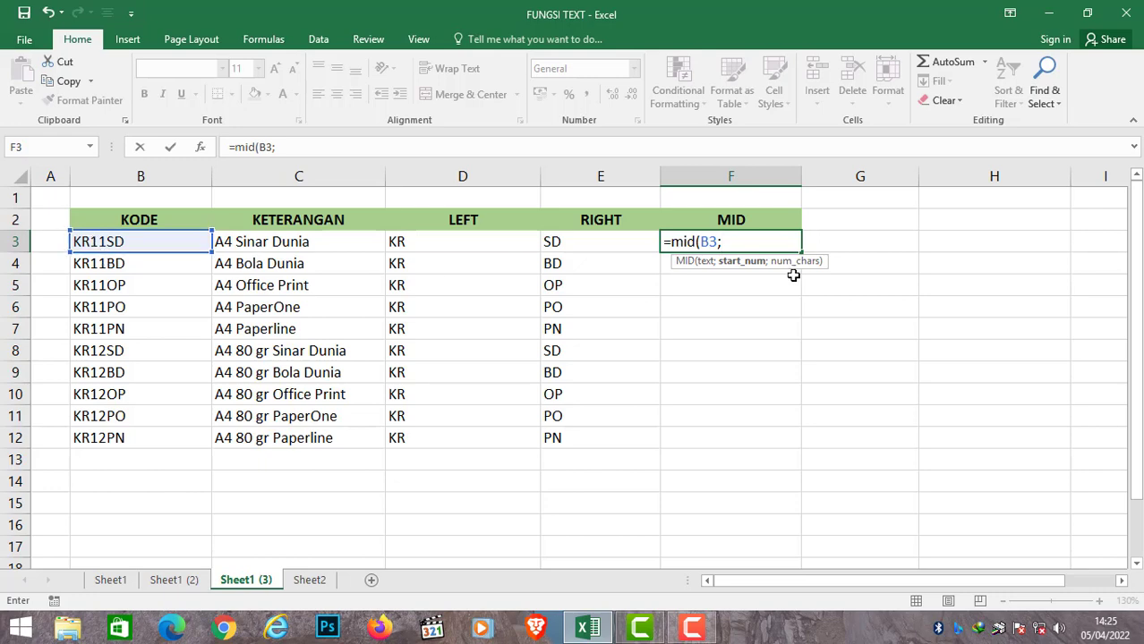
{"action": "type", "text": "3;"}
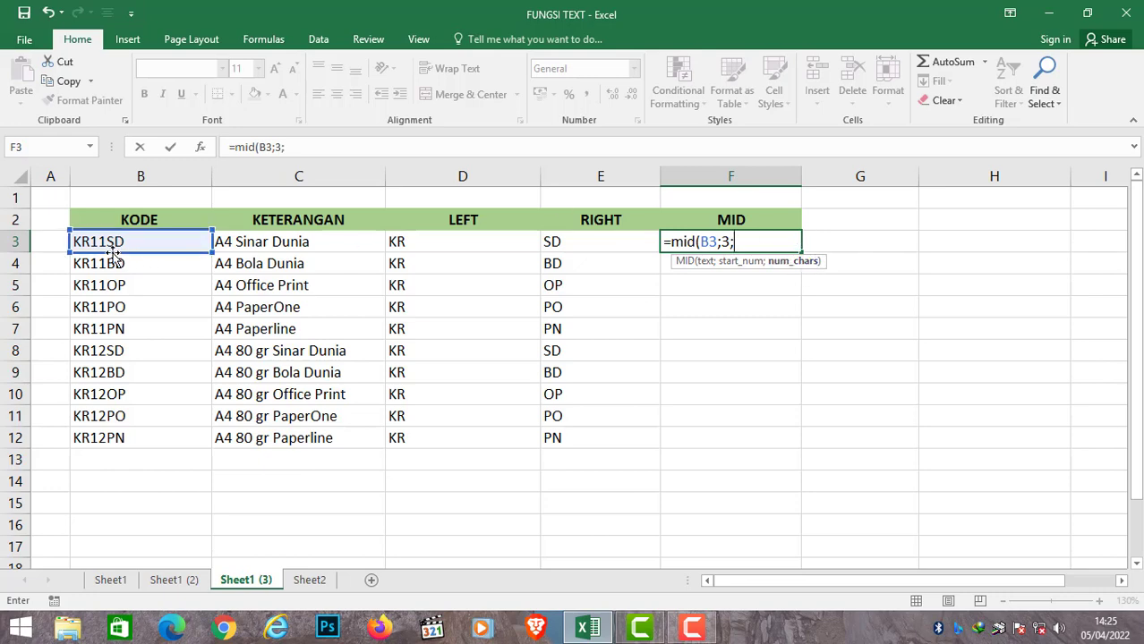
{"action": "type", "text": "4"}
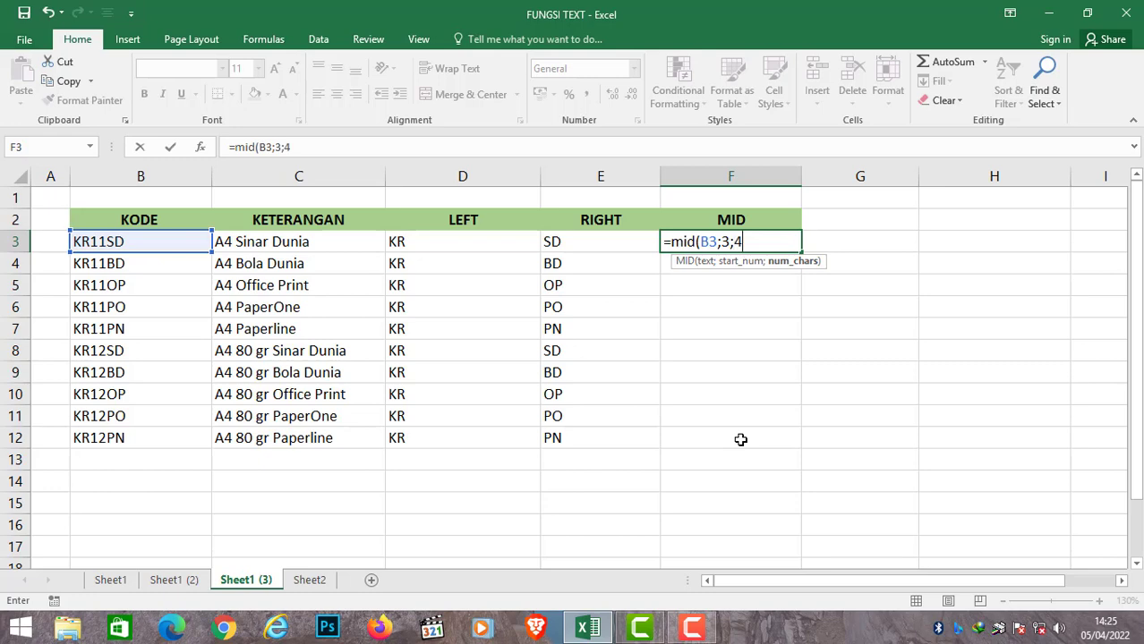
{"action": "type", "text": ")"}
{"action": "key", "text": "Return"}
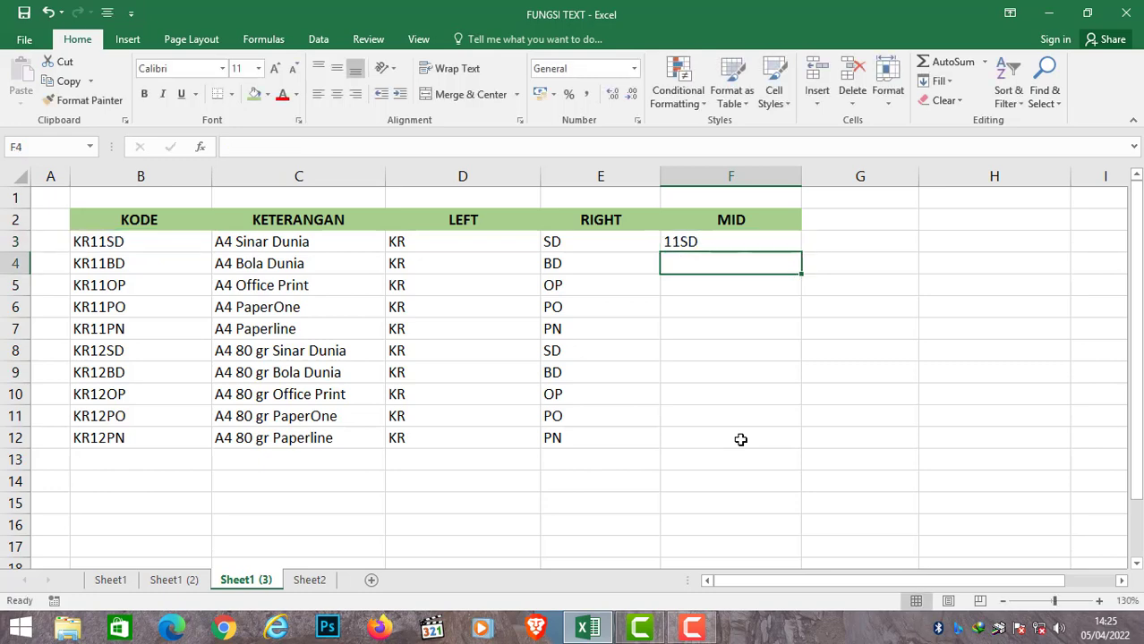
{"action": "key", "text": "Up"}
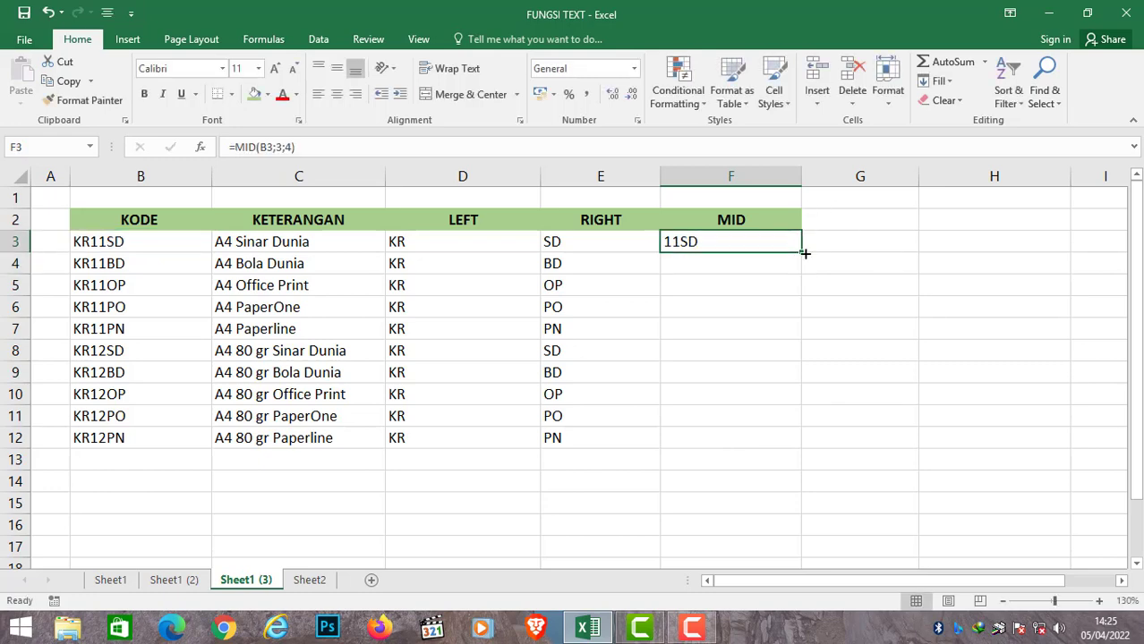
{"action": "double_click", "coordinate": [803, 255]}
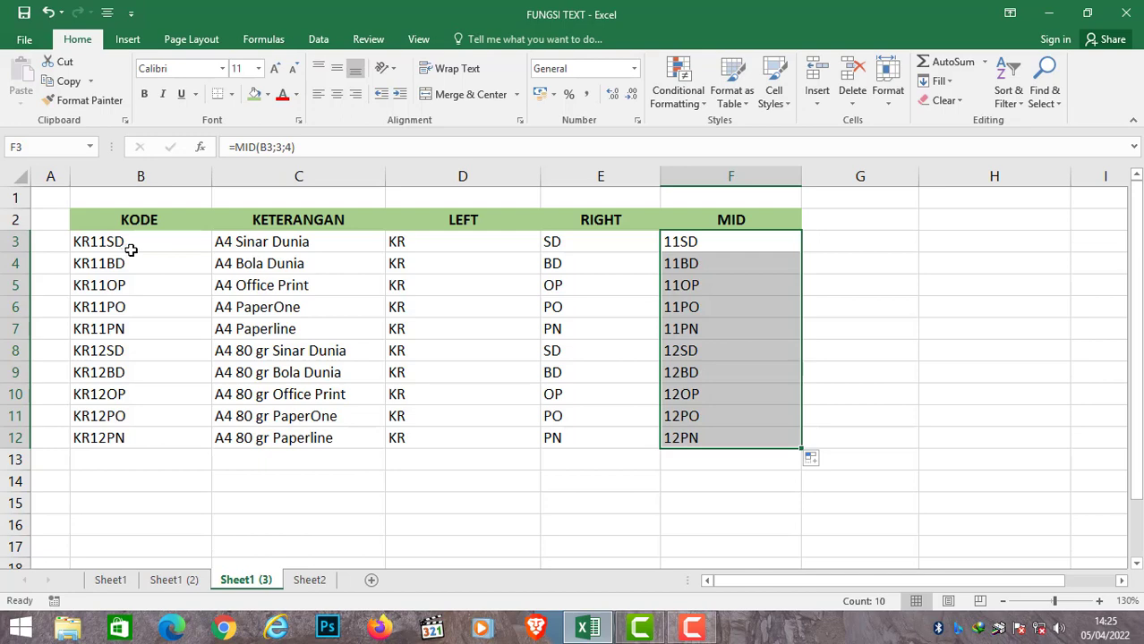
Review the formulas in D3, E3, F3 and F4 before moving to the new header cells.
{"action": "left_click", "coordinate": [707, 243]}
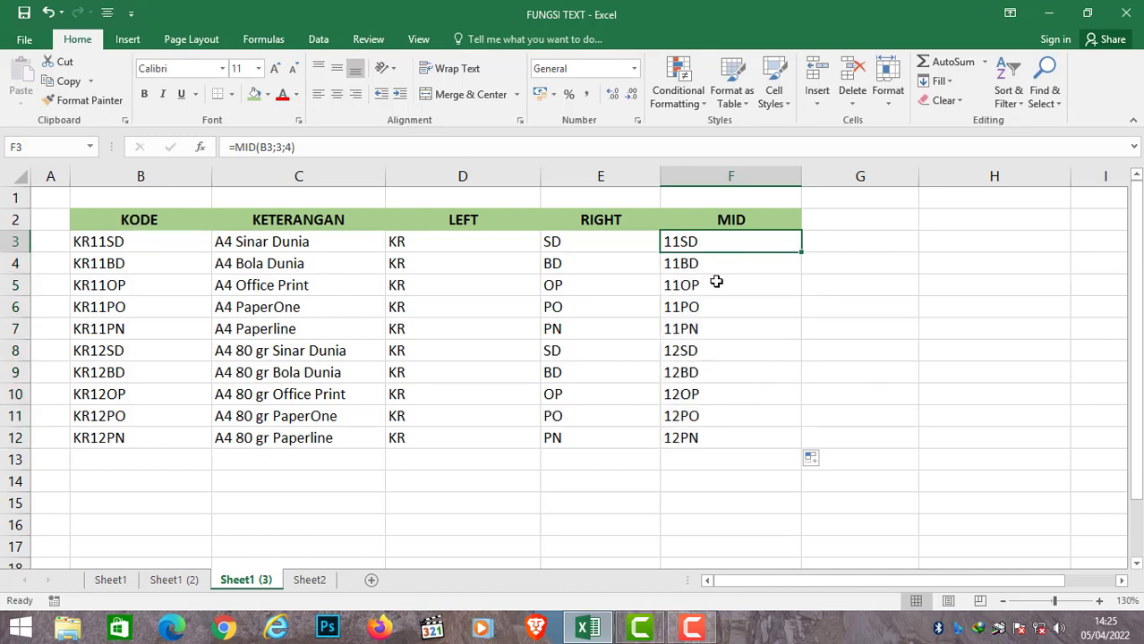
{"action": "left_click", "coordinate": [703, 259]}
{"action": "left_click", "coordinate": [407, 242]}
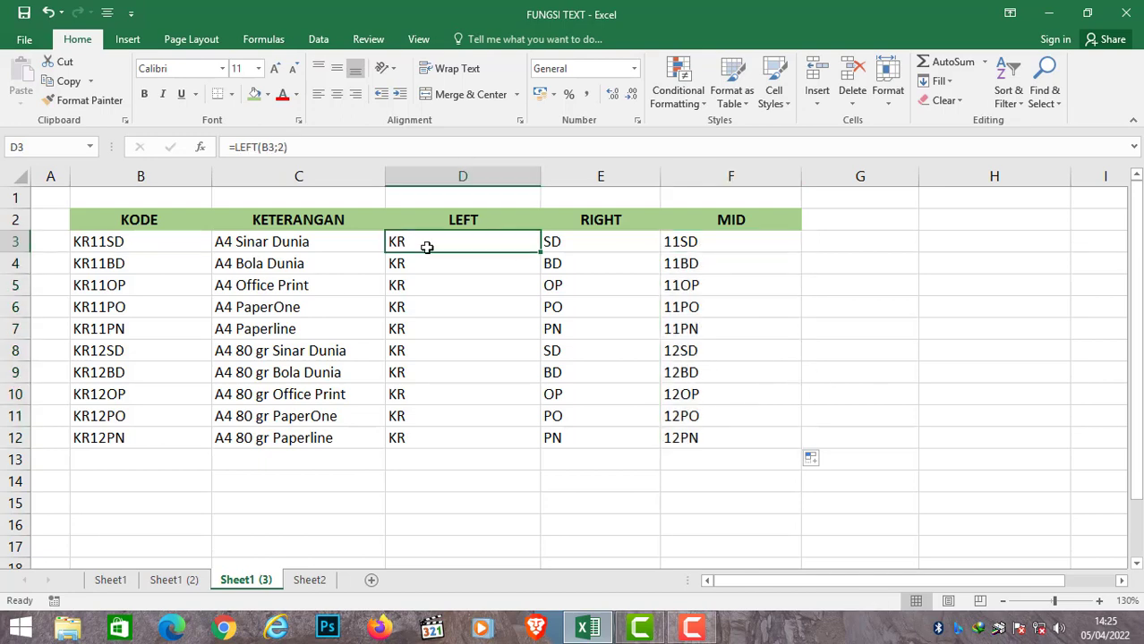
{"action": "left_click", "coordinate": [560, 247]}
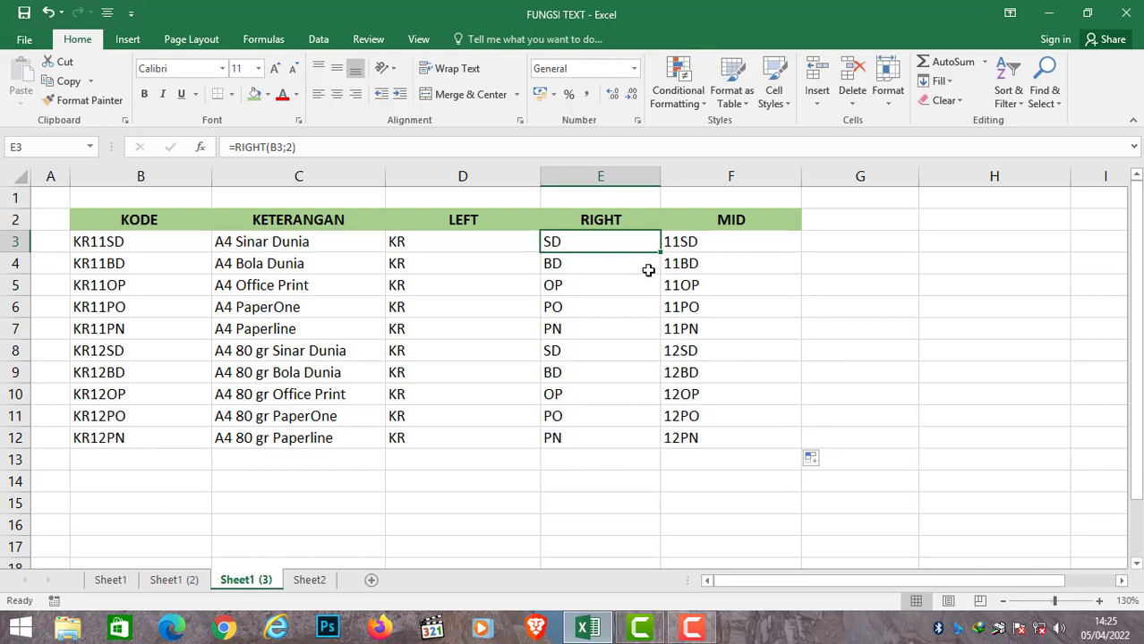
{"action": "left_click", "coordinate": [686, 246]}
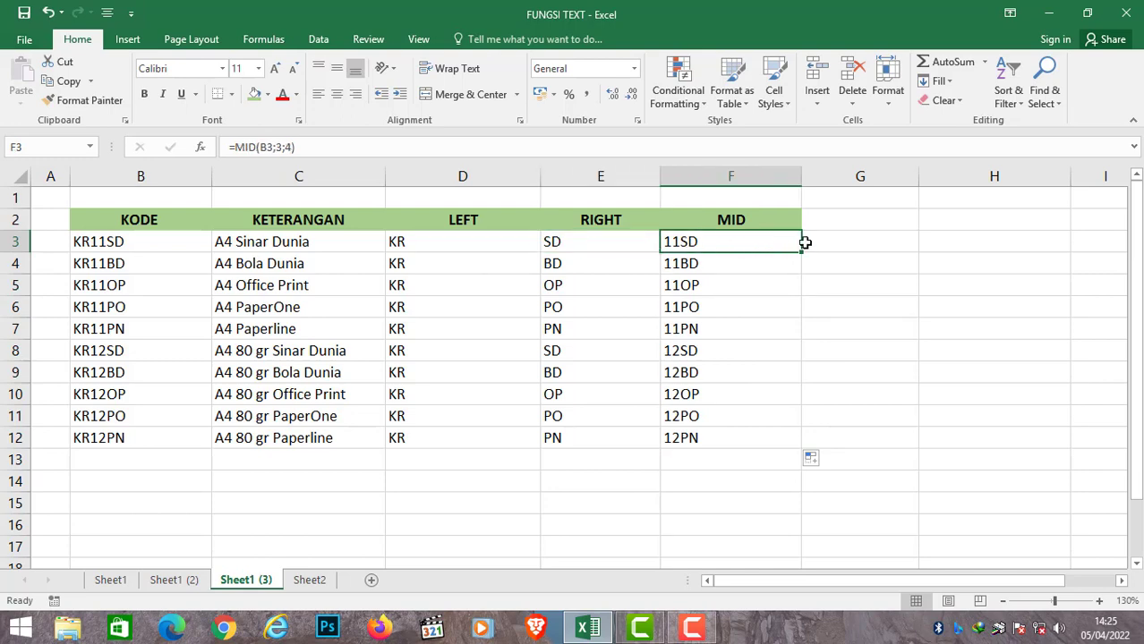
{"action": "left_click", "coordinate": [770, 263]}
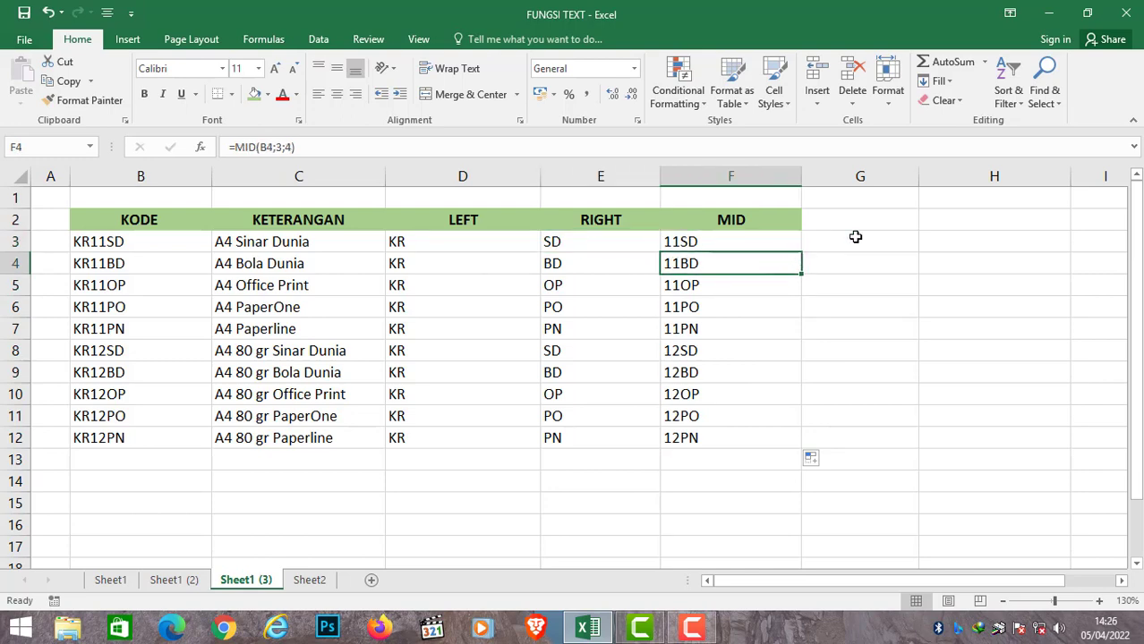
{"action": "left_click", "coordinate": [863, 220]}
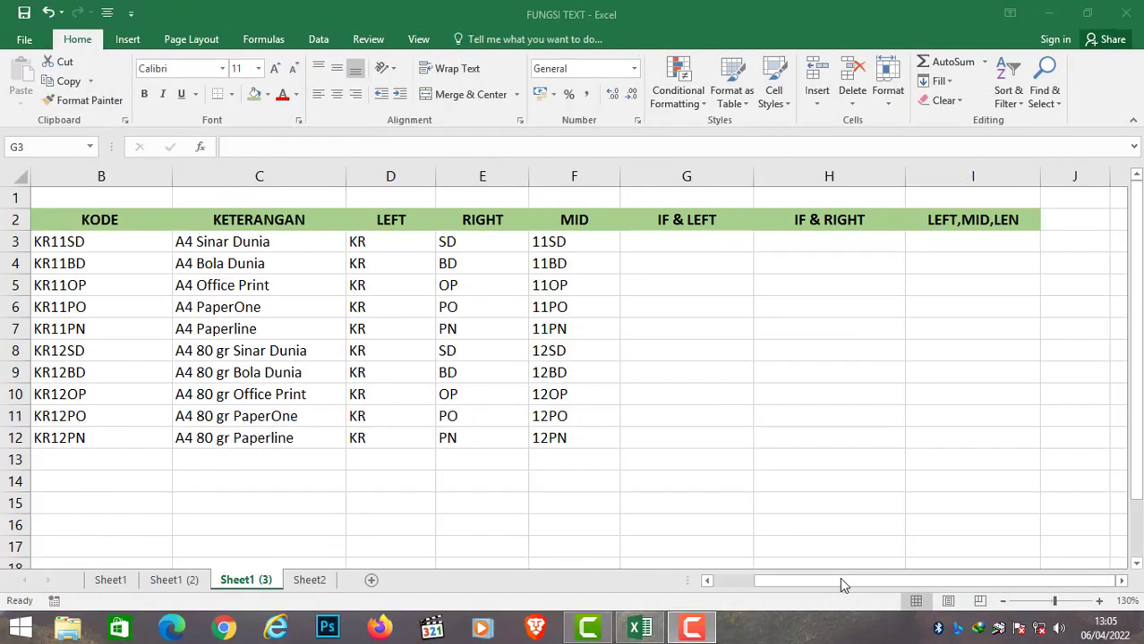
Enter =IF(LEFT(B3;4)="KR11";"A4 70 GSM";"A4 80 GSM") in G3.
{"action": "left_click", "coordinate": [685, 247]}
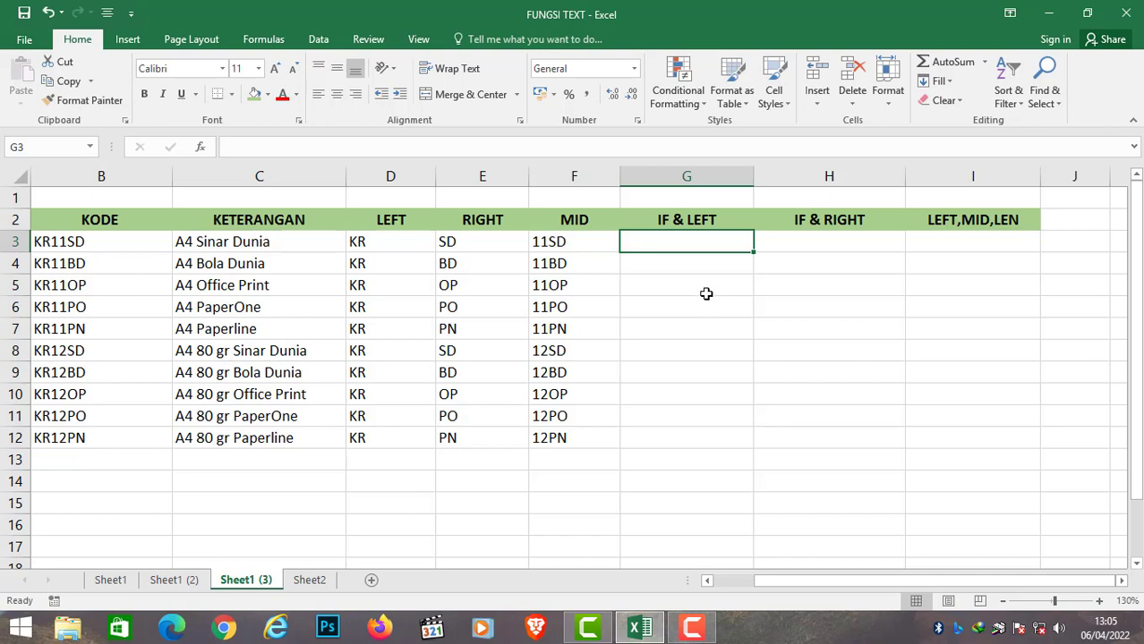
{"action": "type", "text": "="}
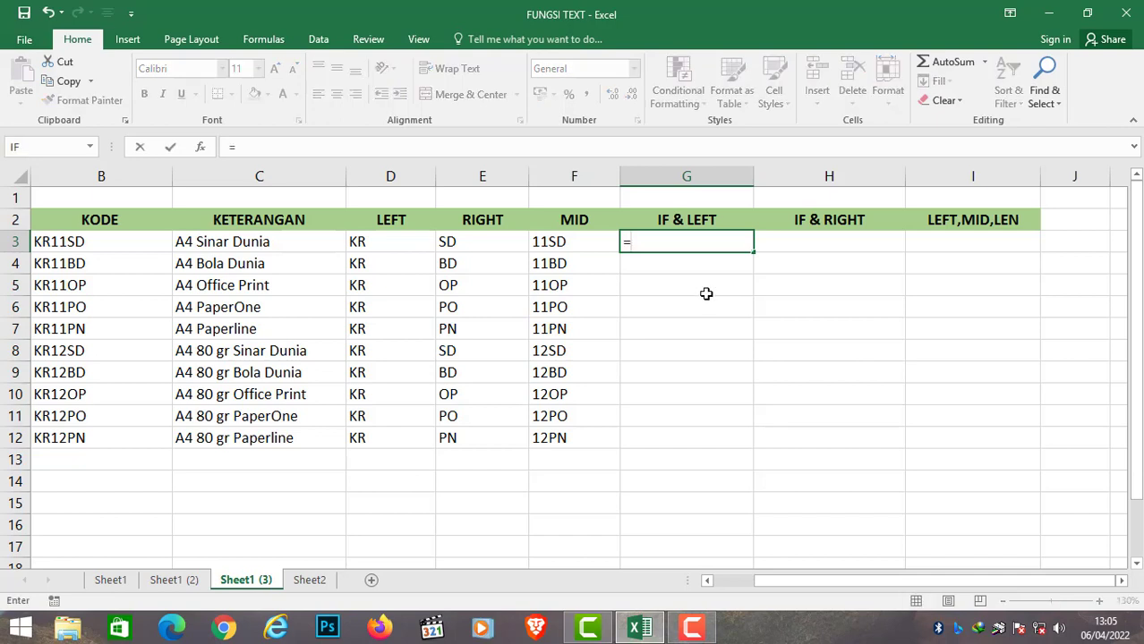
{"action": "type", "text": "if(le"}
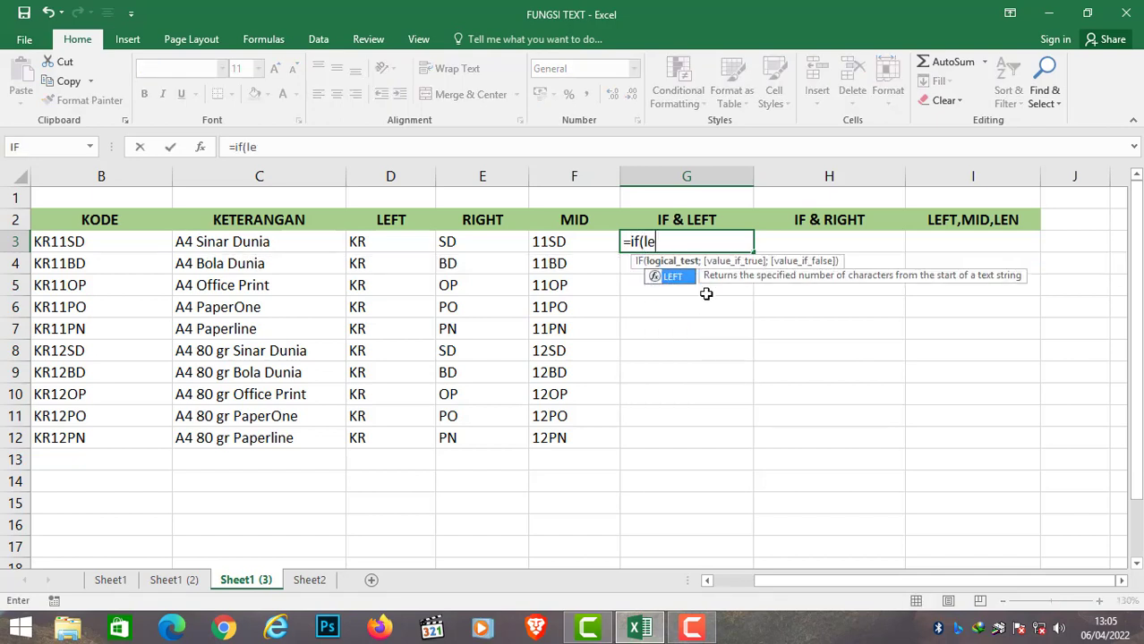
{"action": "type", "text": "ft("}
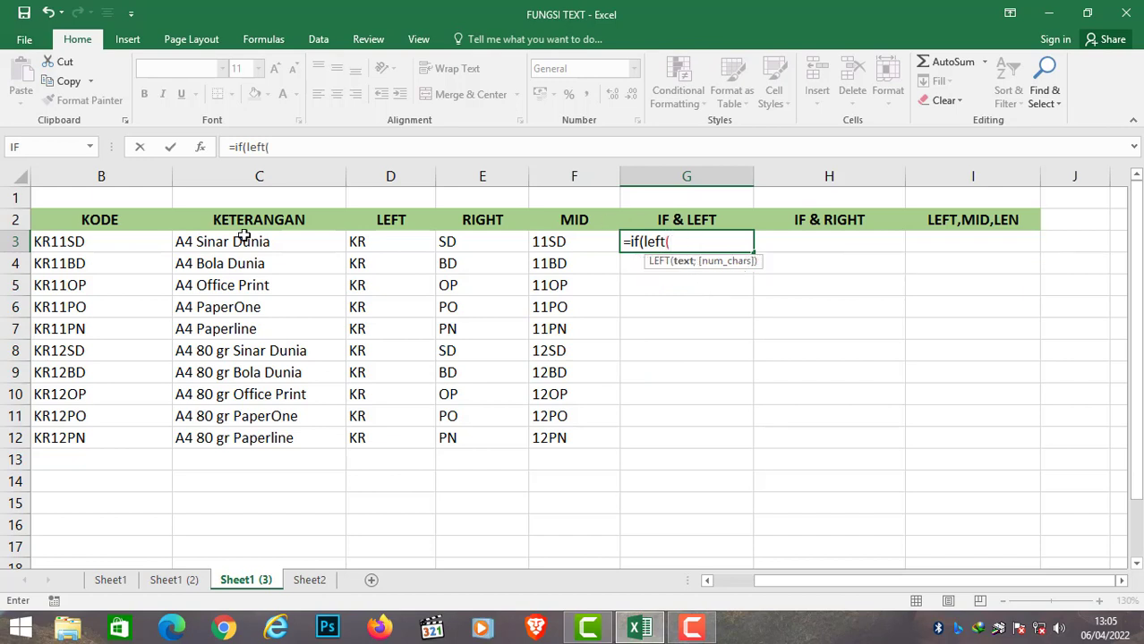
{"action": "left_click", "coordinate": [40, 239]}
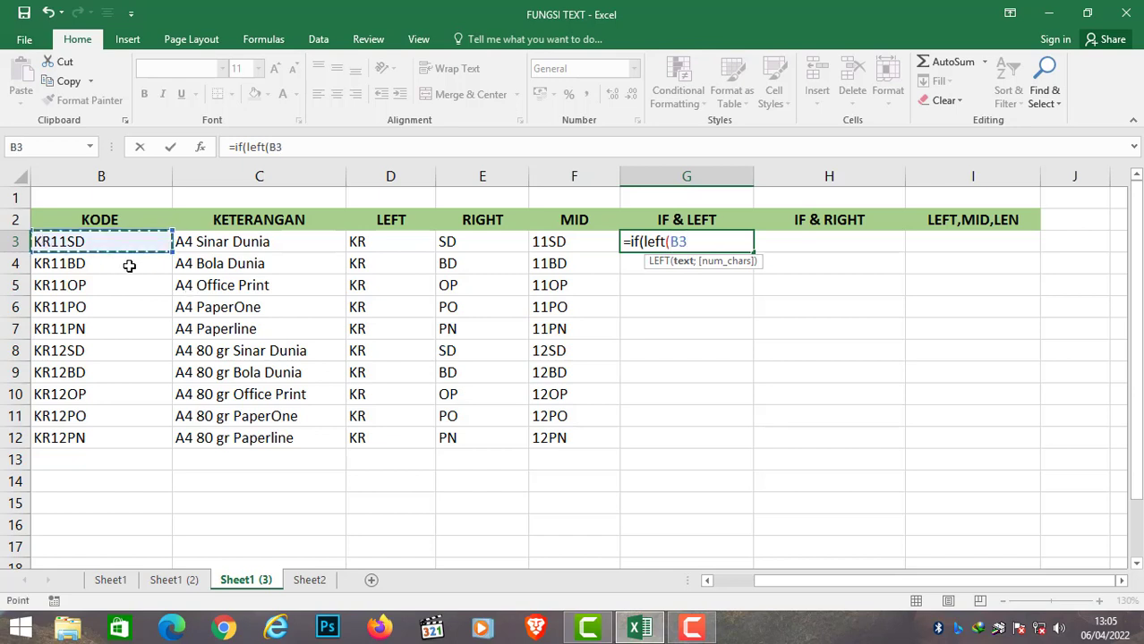
{"action": "type", "text": ";"}
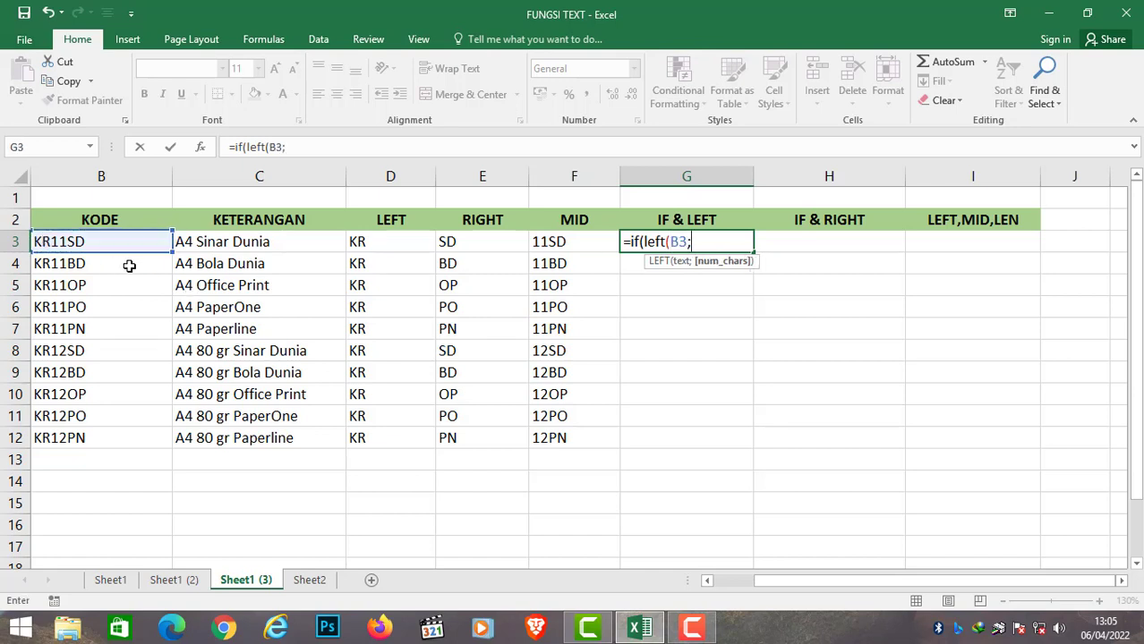
{"action": "type", "text": "4)"}
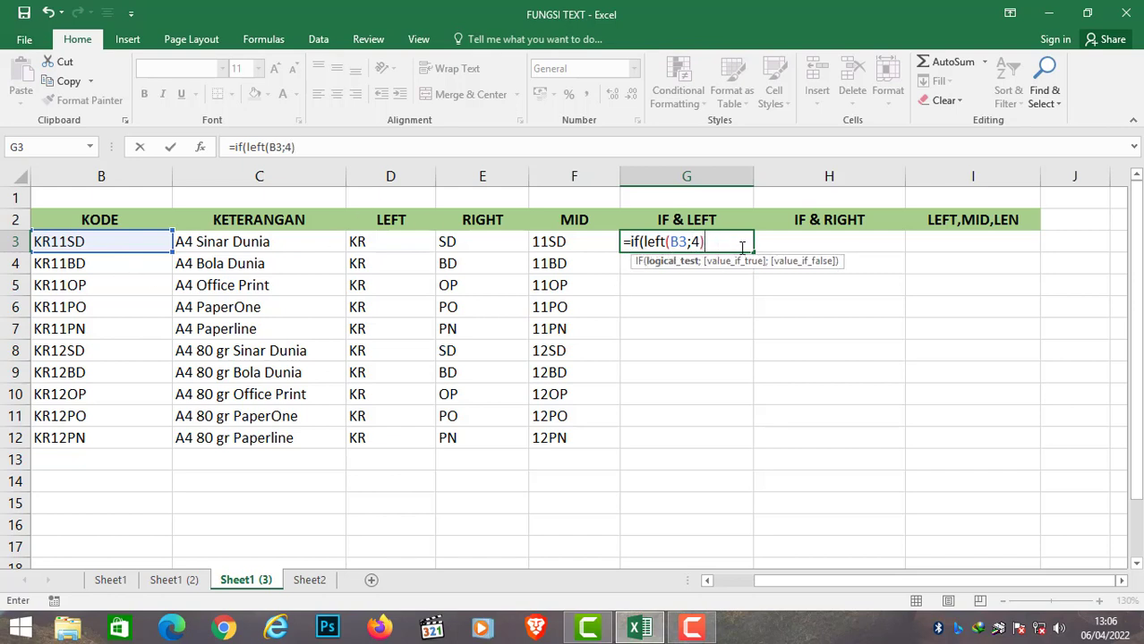
{"action": "type", "text": "=\"K"}
{"action": "type", "text": "R11"}
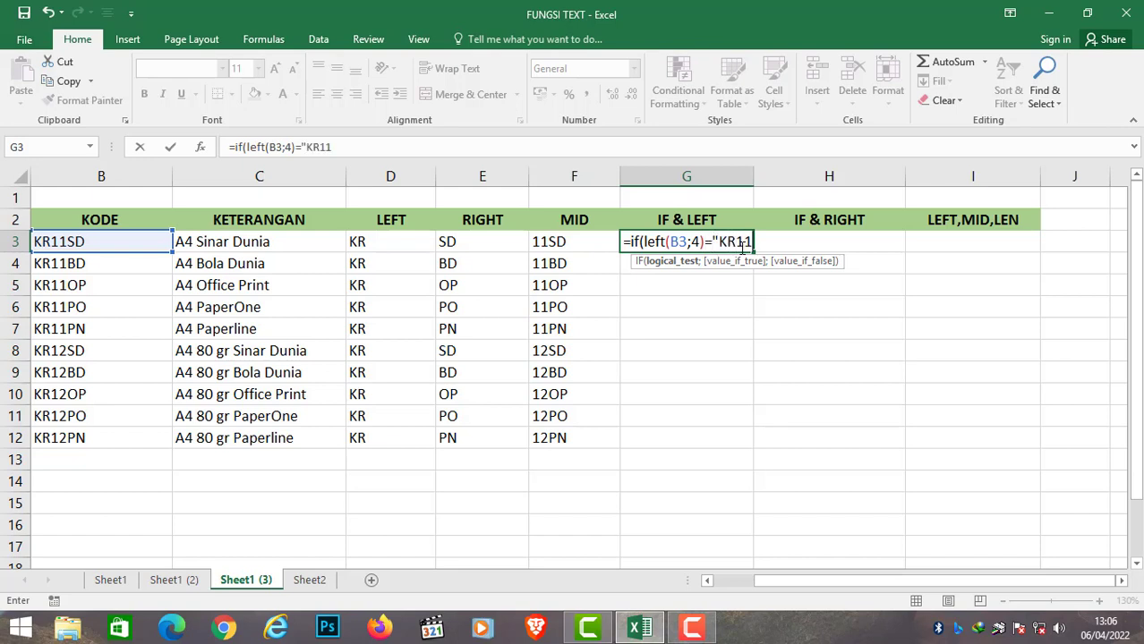
{"action": "type", "text": "\""}
{"action": "type", "text": ";"}
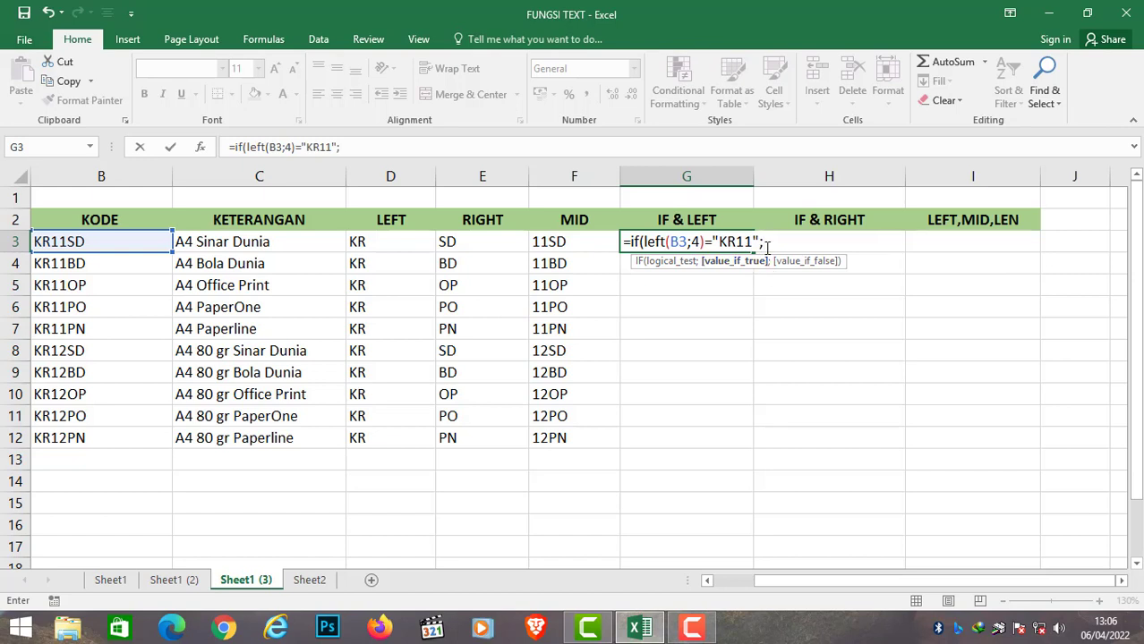
{"action": "type", "text": "\""}
{"action": "type", "text": "a"}
{"action": "type", "text": "4"}
{"action": "key", "text": "BackSpace"}
{"action": "key", "text": "BackSpace"}
{"action": "type", "text": "a4"}
{"action": "key", "text": "BackSpace"}
{"action": "key", "text": "BackSpace"}
{"action": "type", "text": "A"}
{"action": "type", "text": "4"}
{"action": "type", "text": " 70 GSM"}
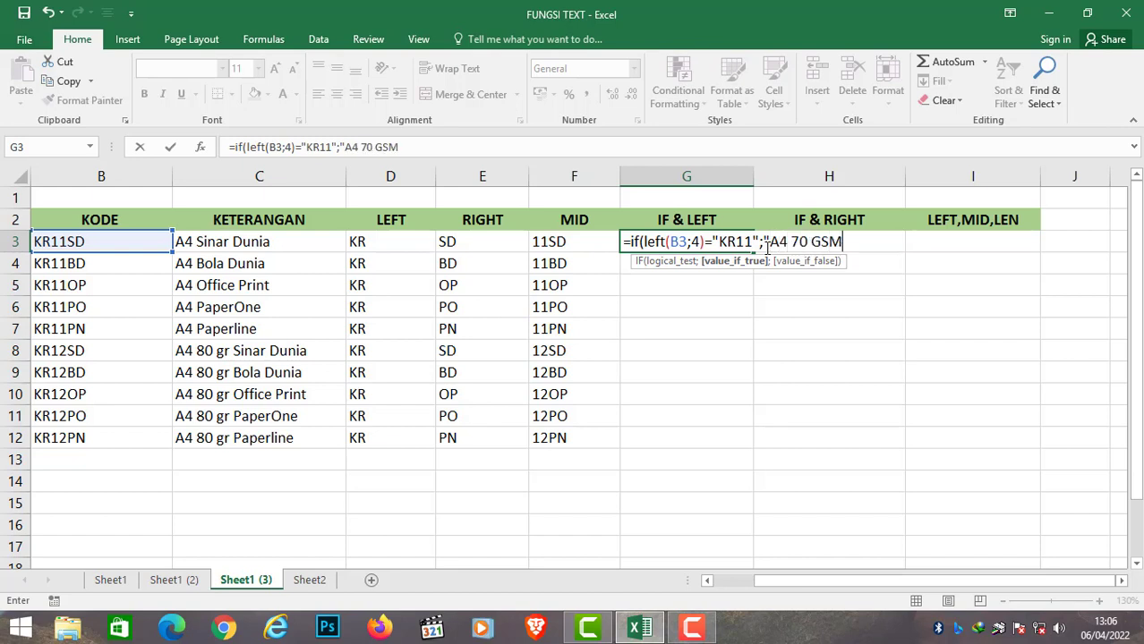
{"action": "type", "text": "\""}
{"action": "type", "text": ";"}
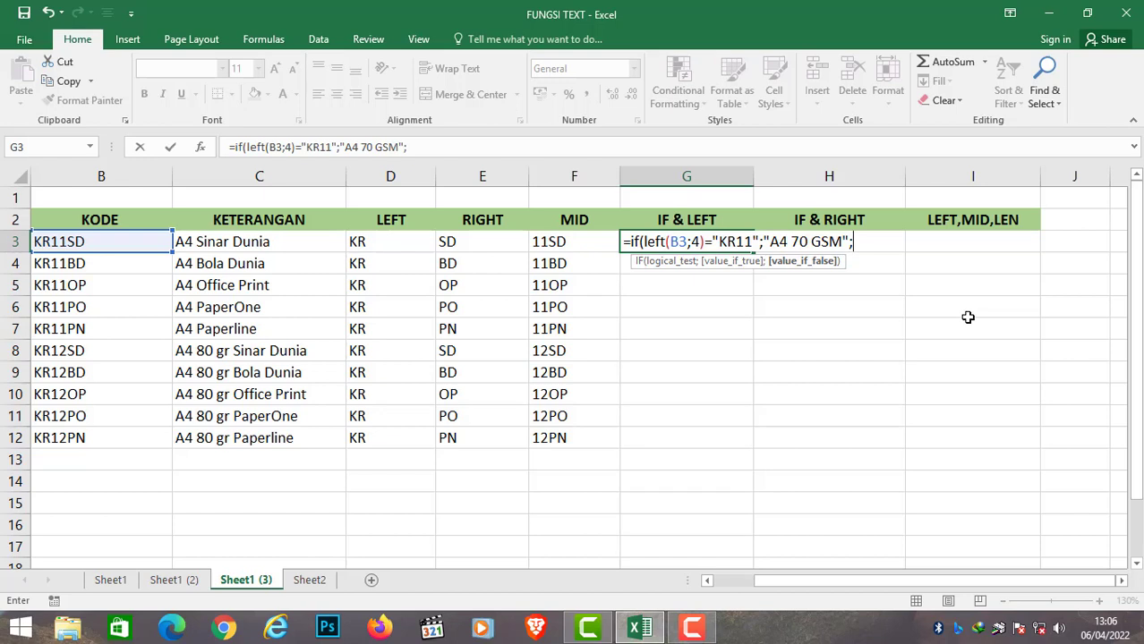
{"action": "type", "text": "\"A"}
{"action": "type", "text": "4 "}
{"action": "type", "text": "80 GSM"}
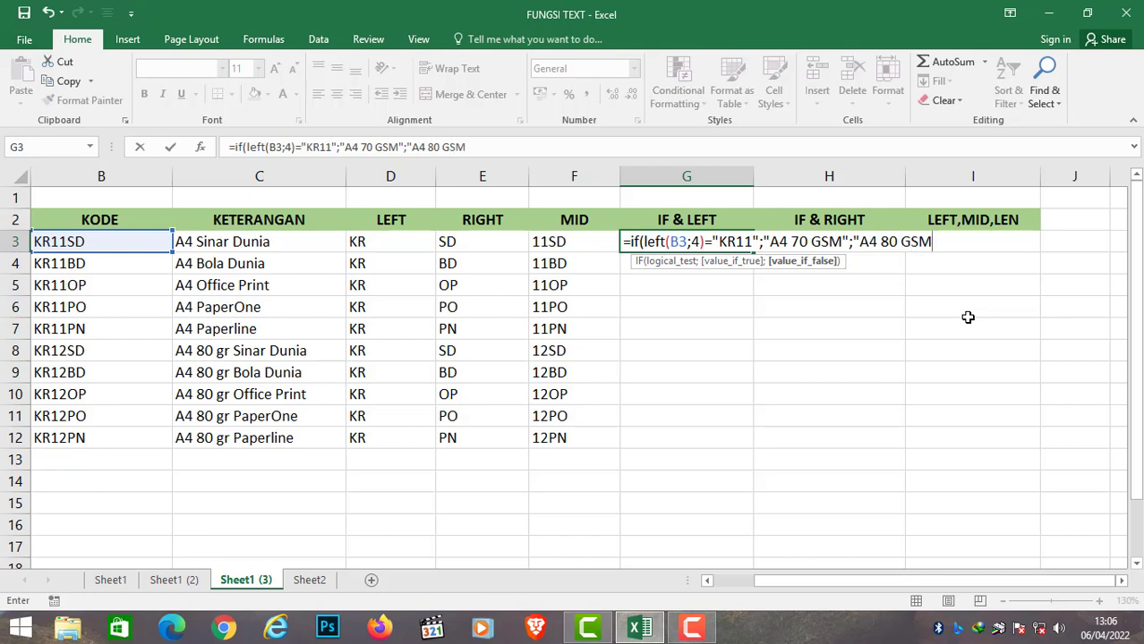
{"action": "type", "text": "\")"}
{"action": "key", "text": "Return"}
Fill the IF & LEFT formula from G3 to G12 and spot-check G8, G6 and G10.
{"action": "key", "text": "Up"}
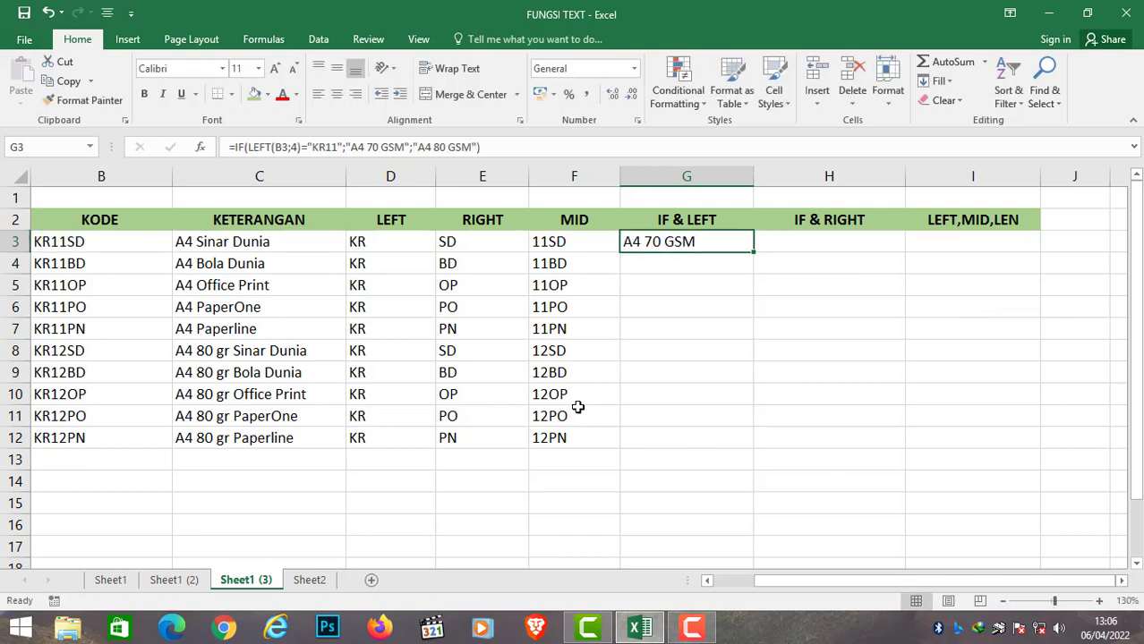
{"action": "left_click_drag", "start_coordinate": [756, 251], "coordinate": [758, 443]}
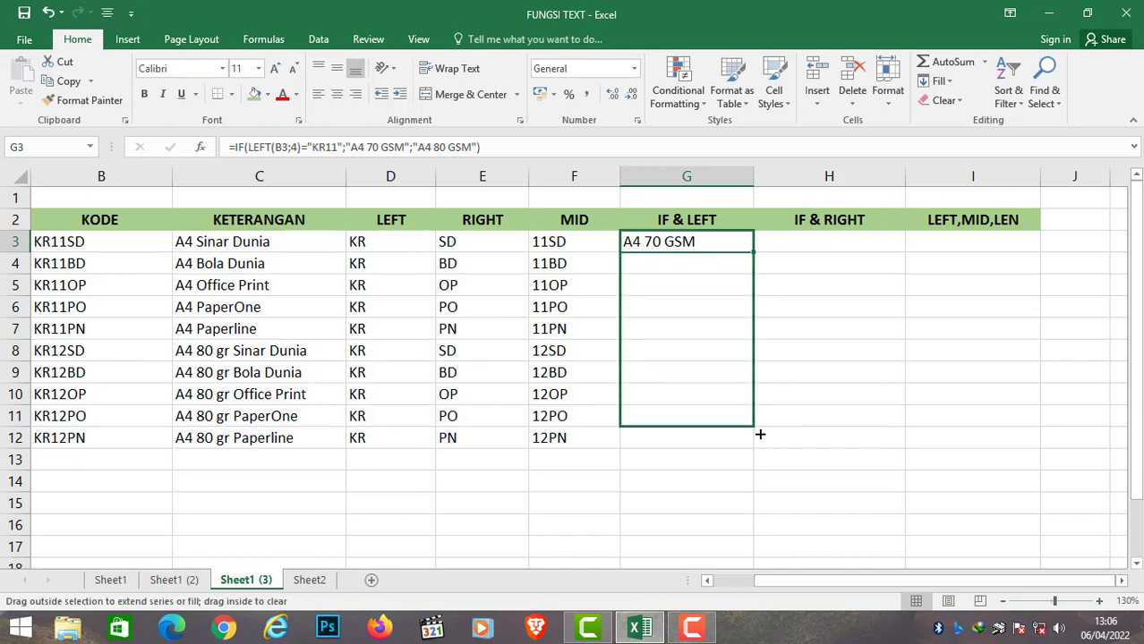
{"action": "left_click", "coordinate": [849, 376]}
{"action": "left_click", "coordinate": [650, 355]}
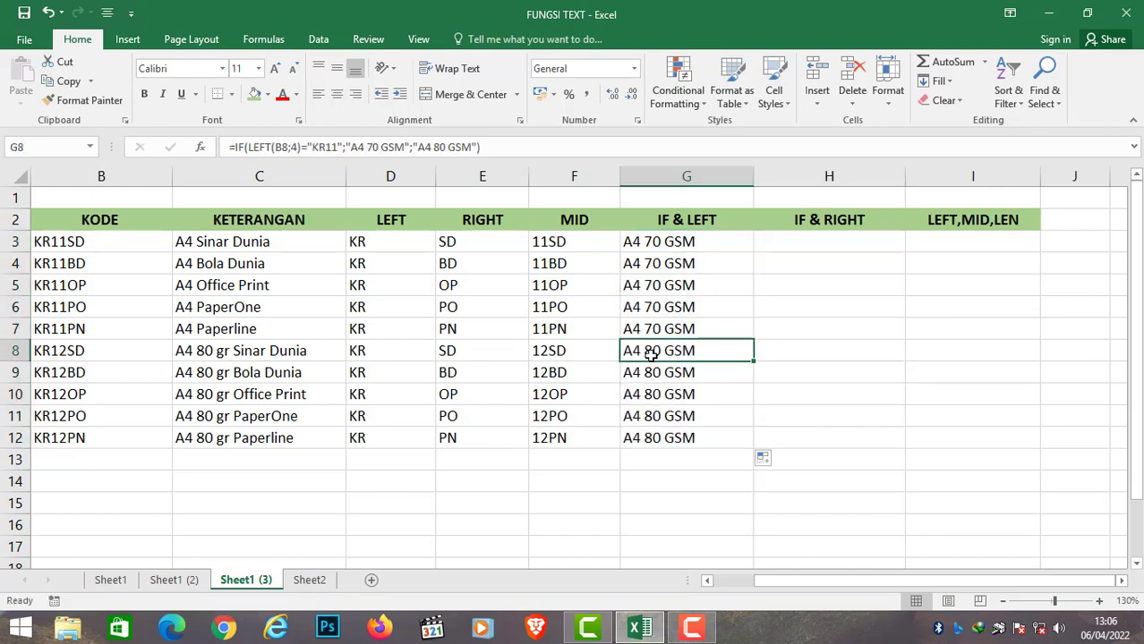
{"action": "left_click", "coordinate": [666, 240]}
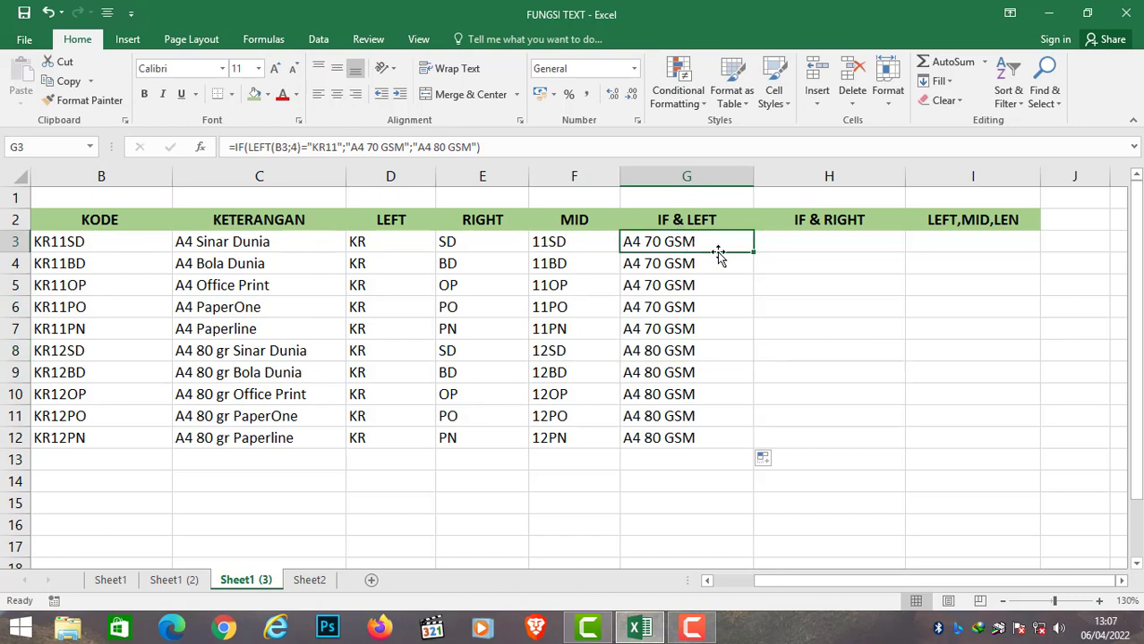
{"action": "left_click", "coordinate": [656, 312]}
{"action": "left_click", "coordinate": [706, 387]}
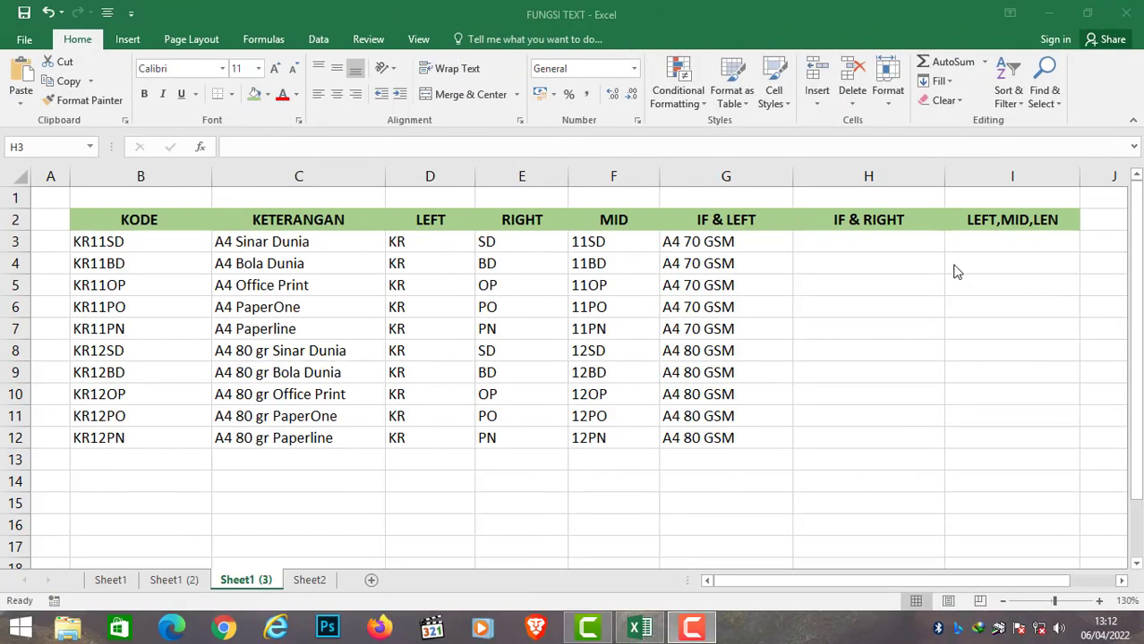
Type =IF(RIGHT(B3;2)="SD";"SINAR DUNIA"; into H3, leaving the false branch open.
{"action": "left_click", "coordinate": [864, 242]}
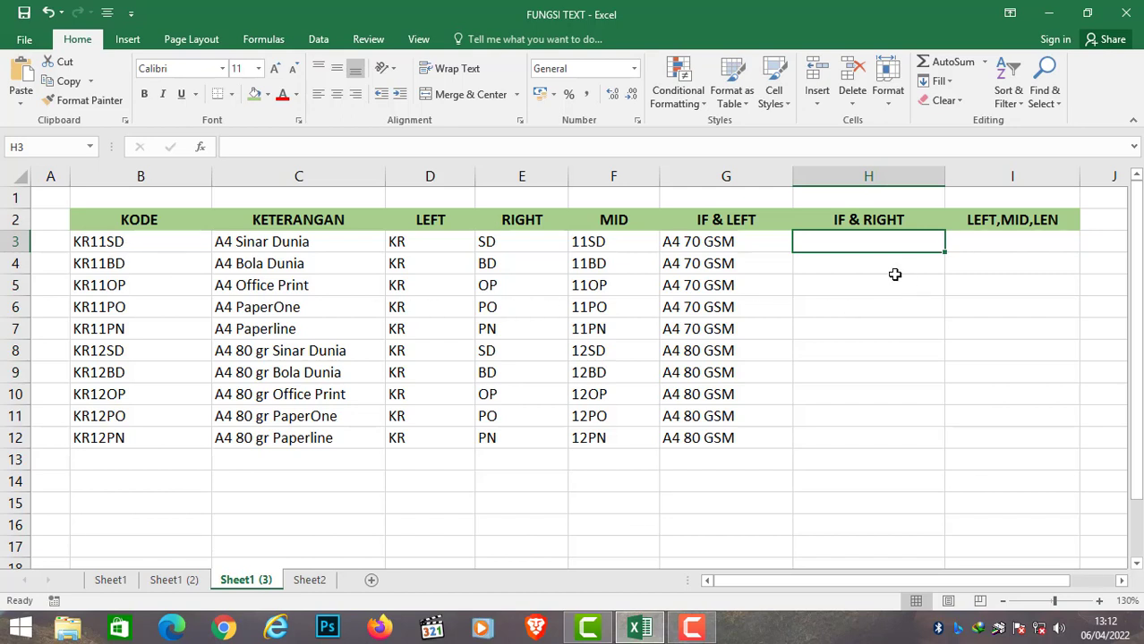
{"action": "type", "text": "=IF"}
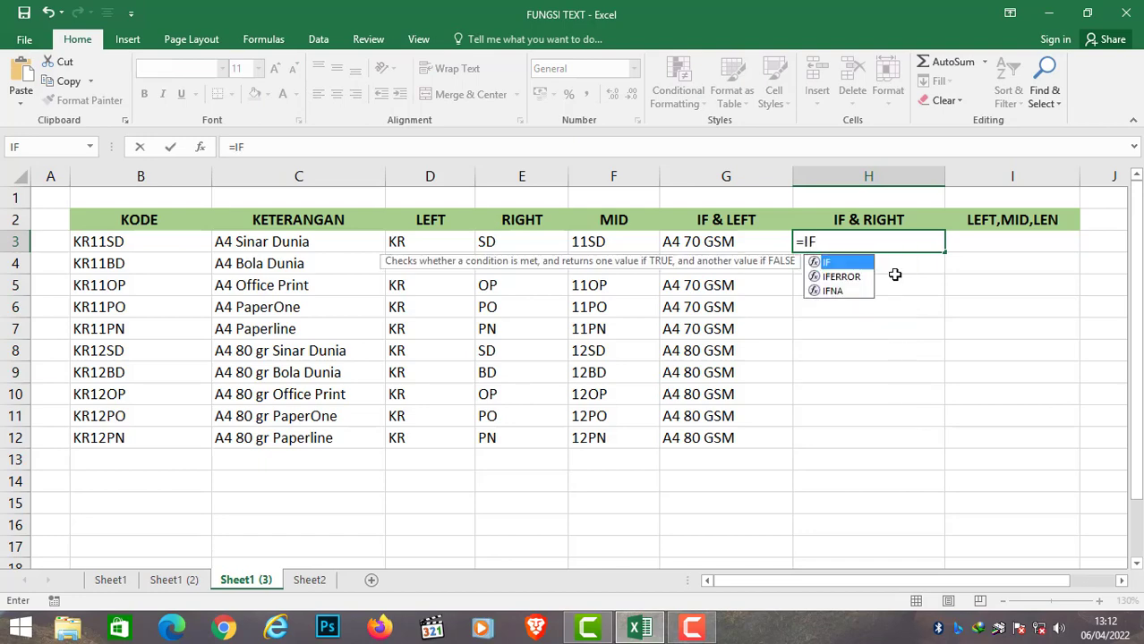
{"action": "type", "text": "("}
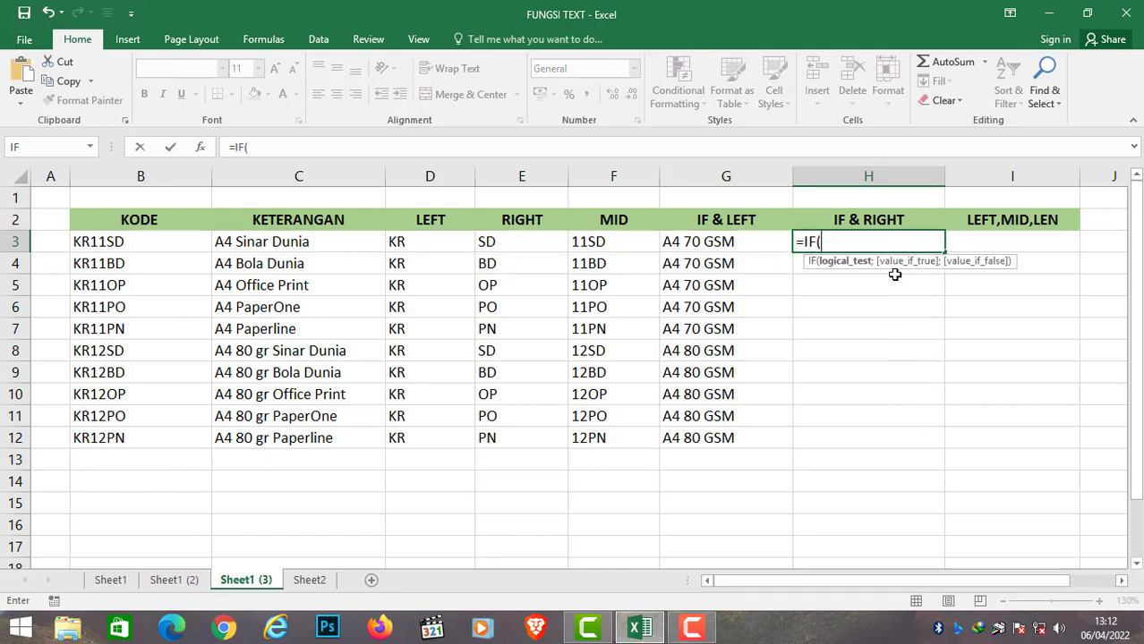
{"action": "type", "text": "RIGHT"}
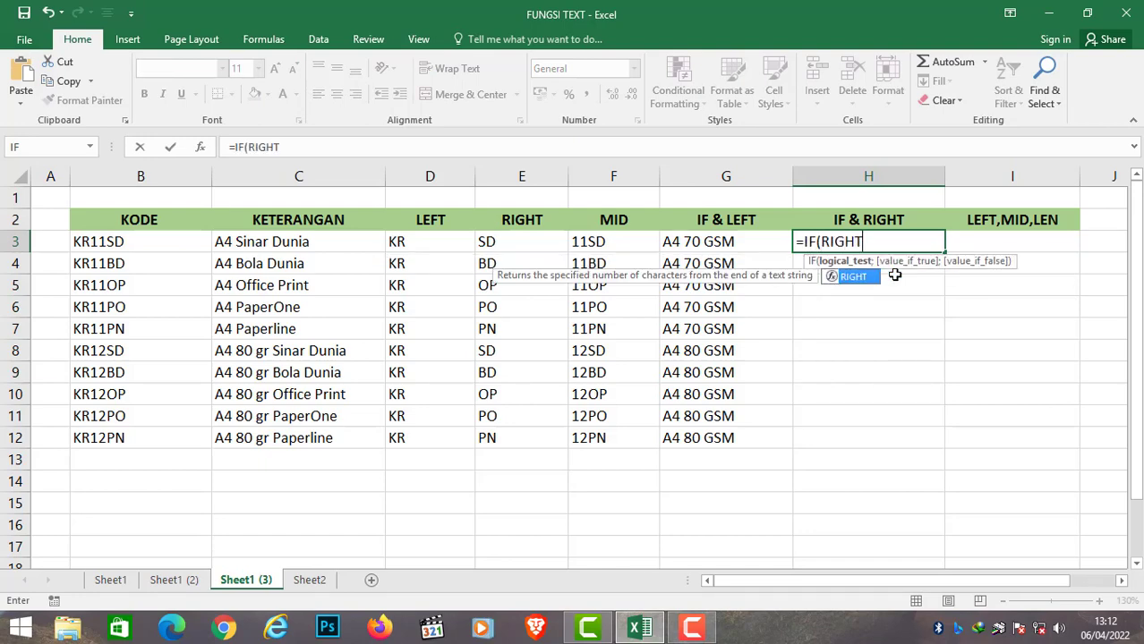
{"action": "type", "text": "("}
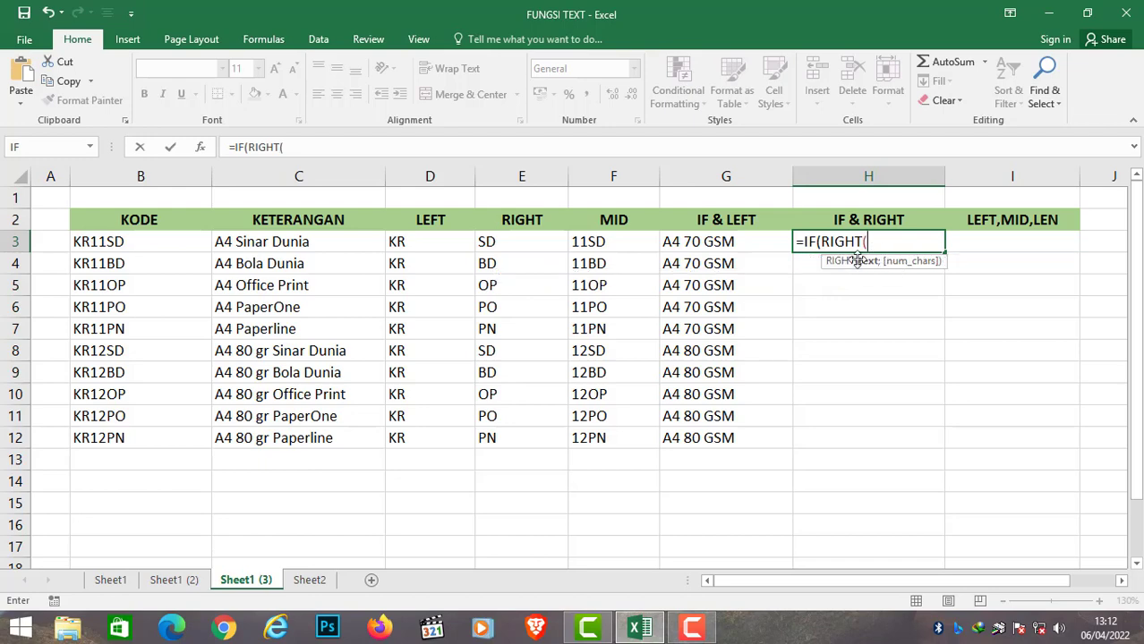
{"action": "left_click", "coordinate": [126, 244]}
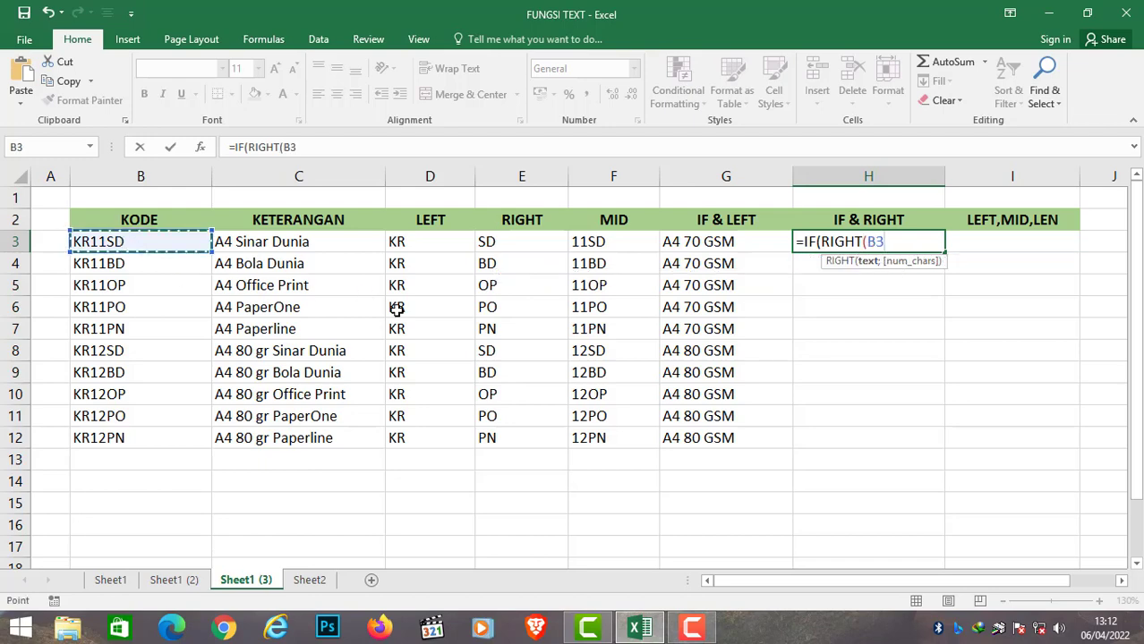
{"action": "type", "text": ";"}
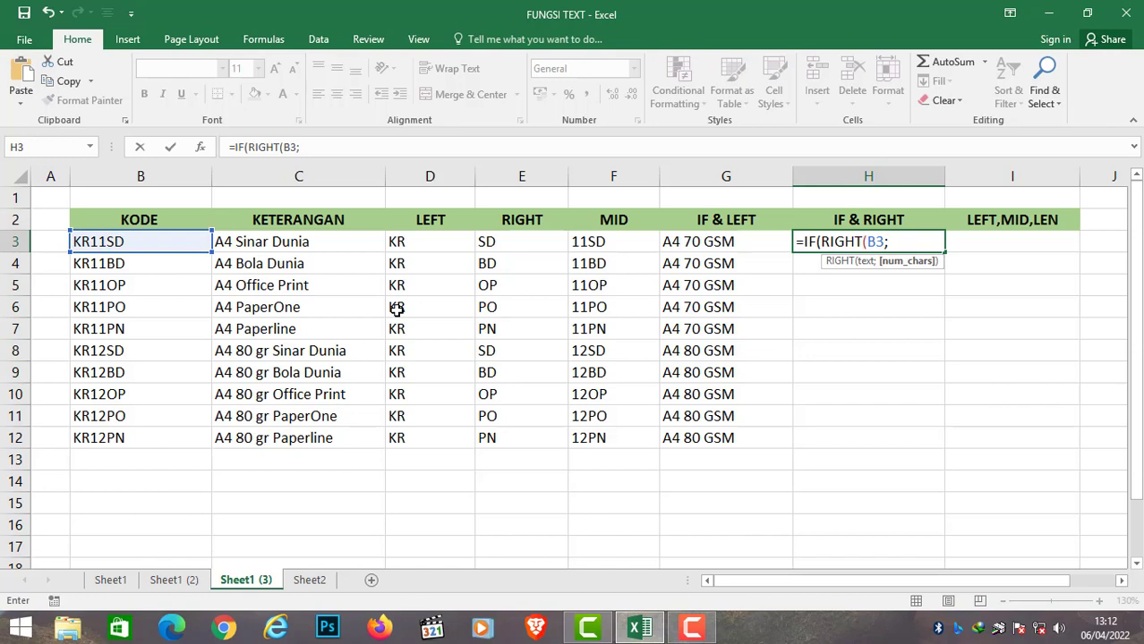
{"action": "type", "text": "2"}
{"action": "type", "text": ")"}
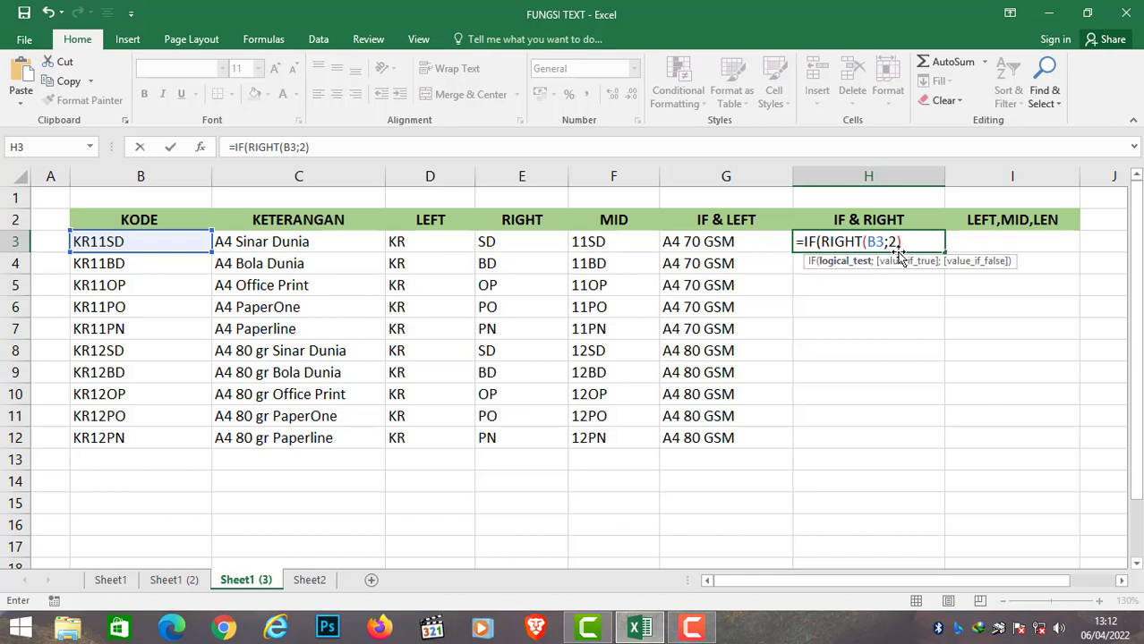
{"action": "type", "text": "=\""}
{"action": "type", "text": "SD\""}
{"action": "type", "text": ";"}
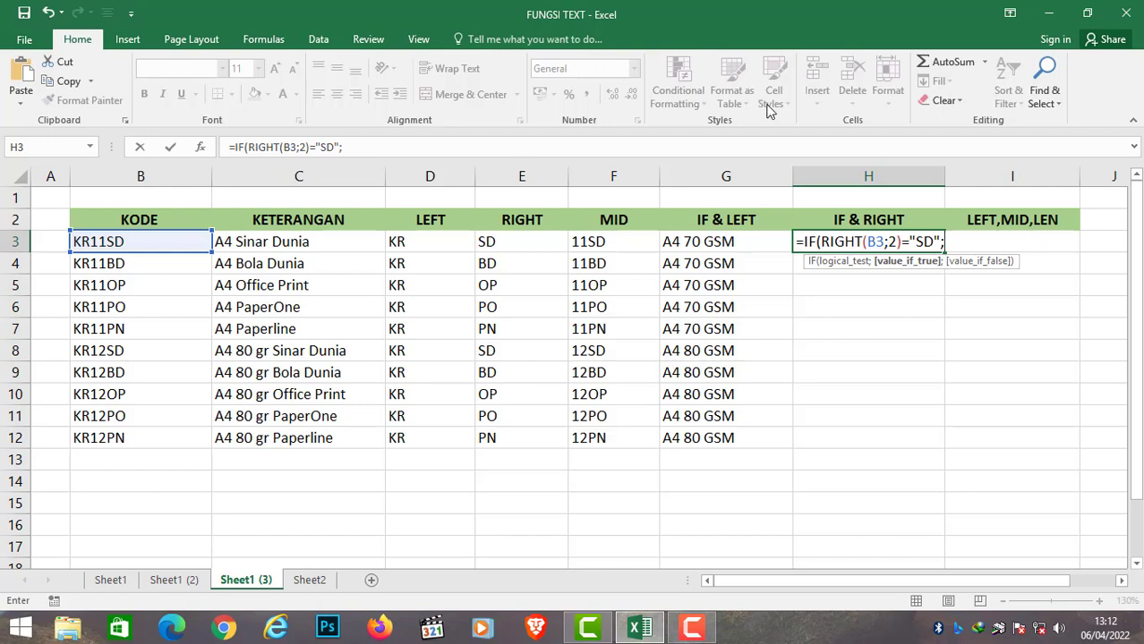
{"action": "type", "text": "\"SINAR DUN"}
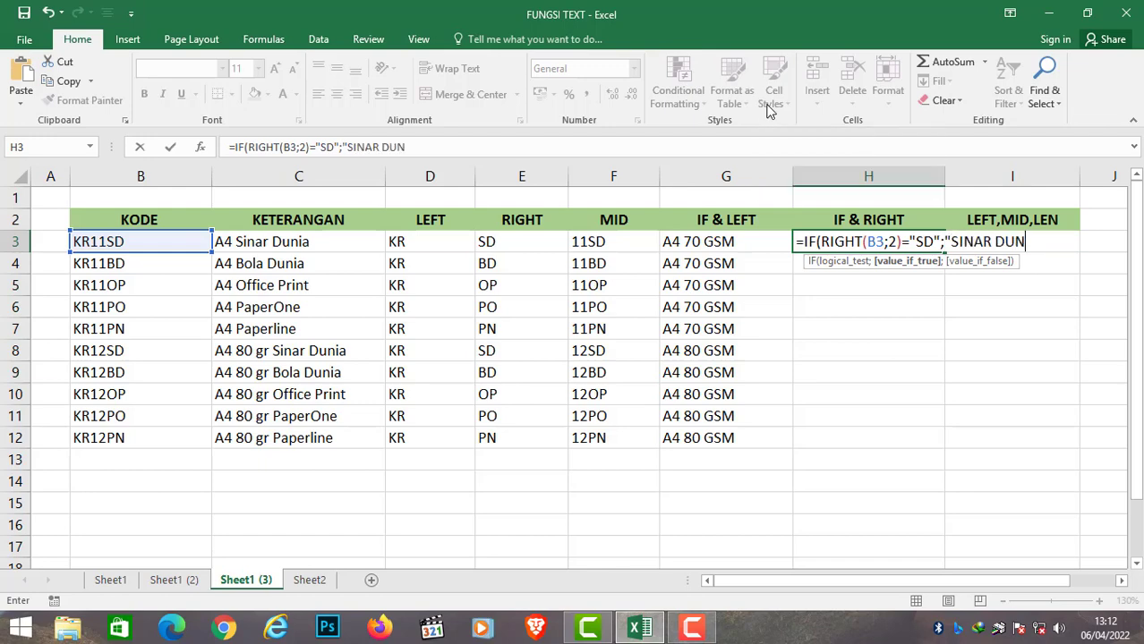
{"action": "type", "text": "IA\""}
{"action": "type", "text": ";"}
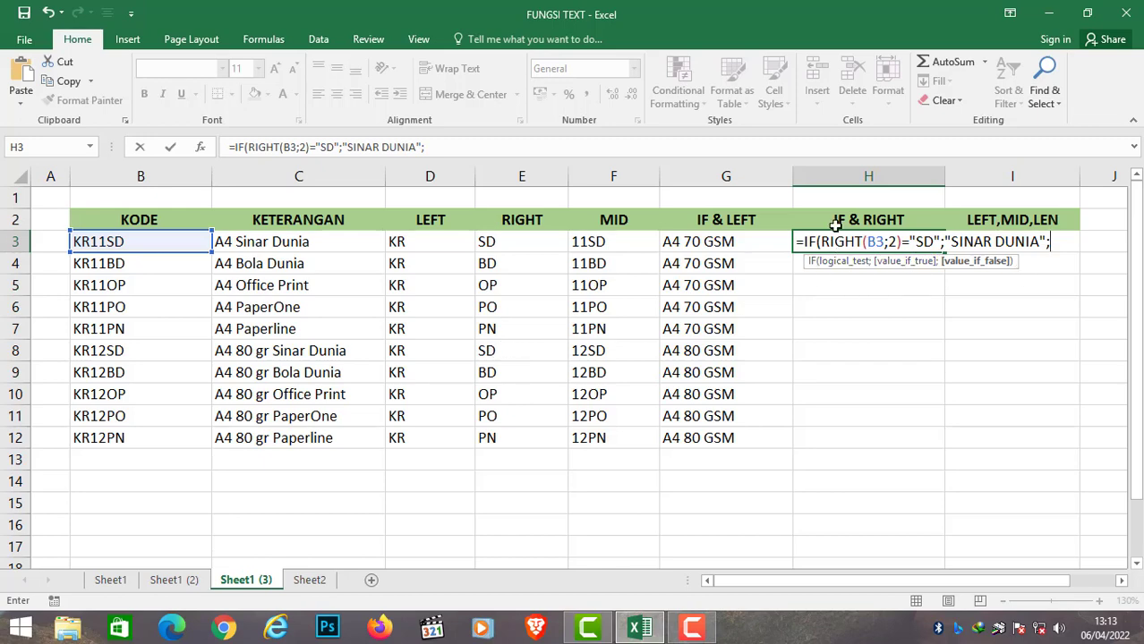
Copy the SD test and its SINAR DUNIA result and paste it as a nested IF.
{"action": "left_click", "coordinate": [1122, 583]}
{"action": "left_click", "coordinate": [1122, 582]}
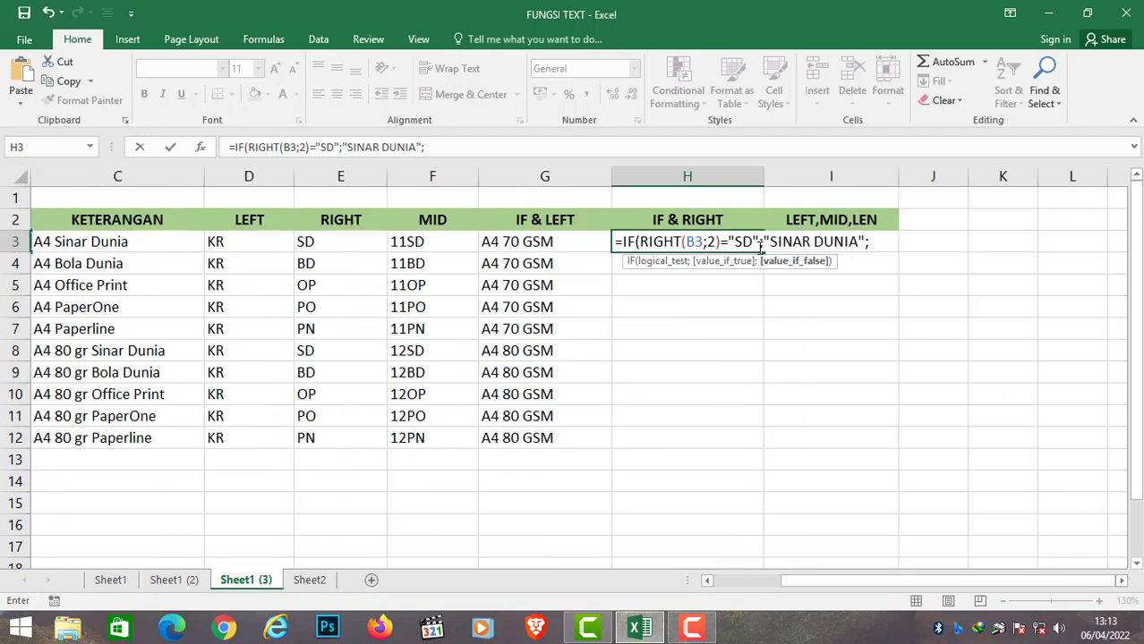
{"action": "type", "text": "I"}
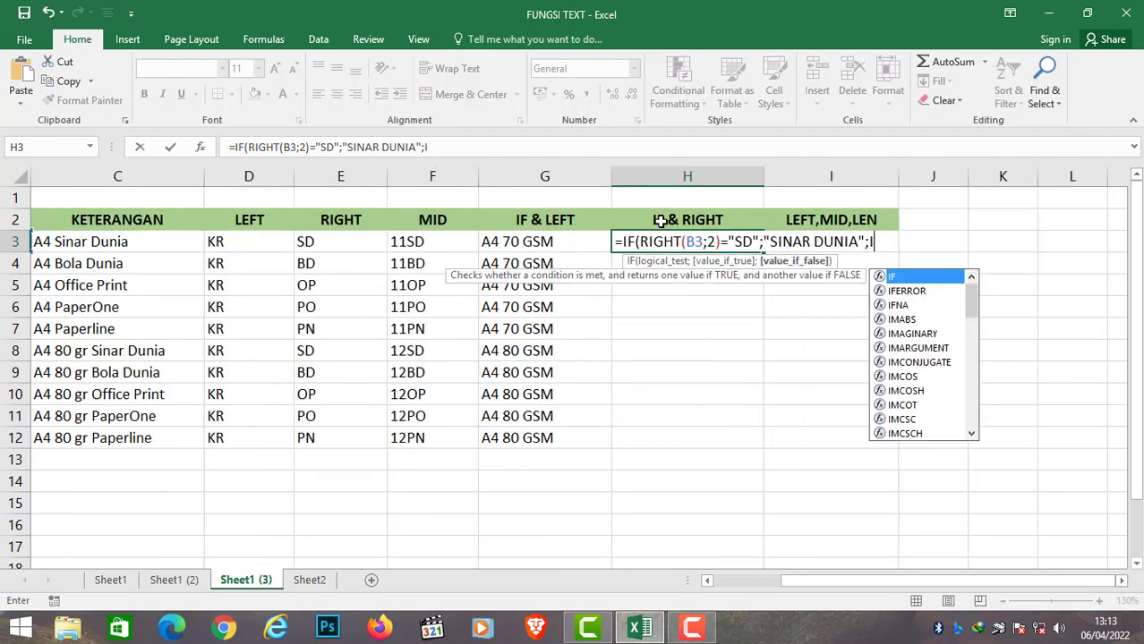
{"action": "type", "text": "F("}
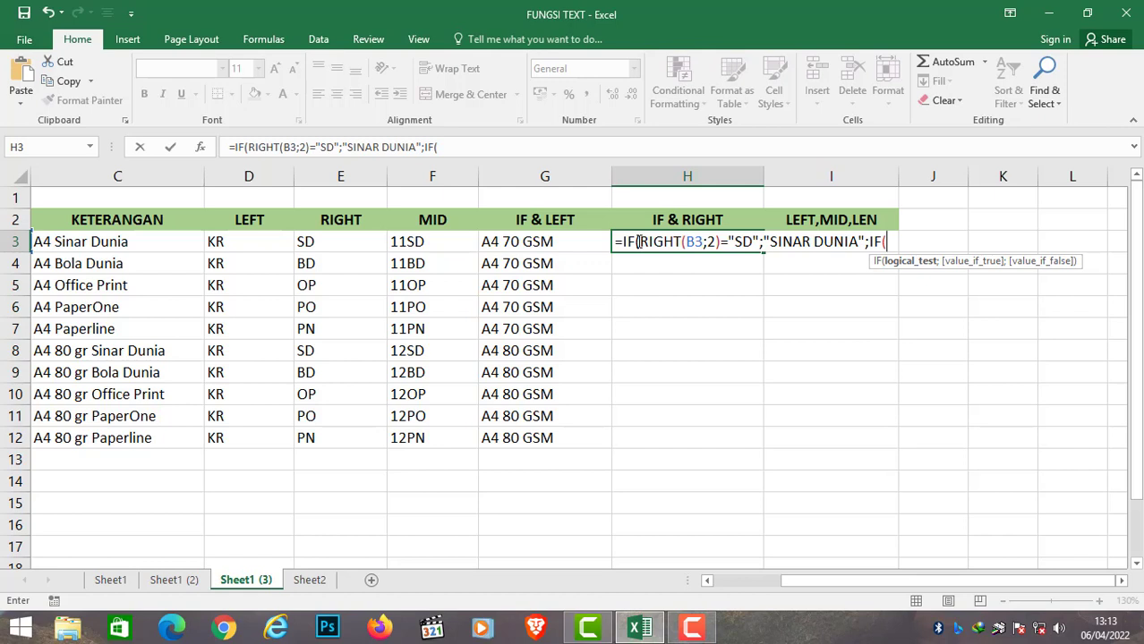
{"action": "key", "text": "BackSpace"}
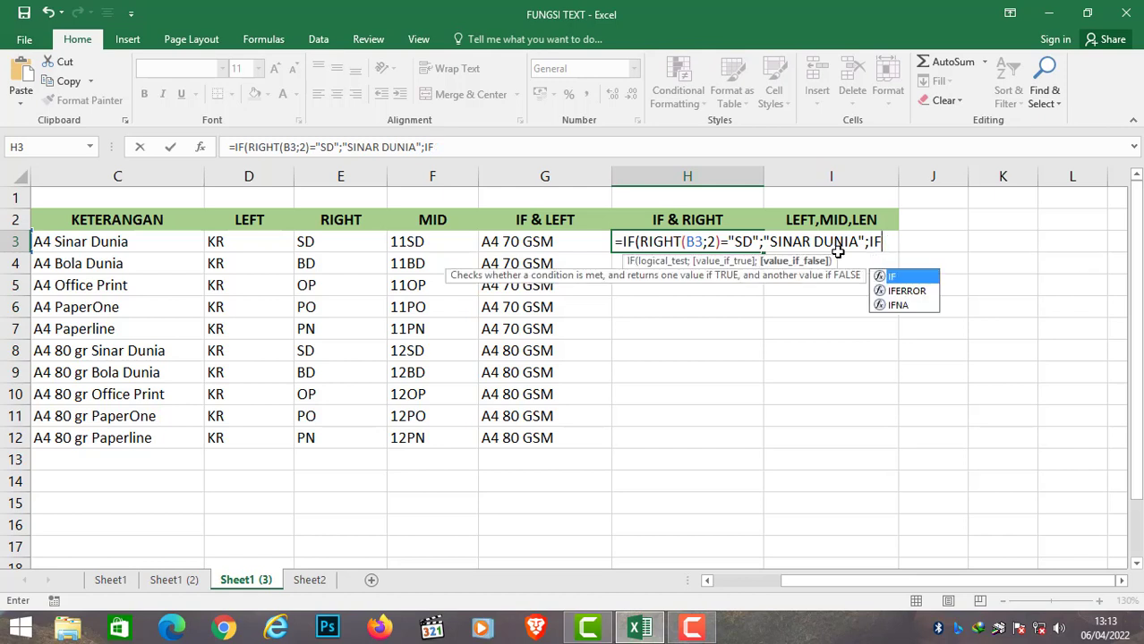
{"action": "key", "text": "BackSpace"}
{"action": "key", "text": "BackSpace"}
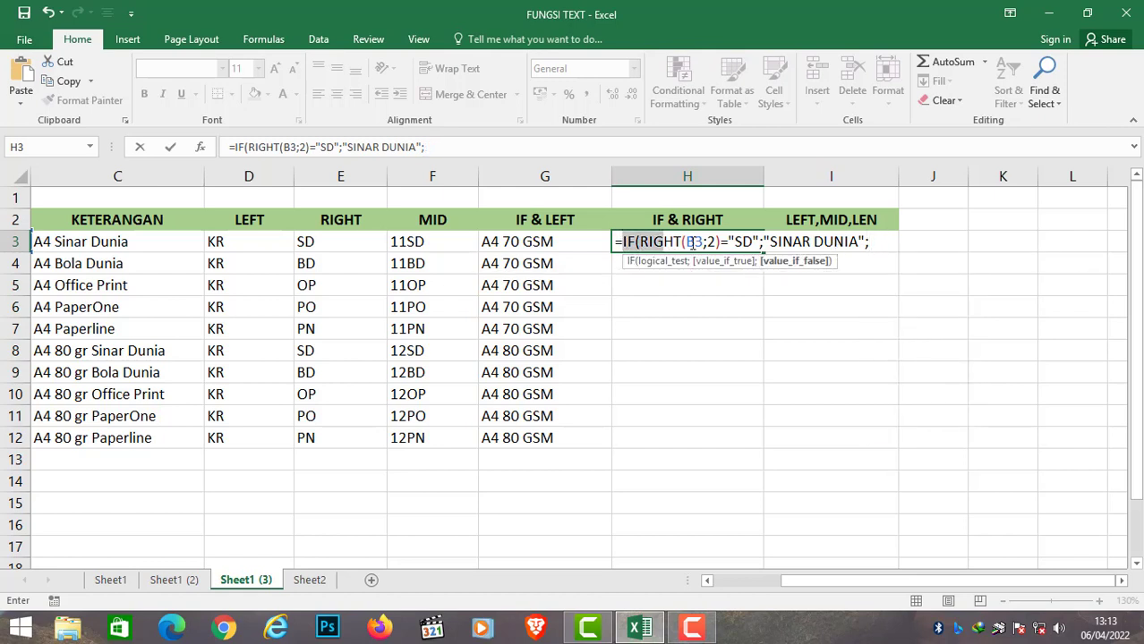
{"action": "left_click_drag", "start_coordinate": [692, 242], "coordinate": [865, 235]}
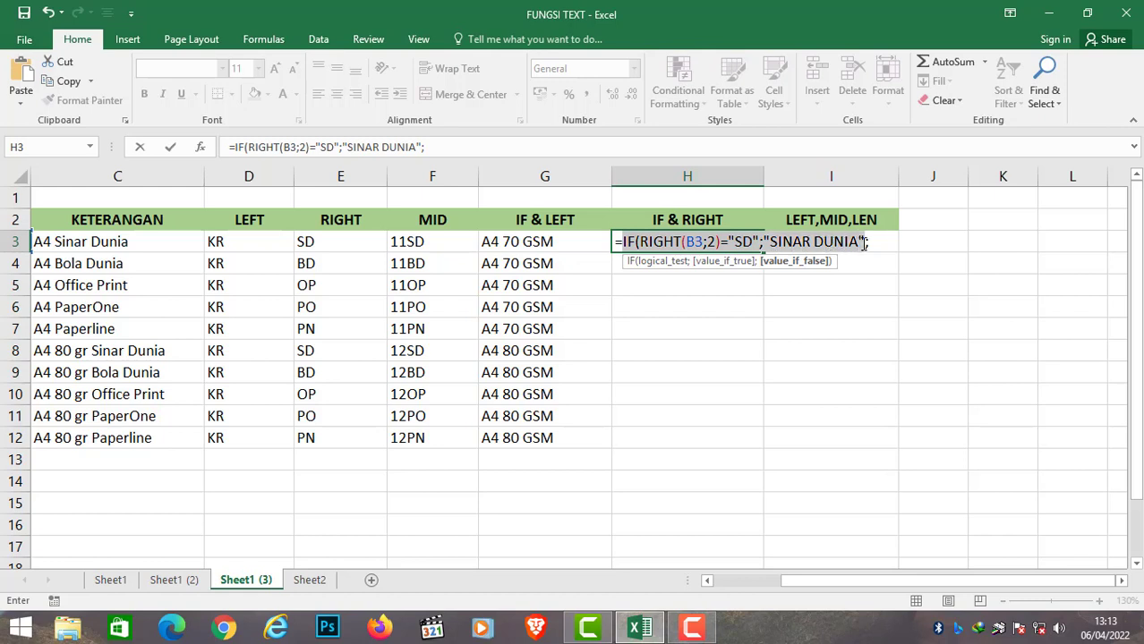
{"action": "right_click", "coordinate": [804, 245]}
{"action": "left_click", "coordinate": [836, 279]}
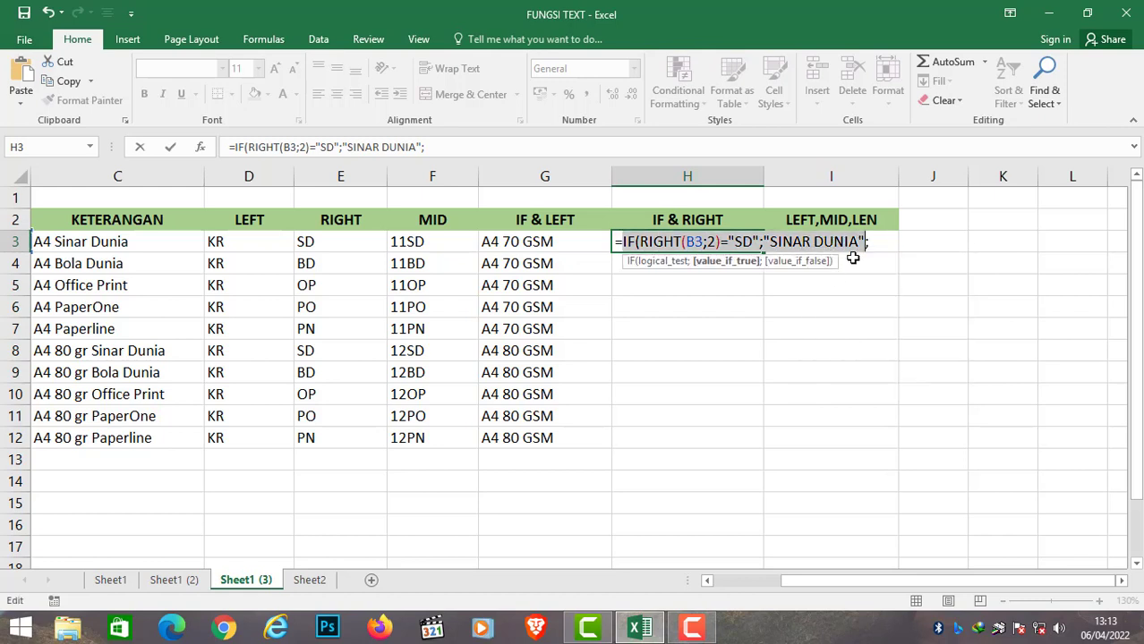
{"action": "left_click", "coordinate": [874, 242]}
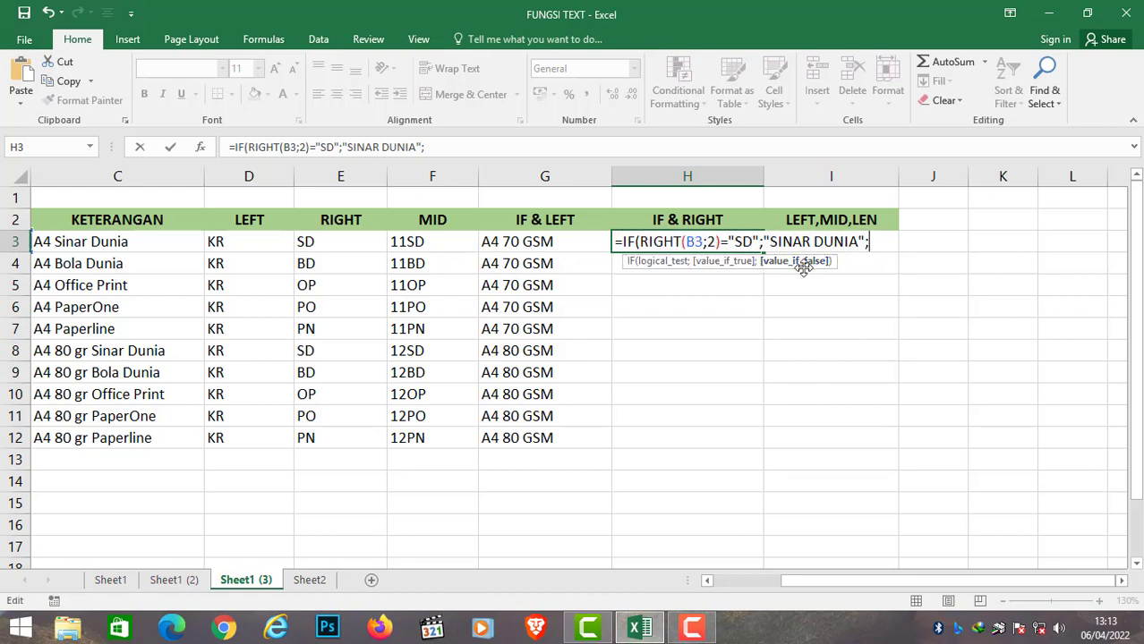
{"action": "right_click", "coordinate": [877, 241]}
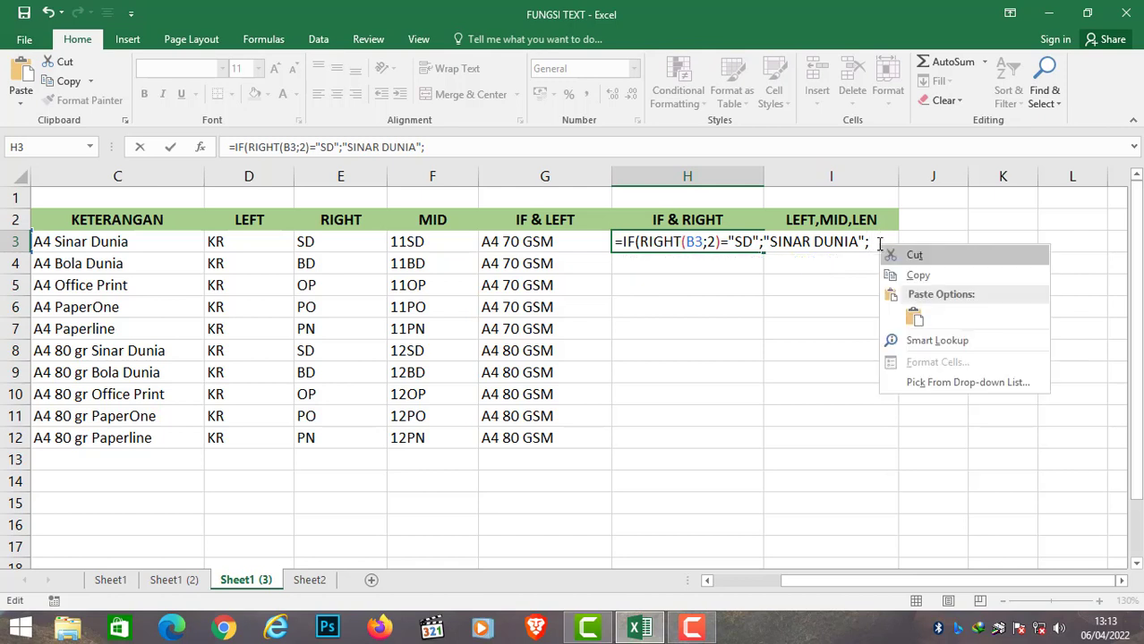
{"action": "left_click", "coordinate": [913, 314]}
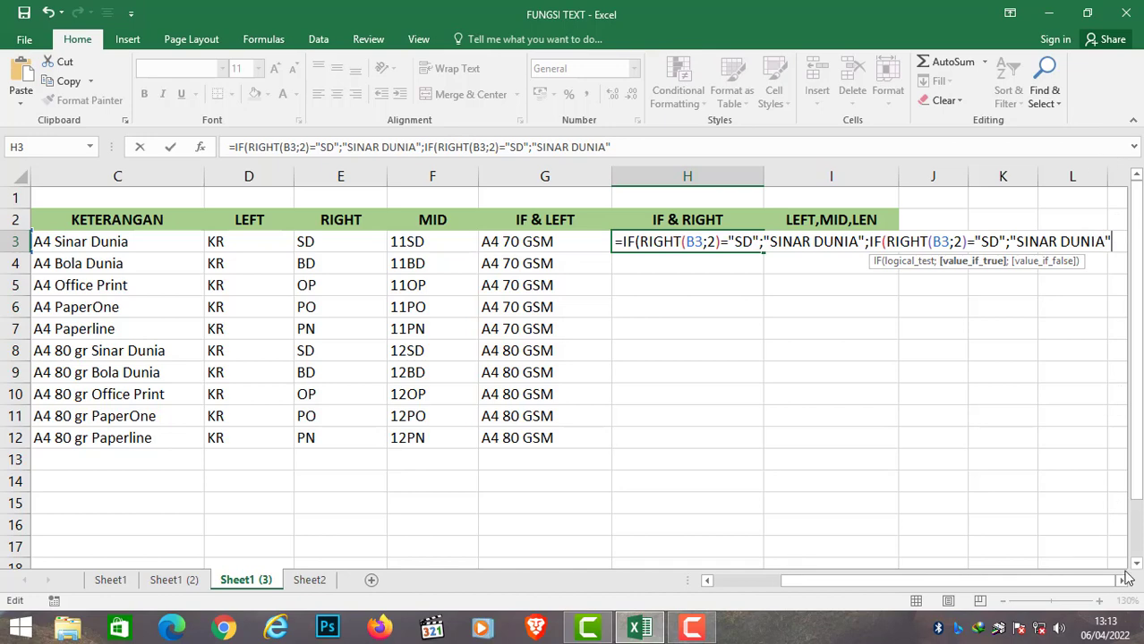
Change the second test to code BD returning BOLA DUNIA.
{"action": "left_click", "coordinate": [1124, 579]}
{"action": "left_click", "coordinate": [1124, 579]}
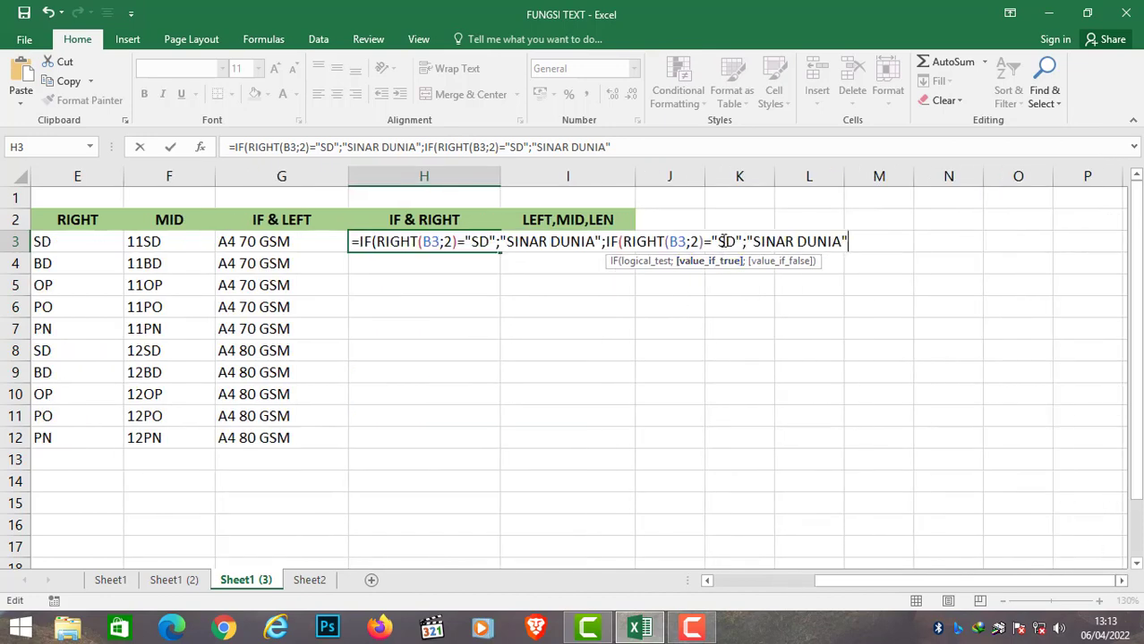
{"action": "left_click_drag", "start_coordinate": [719, 241], "coordinate": [736, 241]}
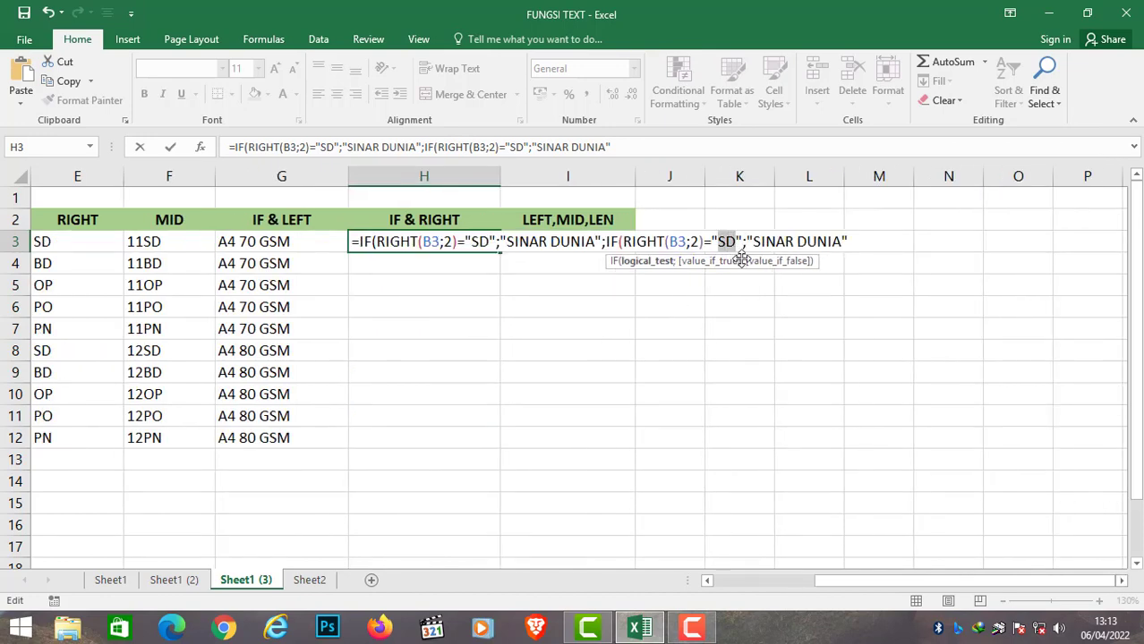
{"action": "type", "text": "BD"}
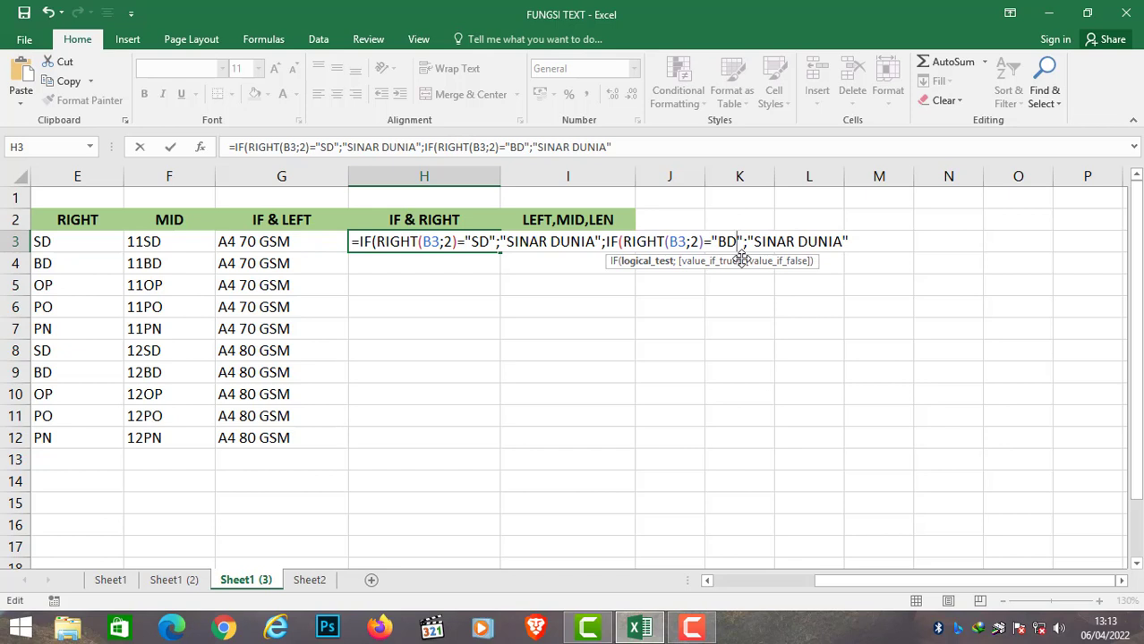
{"action": "key", "text": "Right"}
{"action": "key", "text": "Right"}
{"action": "key", "text": "Right"}
{"action": "key", "text": "ctrl+shift+Right"}
{"action": "key", "text": "ctrl+shift+Right"}
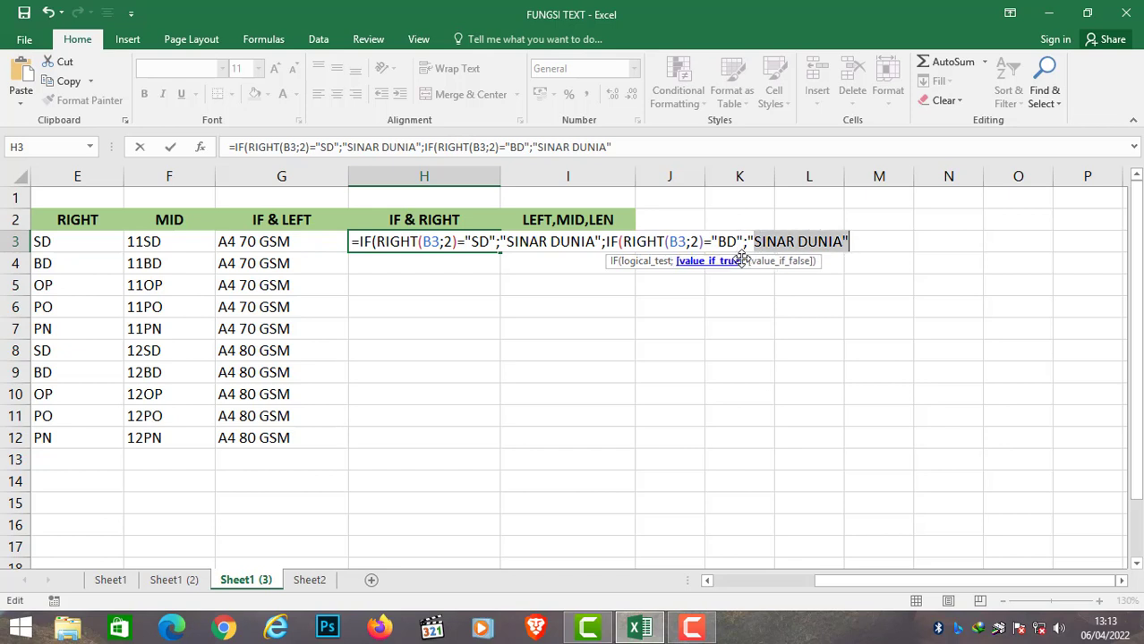
{"action": "type", "text": "BOLA DU"}
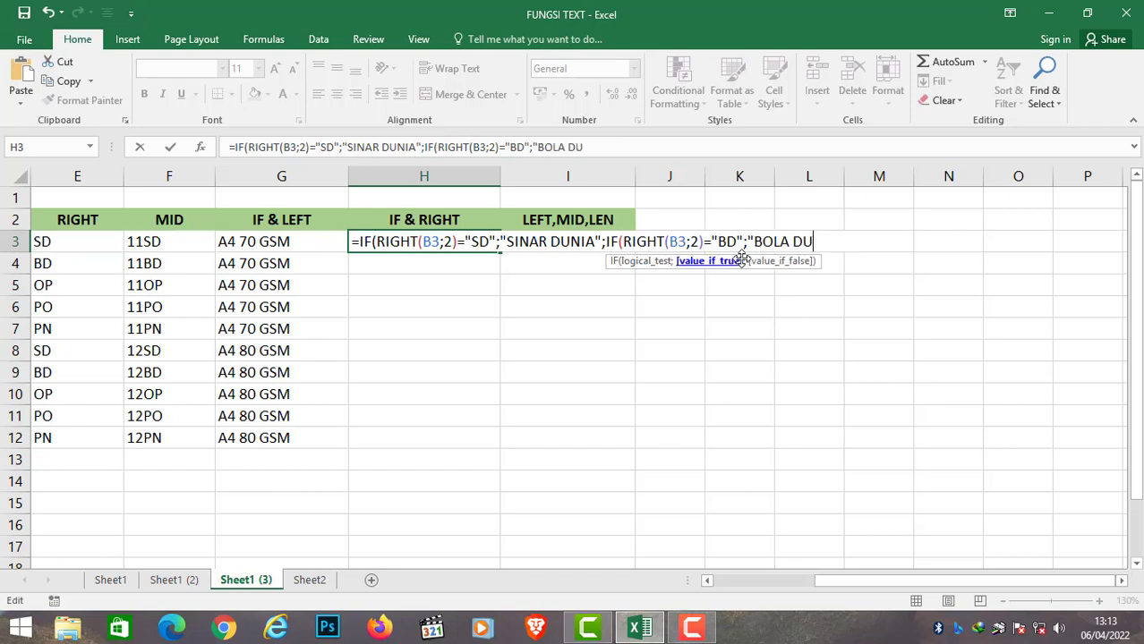
{"action": "type", "text": "NIA\""}
{"action": "type", "text": ";"}
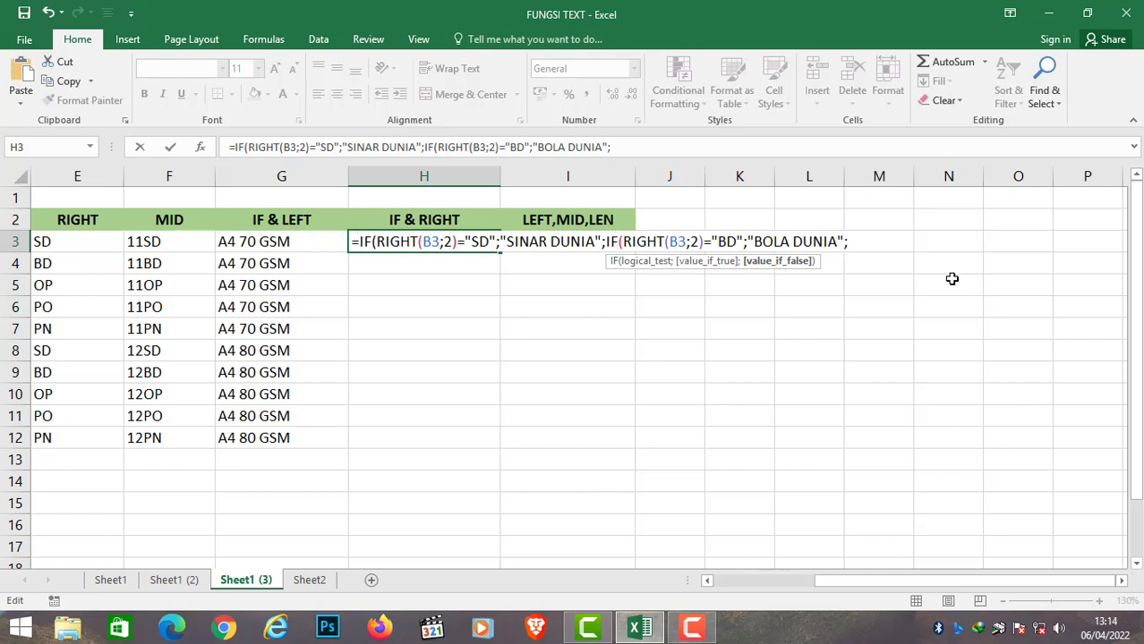
Paste a third IF test and change it to code OP returning OFFICE PRINT.
{"action": "key", "text": "ctrl+v"}
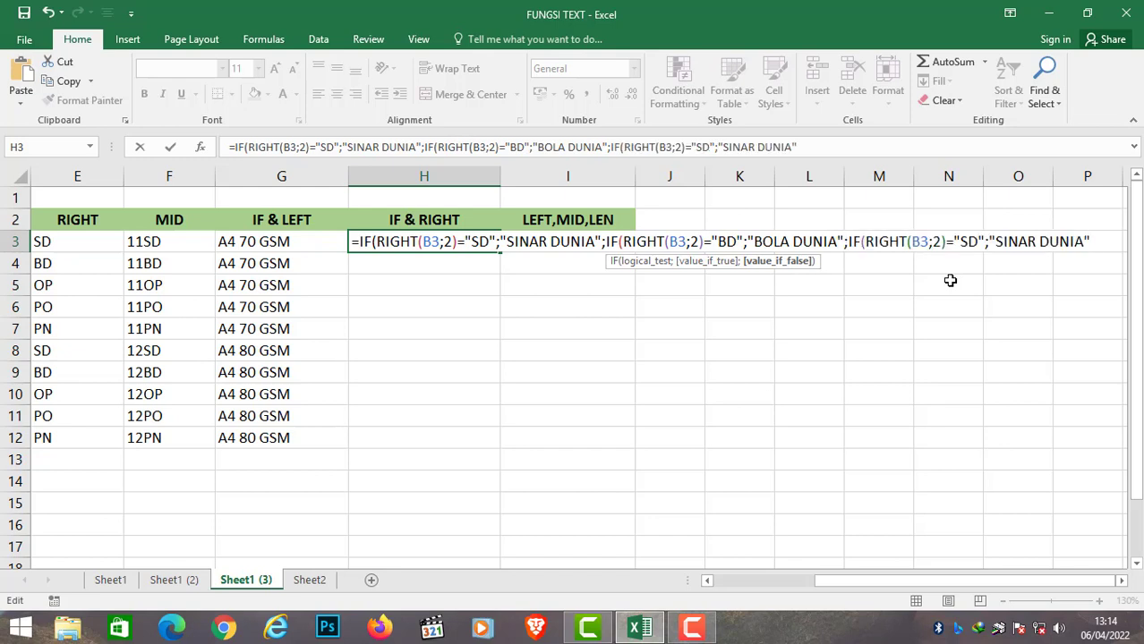
{"action": "double_click", "coordinate": [966, 241]}
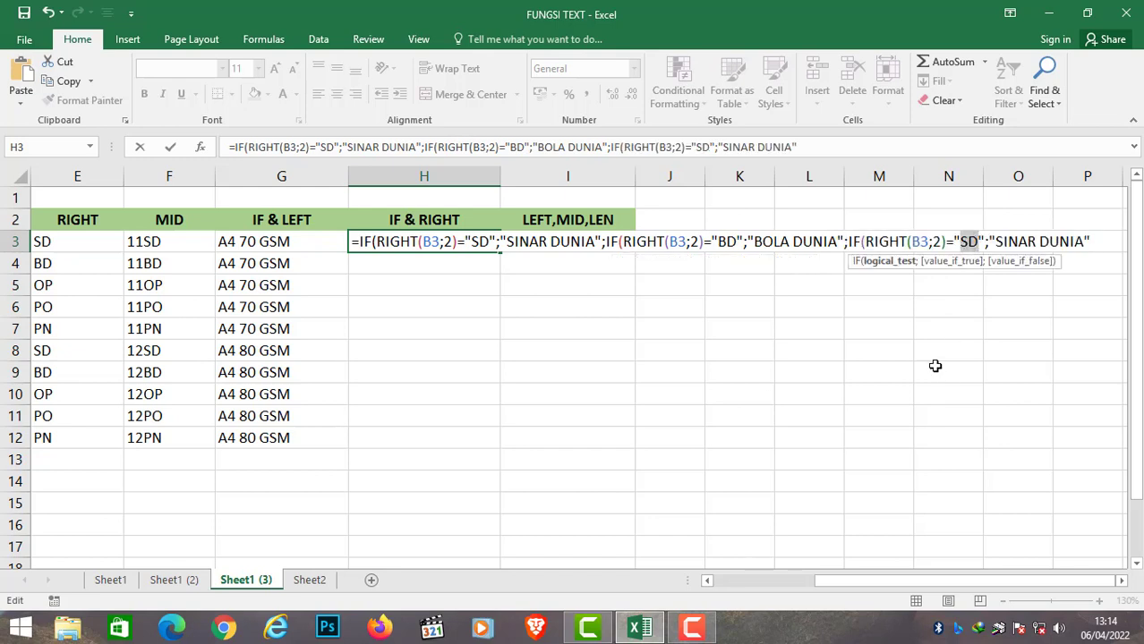
{"action": "type", "text": "OP"}
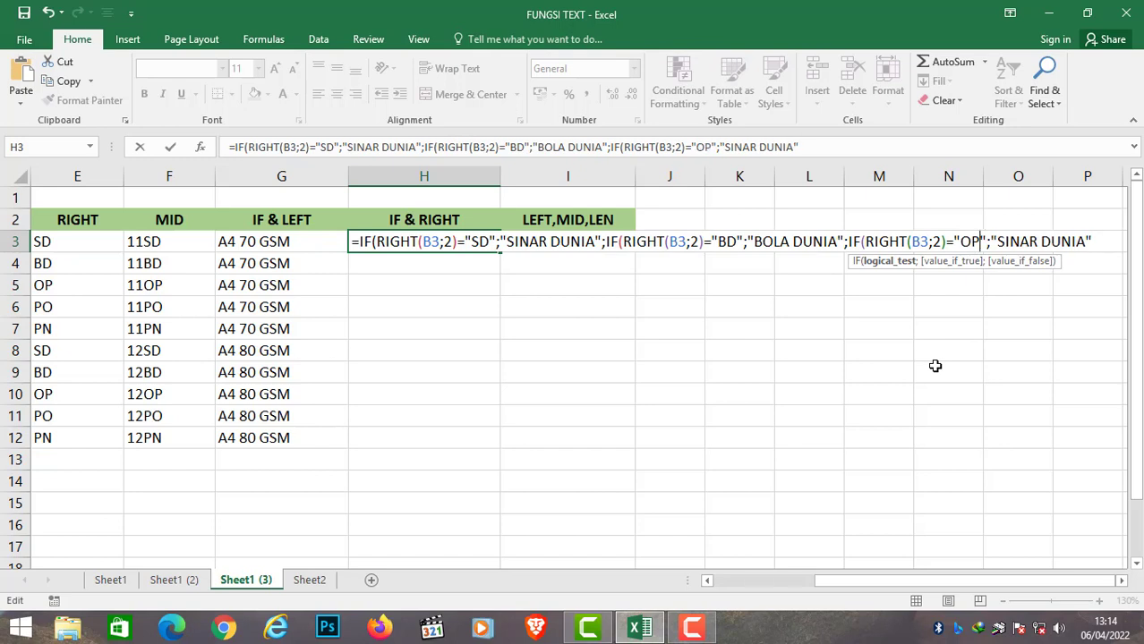
{"action": "key", "text": "Right"}
{"action": "key", "text": "Right"}
{"action": "key", "text": "Right"}
{"action": "key", "text": "ctrl+shift+Right"}
{"action": "key", "text": "ctrl+shift+Right"}
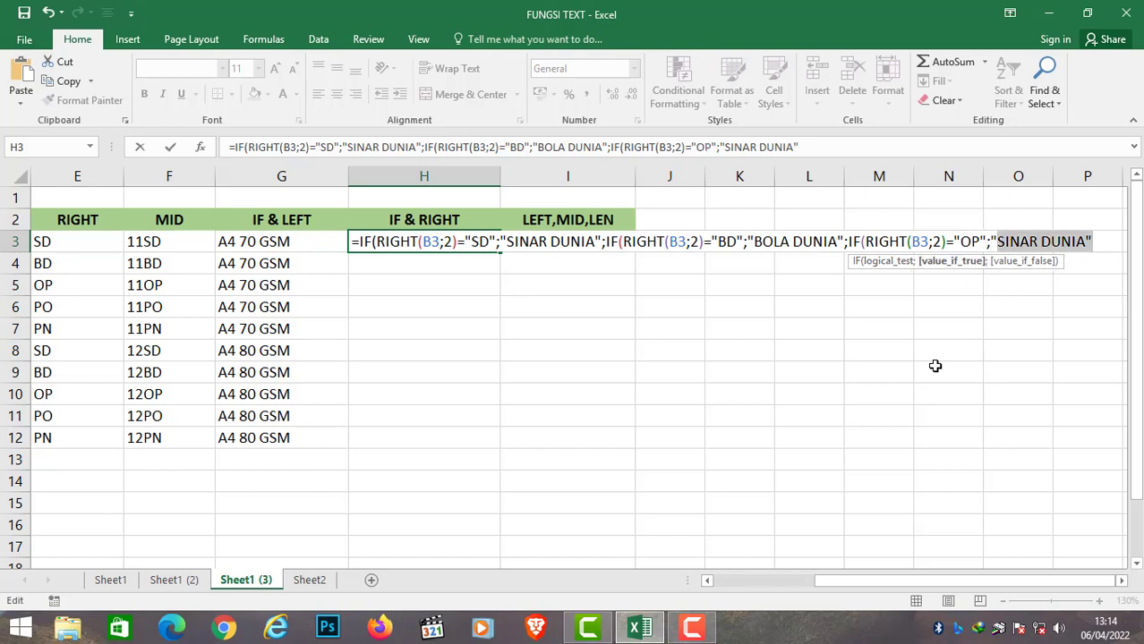
{"action": "key", "text": "shift+Left"}
{"action": "key", "text": "shift+Left"}
{"action": "key", "text": "shift+Right"}
{"action": "type", "text": "O"}
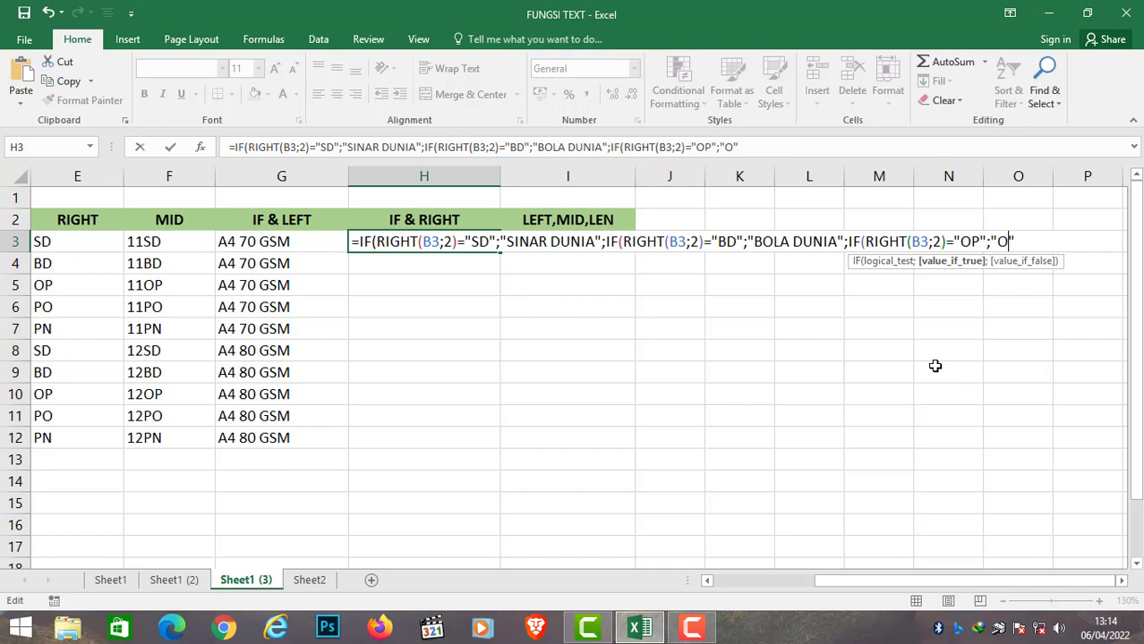
{"action": "type", "text": "FFICE PO"}
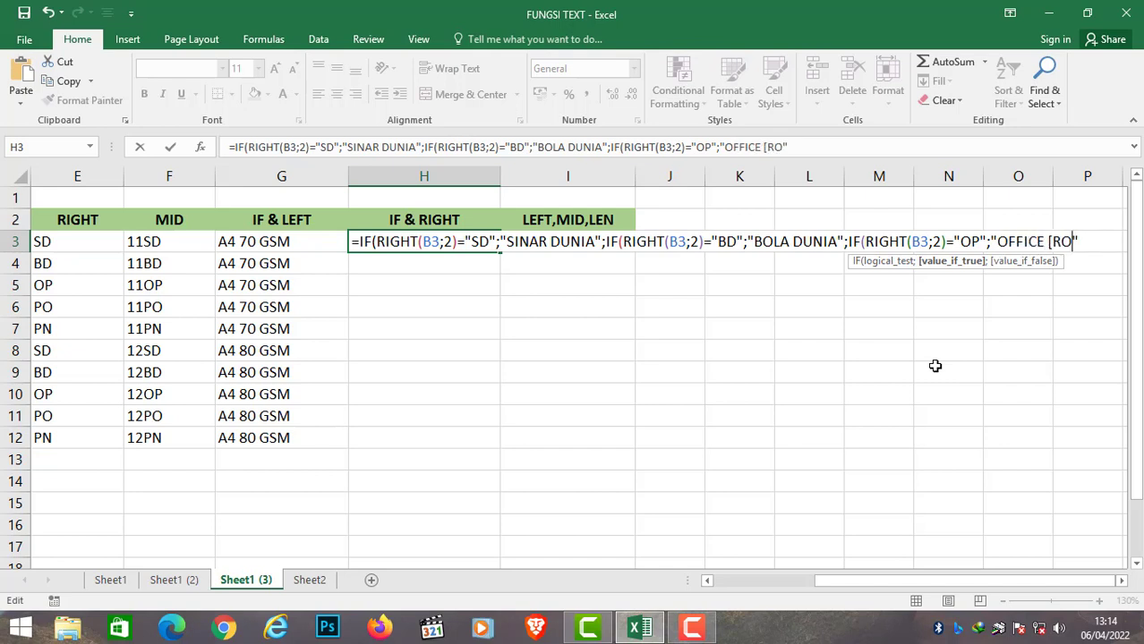
{"action": "key", "text": "BackSpace"}
{"action": "key", "text": "BackSpace"}
{"action": "key", "text": "BackSpace"}
{"action": "type", "text": "PRINT\""}
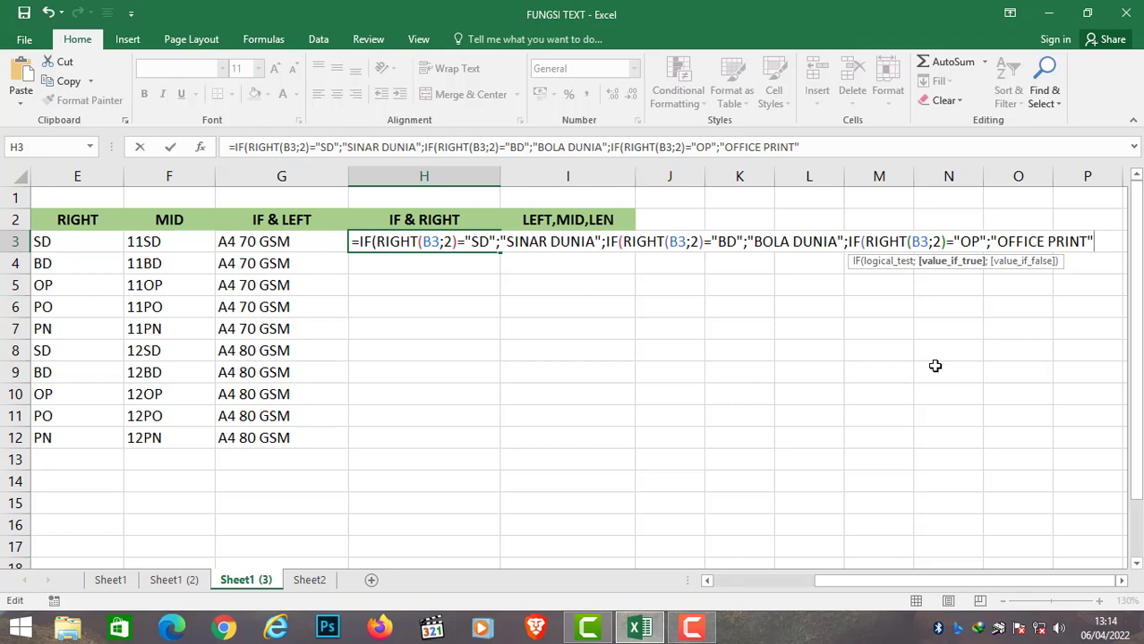
{"action": "type", "text": ";"}
Paste a fourth copy of the SD test at the end of the formula.
{"action": "left_click_drag", "start_coordinate": [853, 584], "coordinate": [835, 587]}
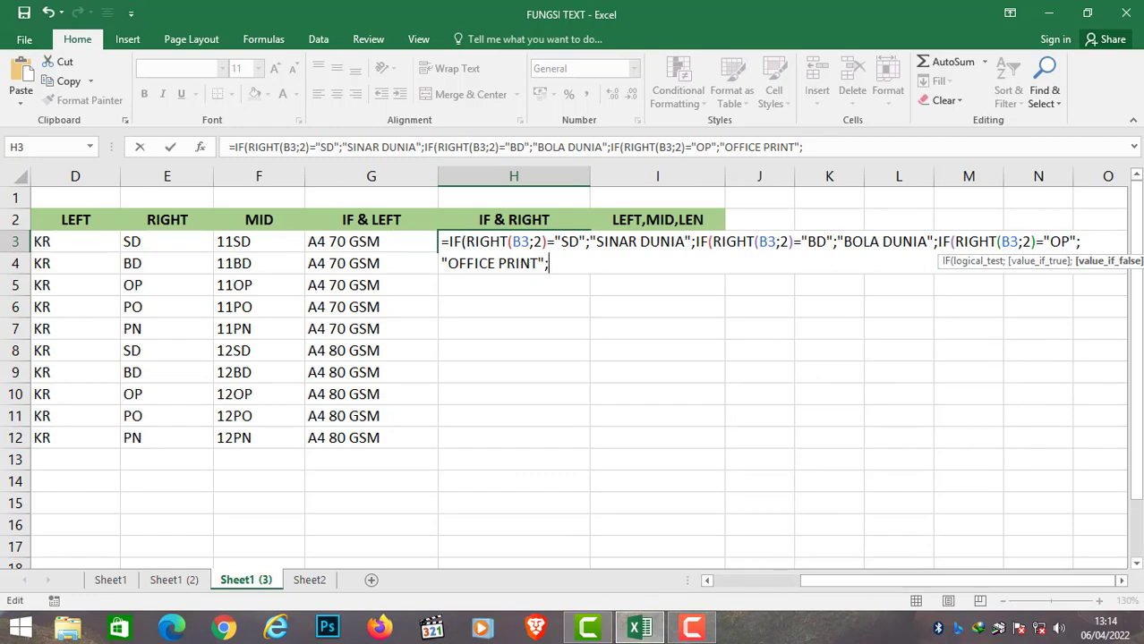
{"action": "left_click", "coordinate": [1121, 581]}
{"action": "left_click", "coordinate": [1122, 581]}
{"action": "left_click", "coordinate": [1122, 581]}
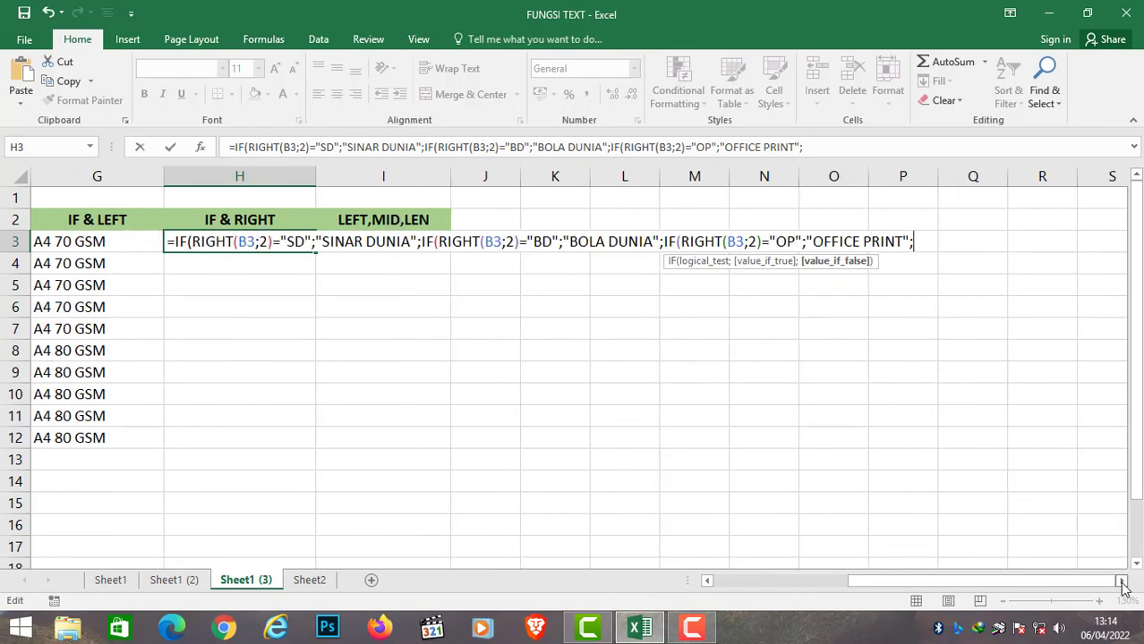
{"action": "type", "text": "IF(RIGHT(B3;2)=\"SD\";\"SINAR DUNIA\""}
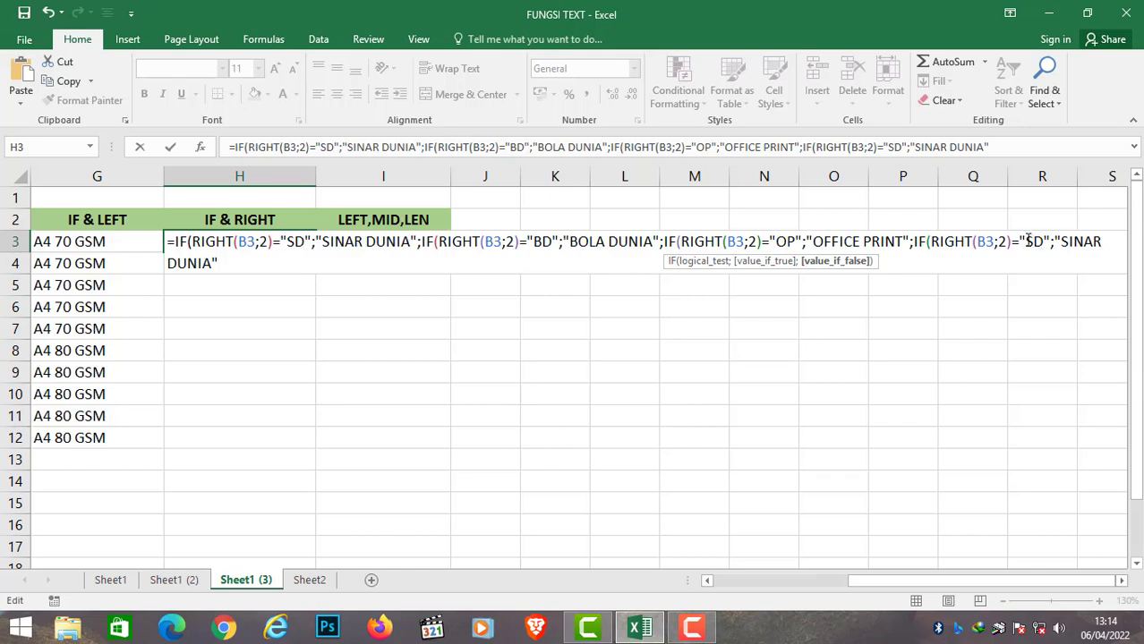
Change the fourth test to code PO returning PAPER ONE.
{"action": "left_click_drag", "start_coordinate": [1026, 242], "coordinate": [1043, 241]}
{"action": "type", "text": "PO"}
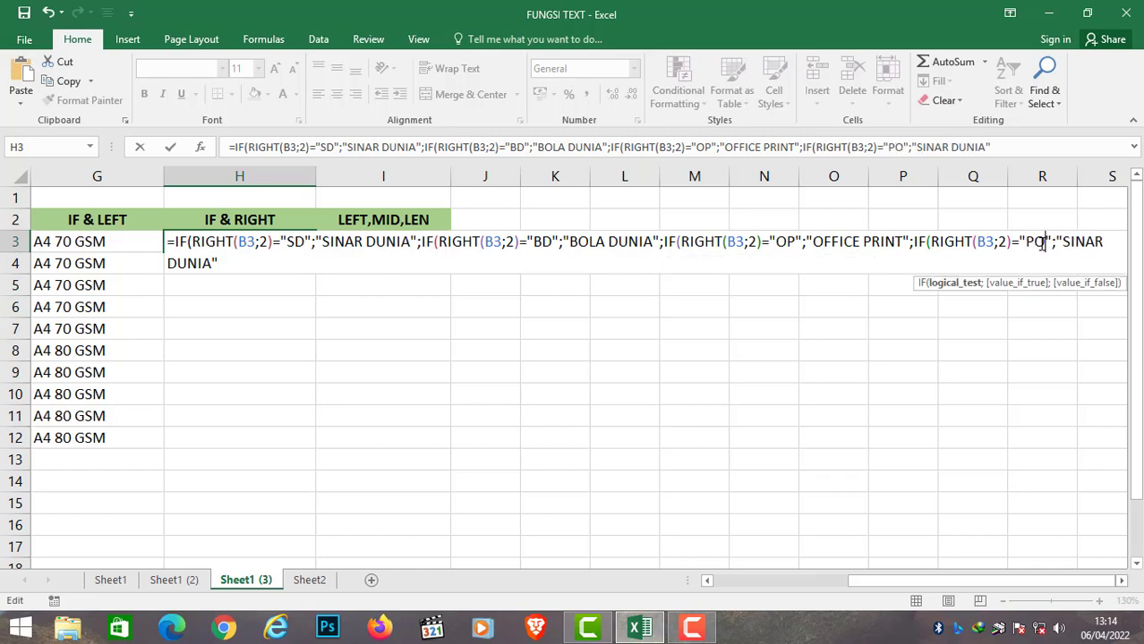
{"action": "left_click", "coordinate": [1120, 580]}
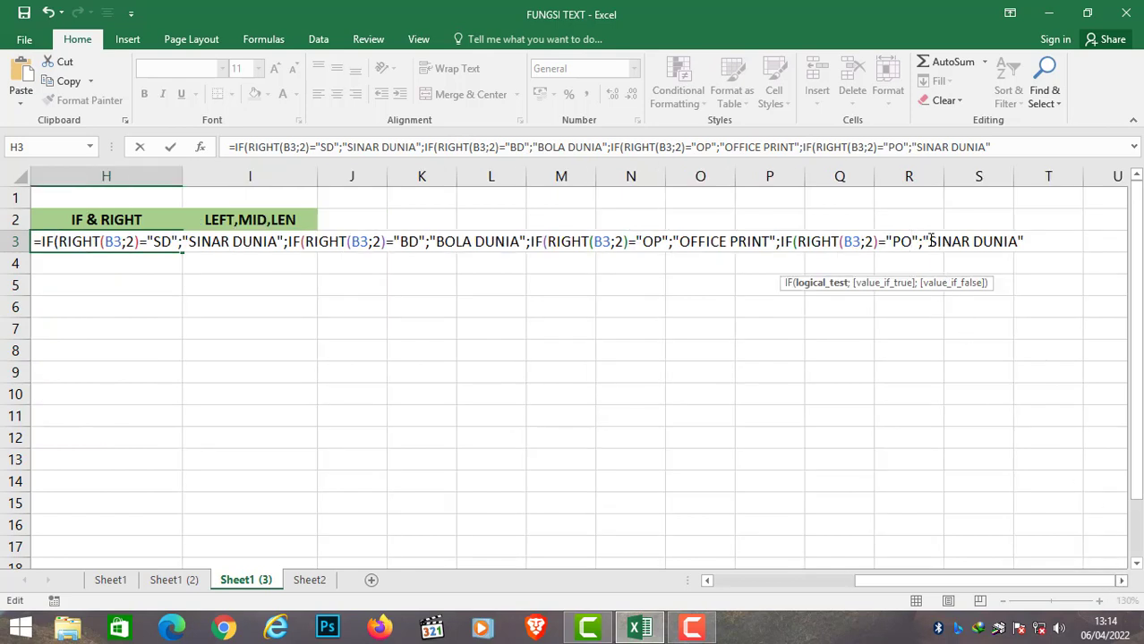
{"action": "left_click_drag", "start_coordinate": [929, 241], "coordinate": [1021, 242]}
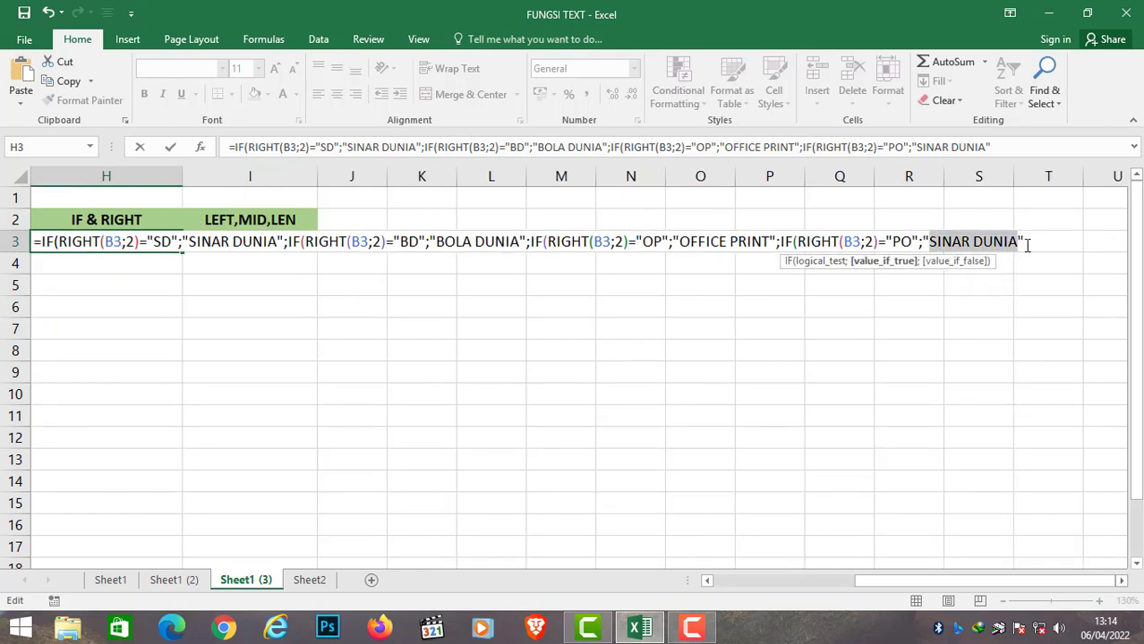
{"action": "type", "text": "PAPER "}
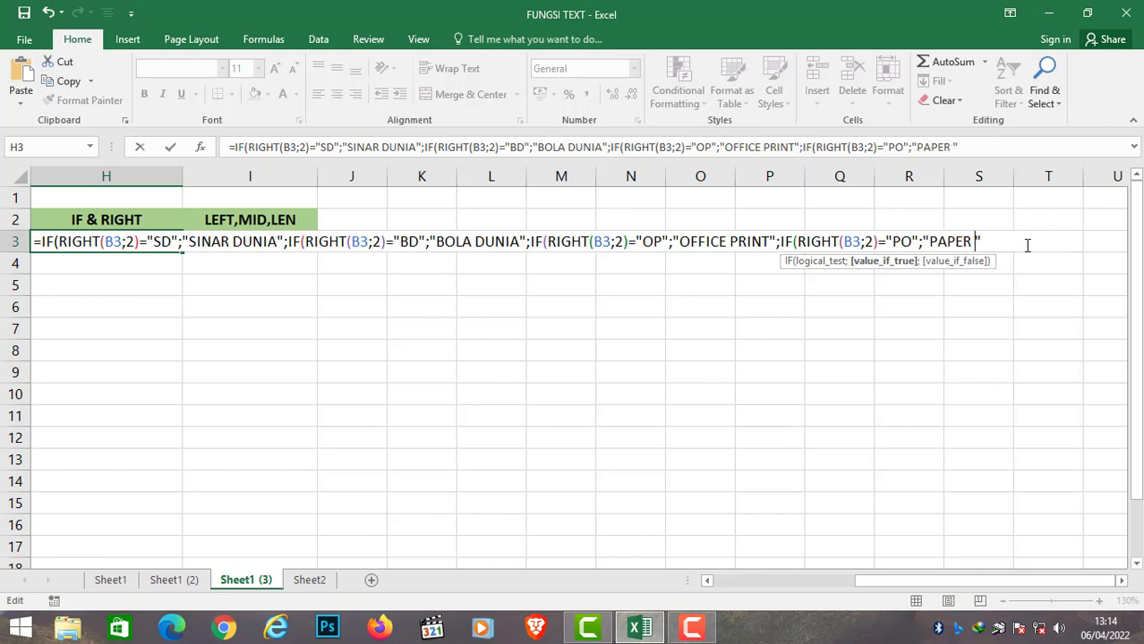
{"action": "type", "text": "ONE\""}
{"action": "type", "text": ";"}
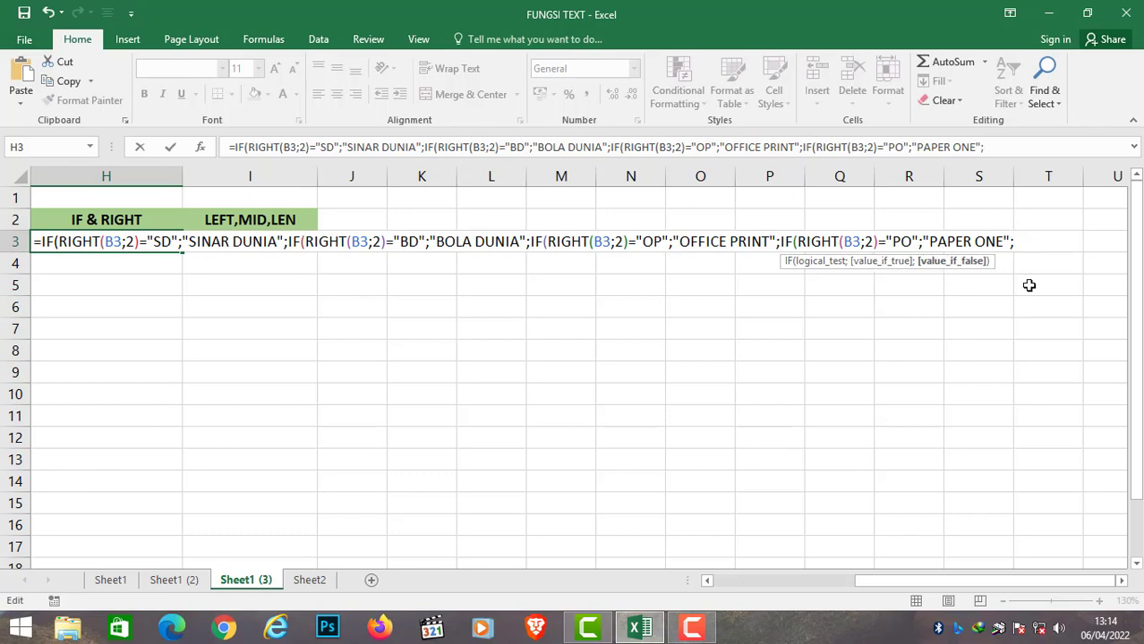
Add "PAPER LINE" as the final fallback value.
{"action": "mouse_move", "coordinate": [951, 582]}
{"action": "left_mouse_down"}
{"action": "mouse_move", "coordinate": [893, 588]}
{"action": "mouse_move", "coordinate": [1022, 591]}
{"action": "left_mouse_up"}
{"action": "type", "text": "PAPNER"}
{"action": "key", "text": "BackSpace"}
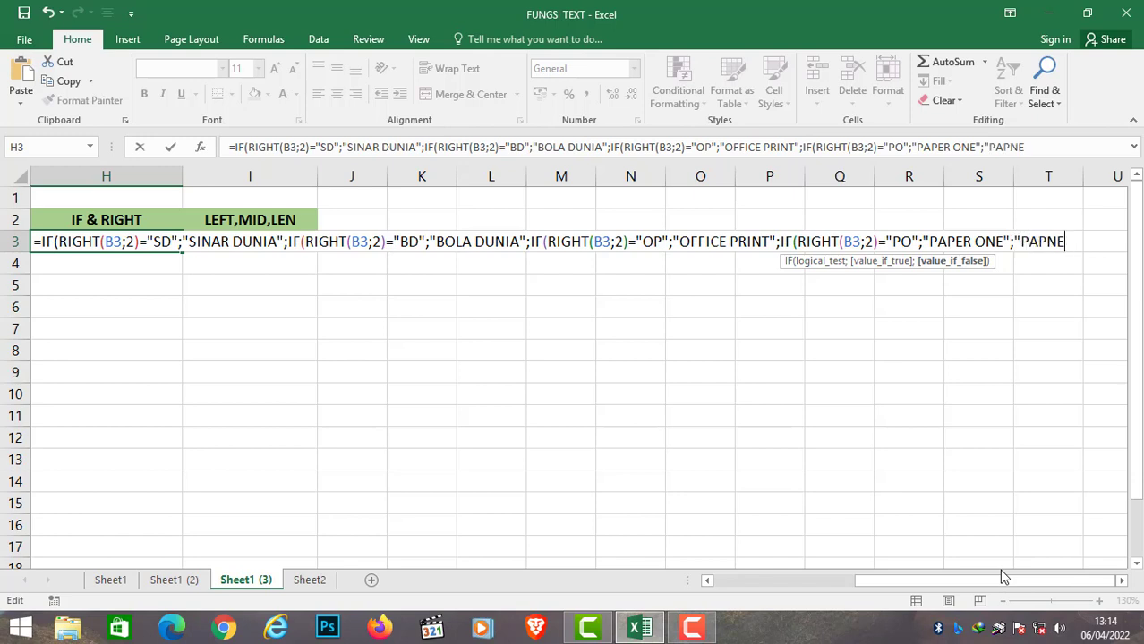
{"action": "key", "text": "BackSpace"}
{"action": "key", "text": "BackSpace"}
{"action": "type", "text": "ER L"}
{"action": "type", "text": "INE"}
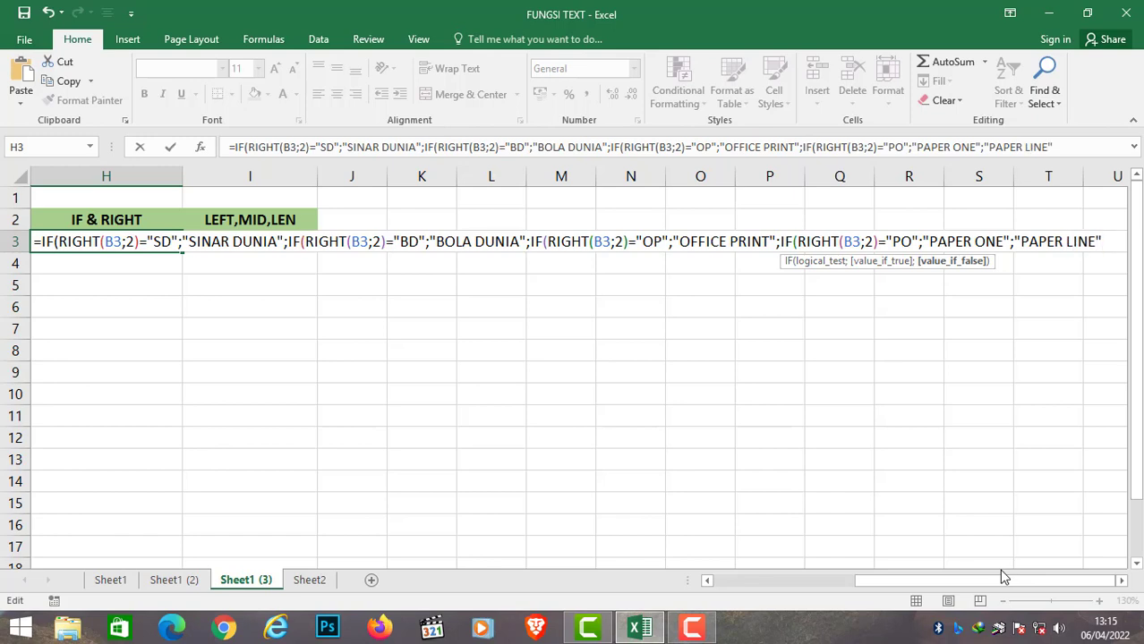
Correct the formula's ending to four closing brackets and commit H3, returning SINAR DUNIA.
{"action": "left_click", "coordinate": [1121, 581]}
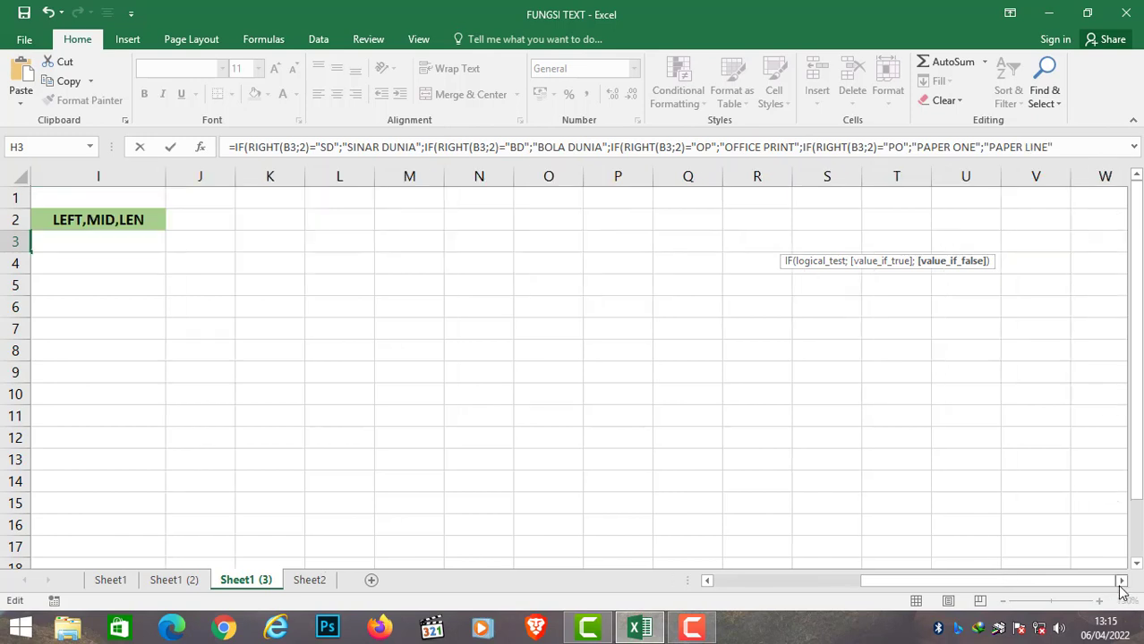
{"action": "left_click_drag", "start_coordinate": [992, 581], "coordinate": [899, 582]}
{"action": "type", "text": "))"}
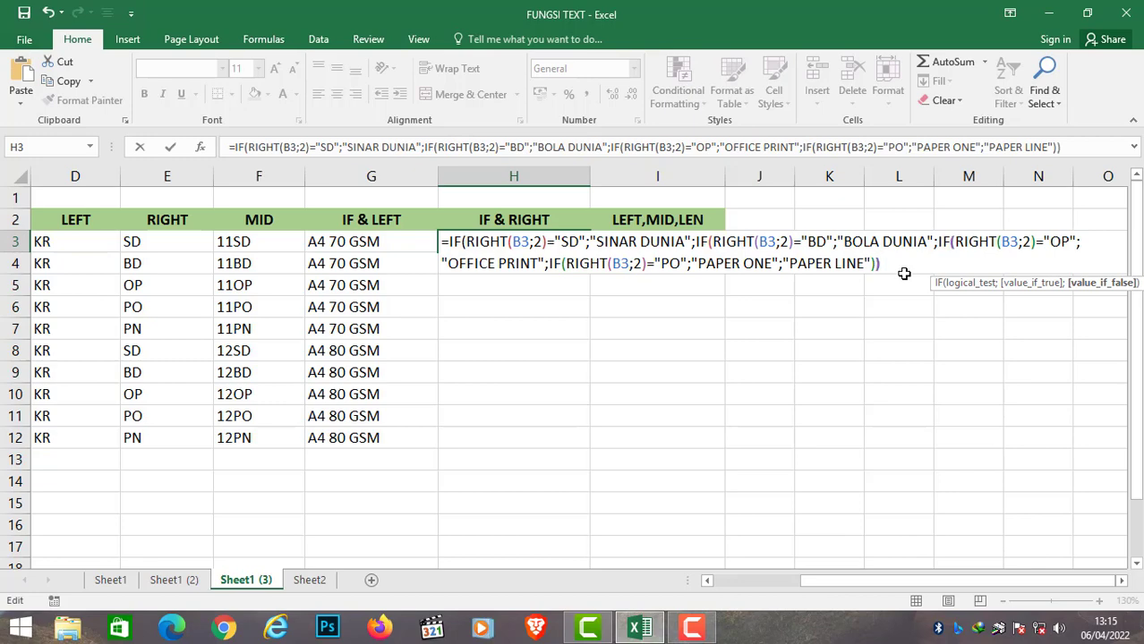
{"action": "key", "text": "End"}
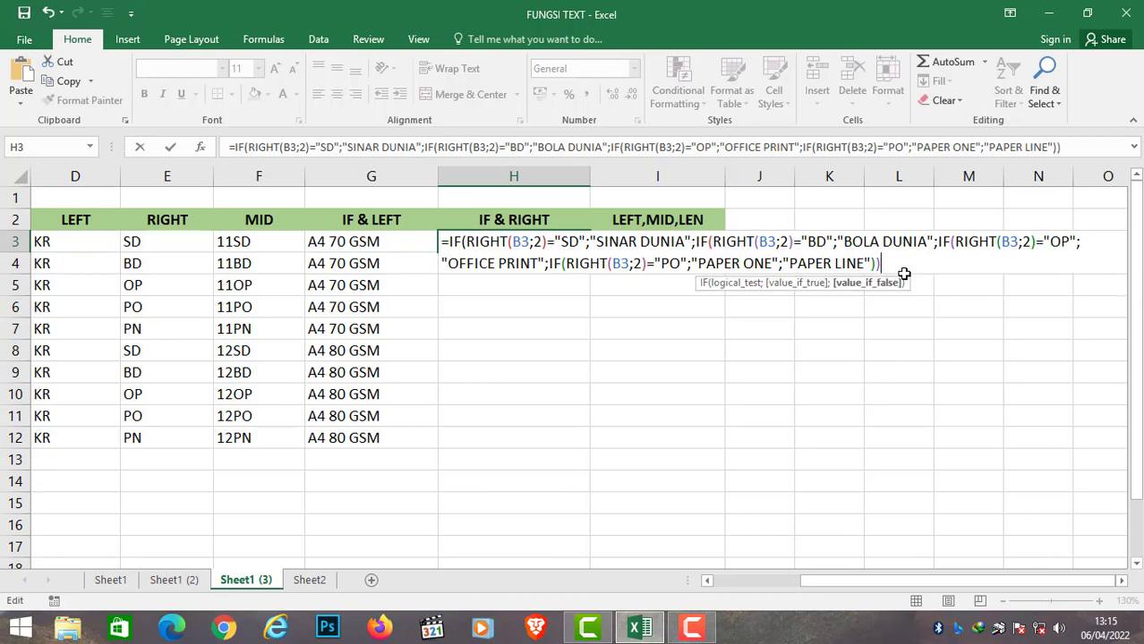
{"action": "key", "text": "BackSpace"}
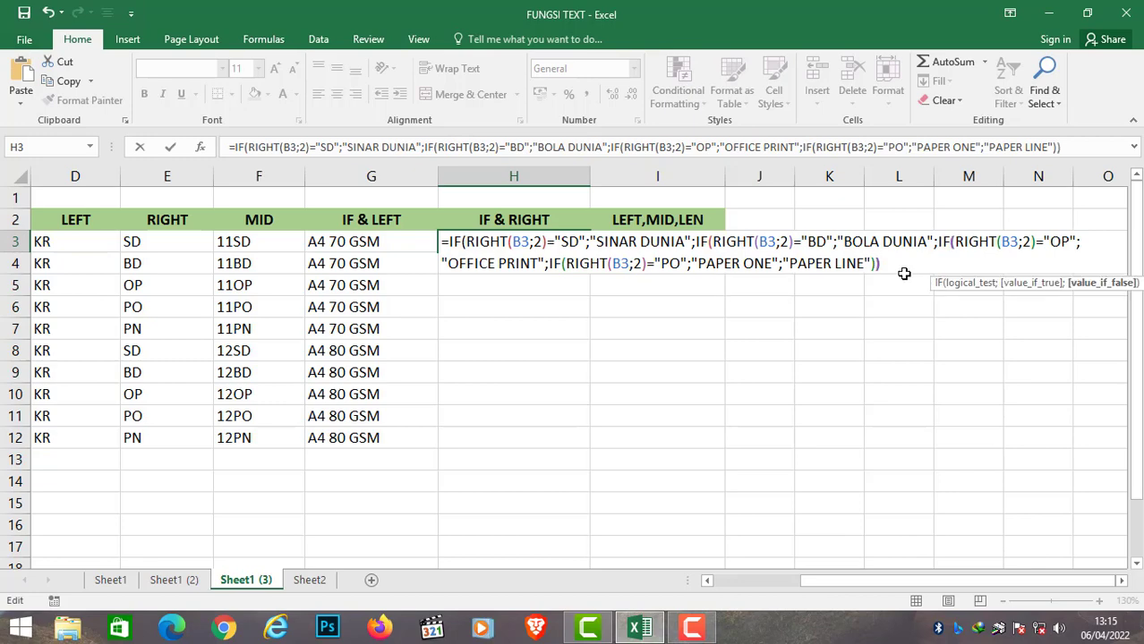
{"action": "left_click", "coordinate": [906, 268]}
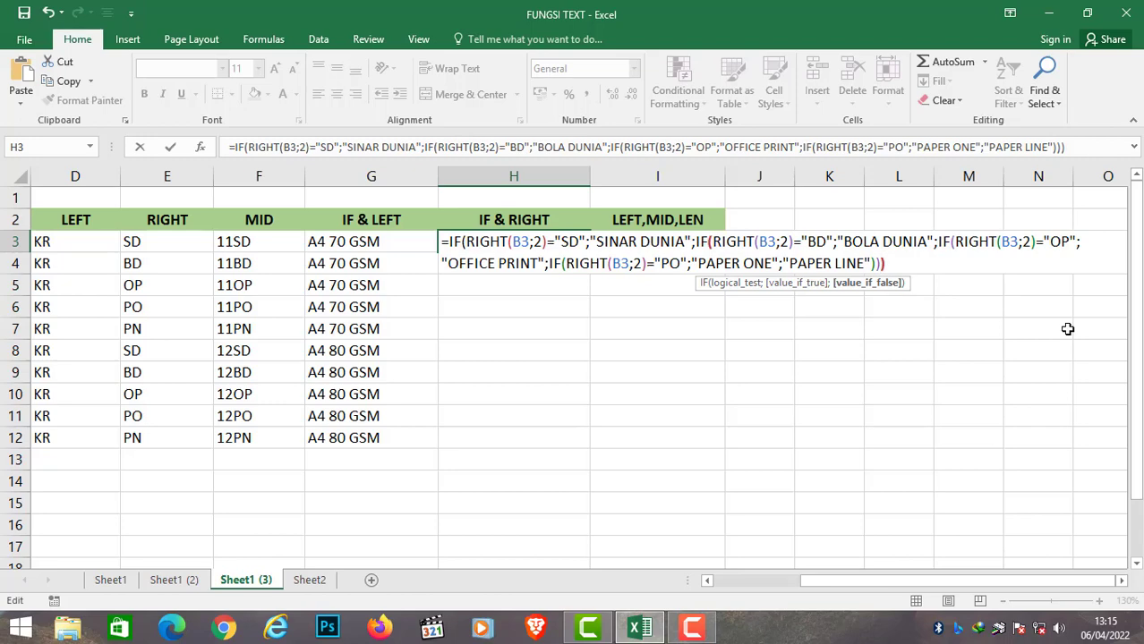
{"action": "type", "text": ")"}
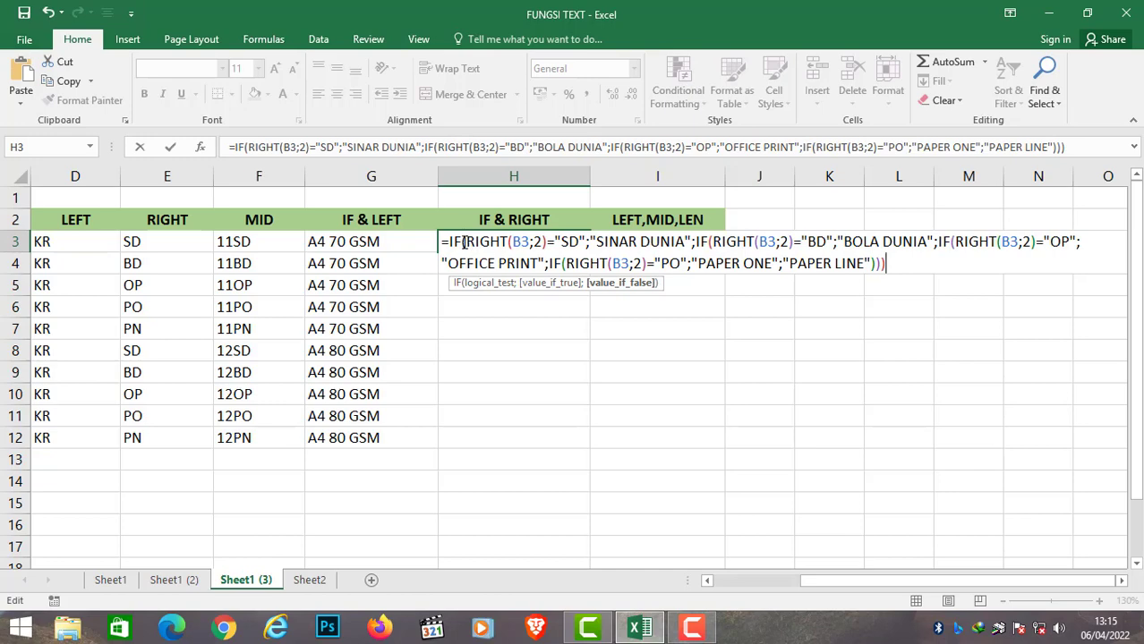
{"action": "left_click", "coordinate": [463, 241]}
{"action": "key", "text": "End"}
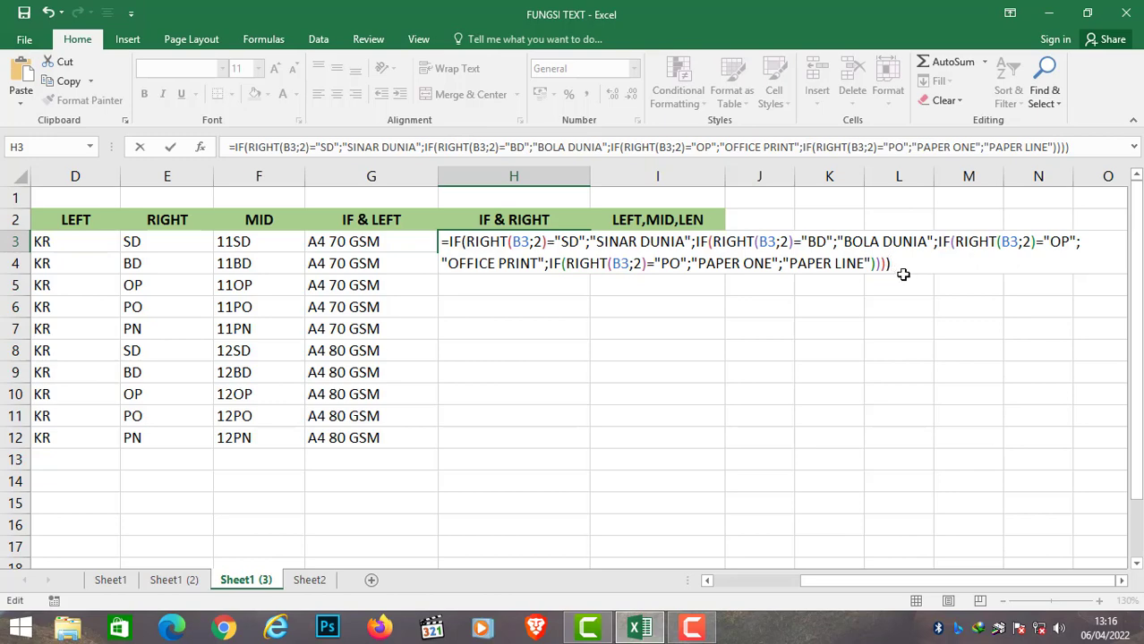
{"action": "key", "text": "Return"}
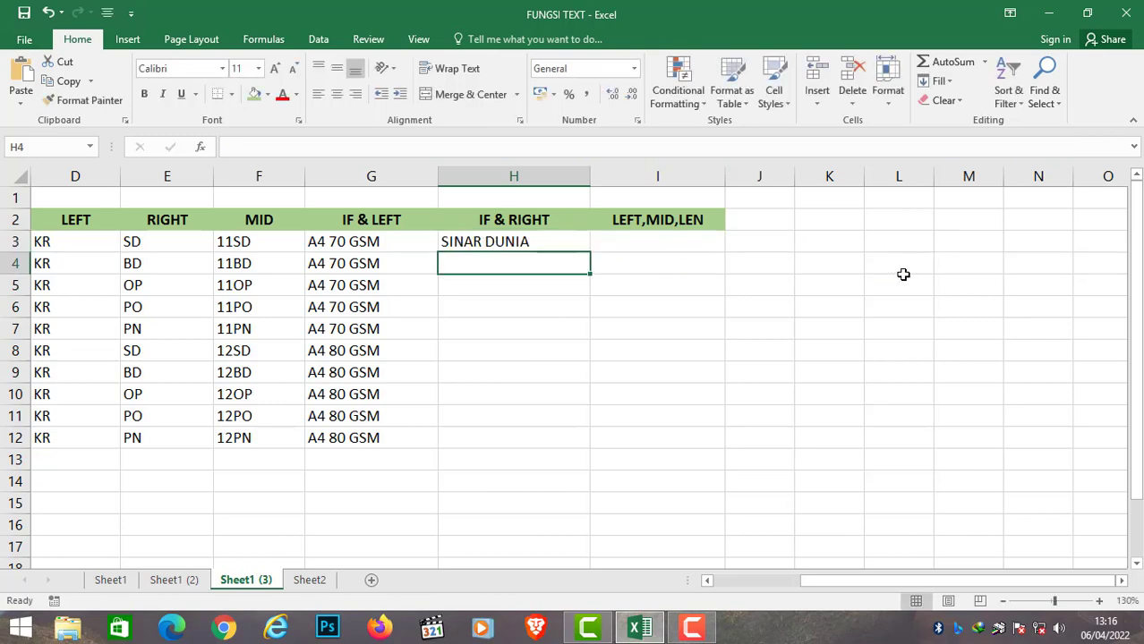
Fill H3's IF & RIGHT formula down to H12, giving names like SINAR DUNIA and PAPER LINE.
{"action": "key", "text": "Up"}
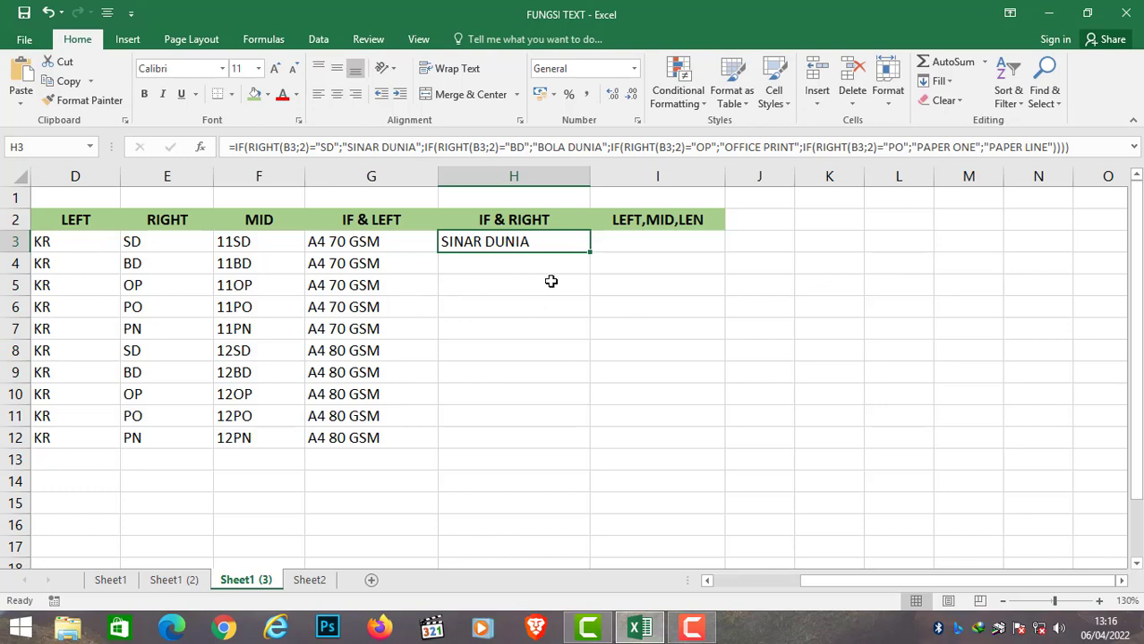
{"action": "left_click_drag", "start_coordinate": [829, 582], "coordinate": [787, 584]}
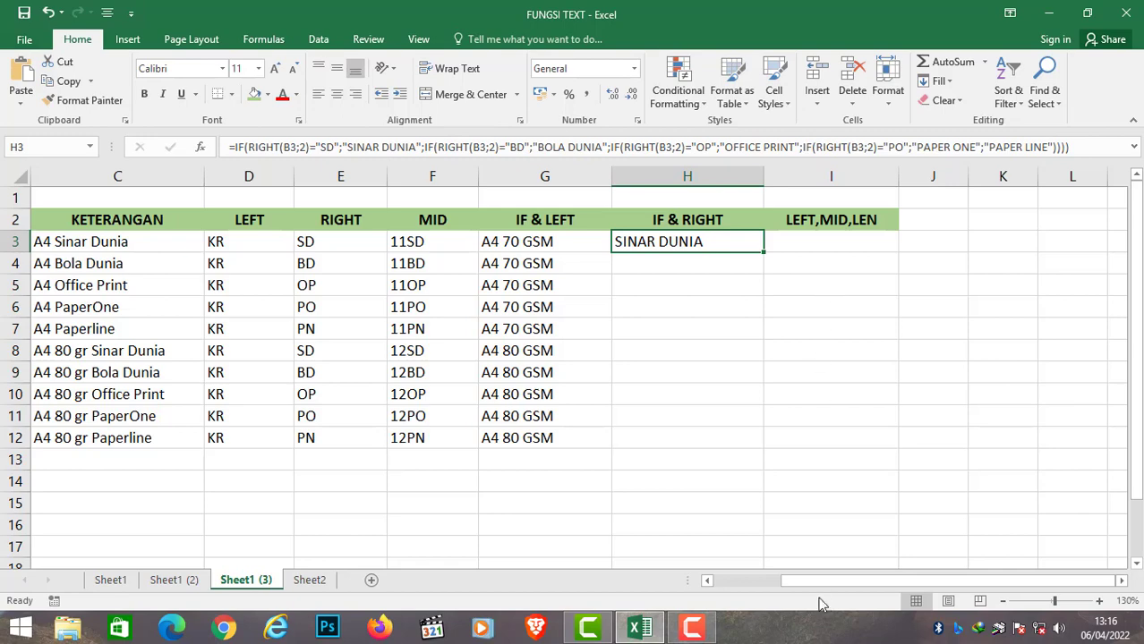
{"action": "left_click_drag", "start_coordinate": [822, 583], "coordinate": [782, 593]}
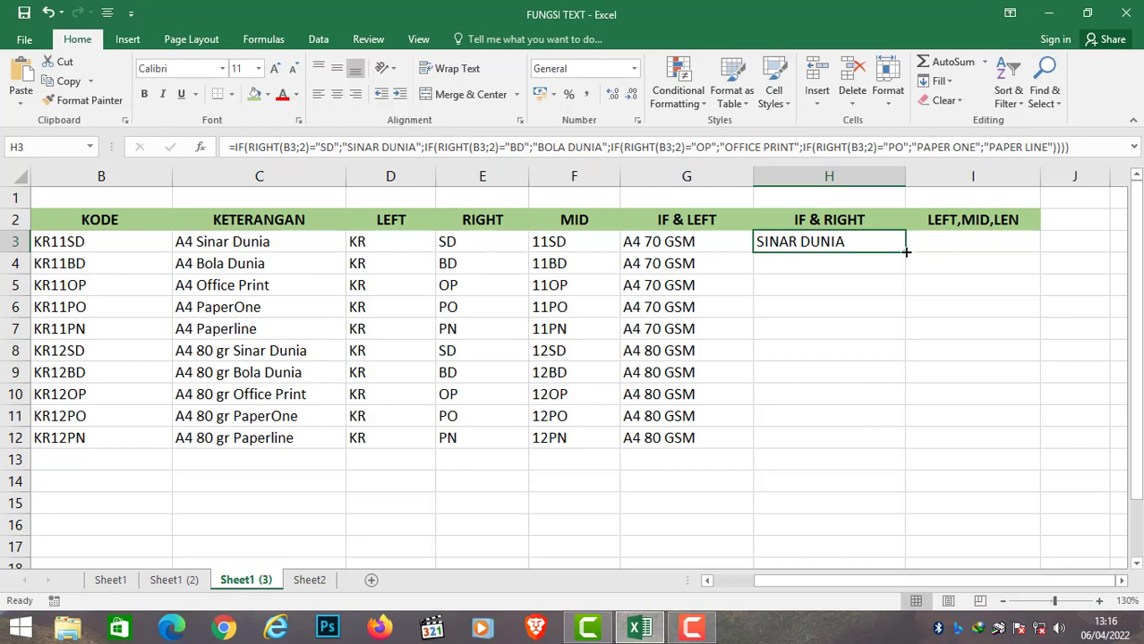
{"action": "left_click_drag", "start_coordinate": [905, 253], "coordinate": [915, 445]}
{"action": "left_click_drag", "start_coordinate": [914, 447], "coordinate": [914, 448]}
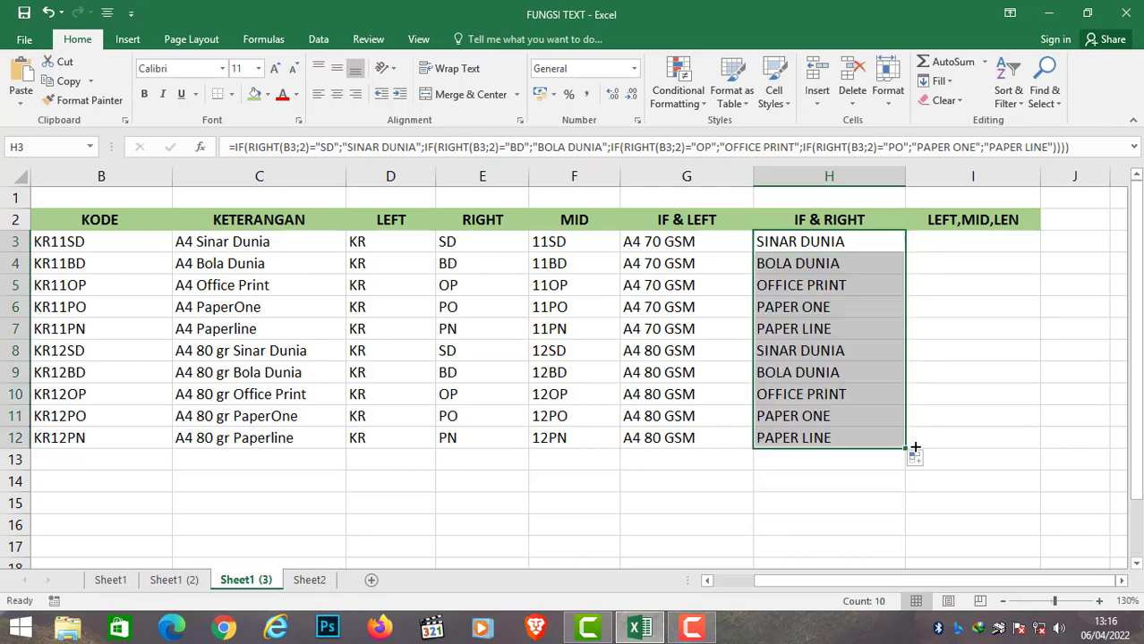
{"action": "left_click", "coordinate": [895, 306]}
{"action": "left_click", "coordinate": [813, 242]}
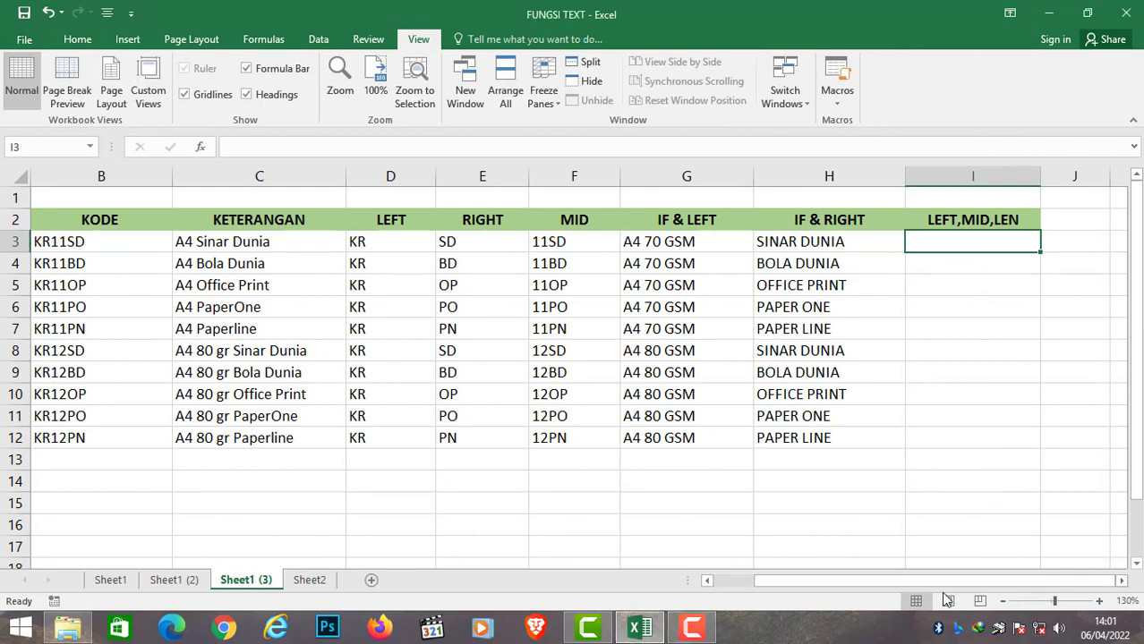
Type the sample text KR11-SD into I3.
{"action": "left_click_drag", "start_coordinate": [916, 579], "coordinate": [900, 580]}
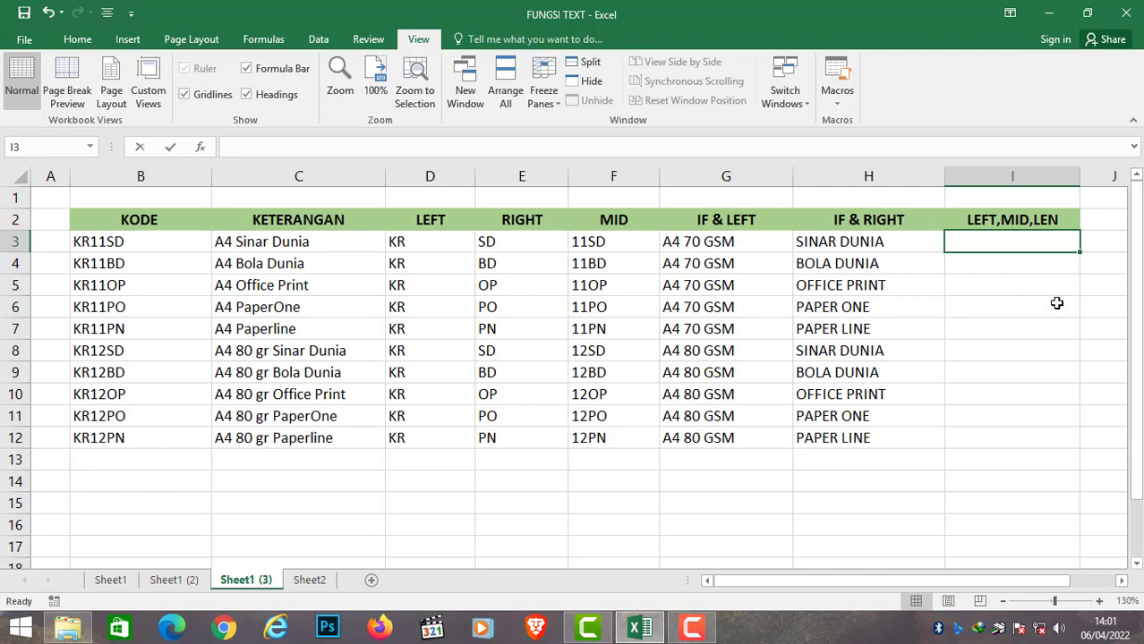
{"action": "type", "text": "KR11-"}
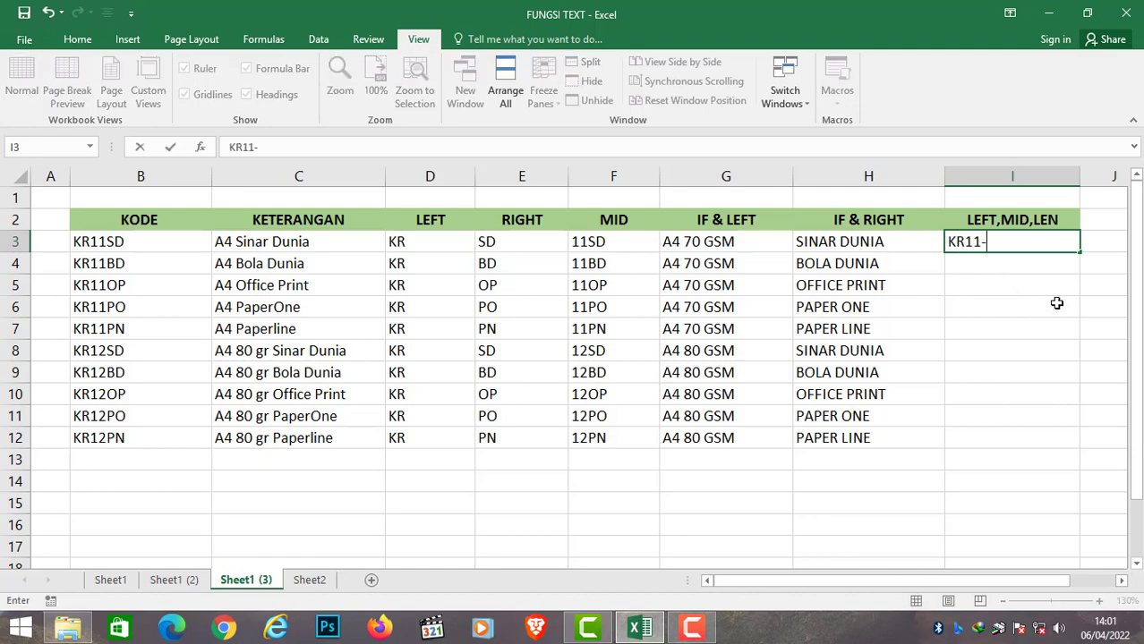
{"action": "type", "text": "SD"}
{"action": "key", "text": "Return"}
{"action": "key", "text": "Up"}
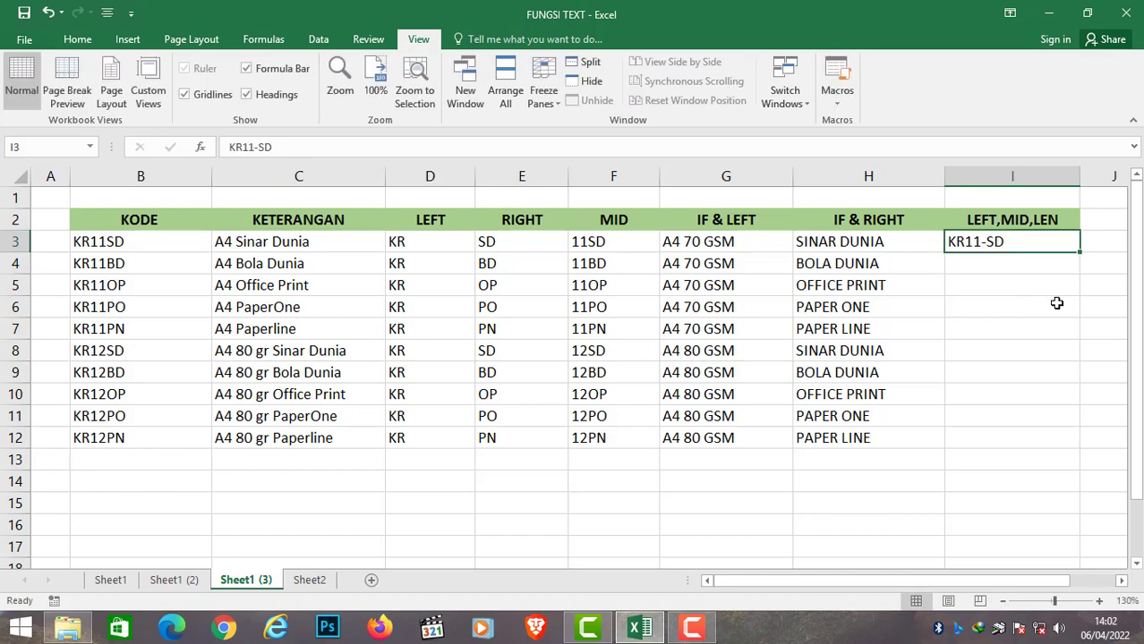
Replace I3's text with =LEN(B3), showing 6.
{"action": "key", "text": "Delete"}
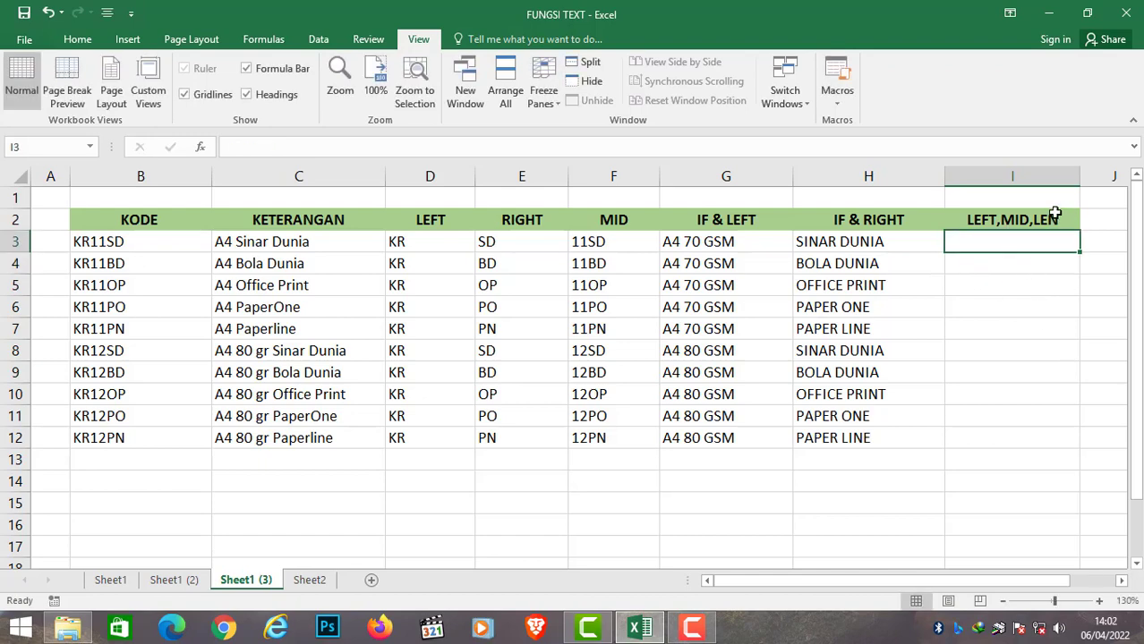
{"action": "type", "text": "LEN"}
{"action": "key", "text": "BackSpace"}
{"action": "key", "text": "BackSpace"}
{"action": "key", "text": "BackSpace"}
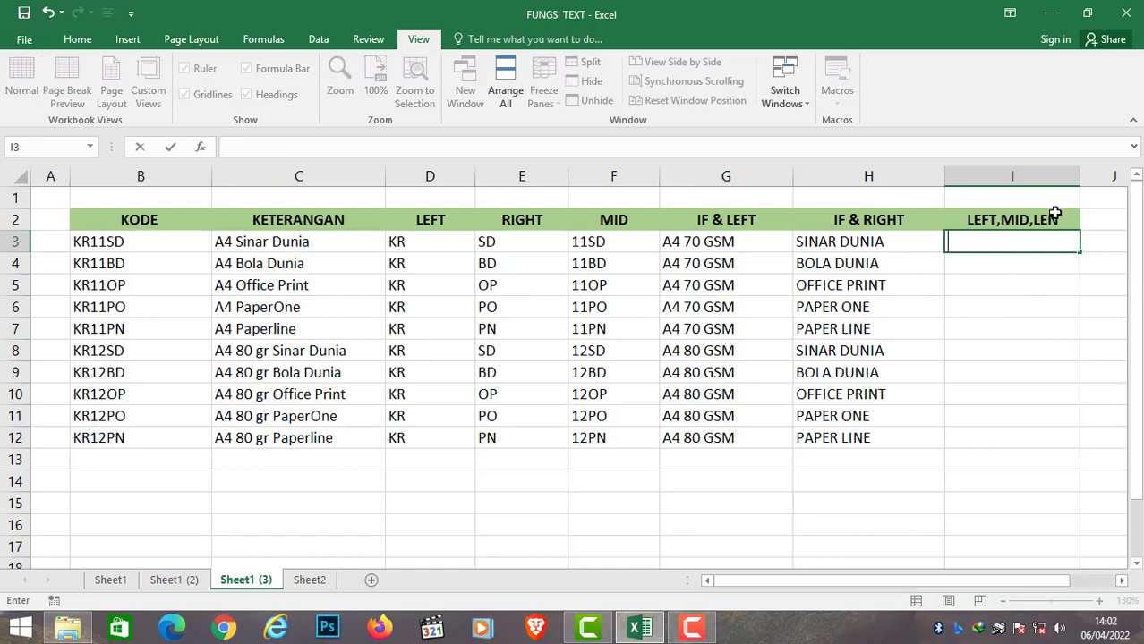
{"action": "type", "text": "=LEN("}
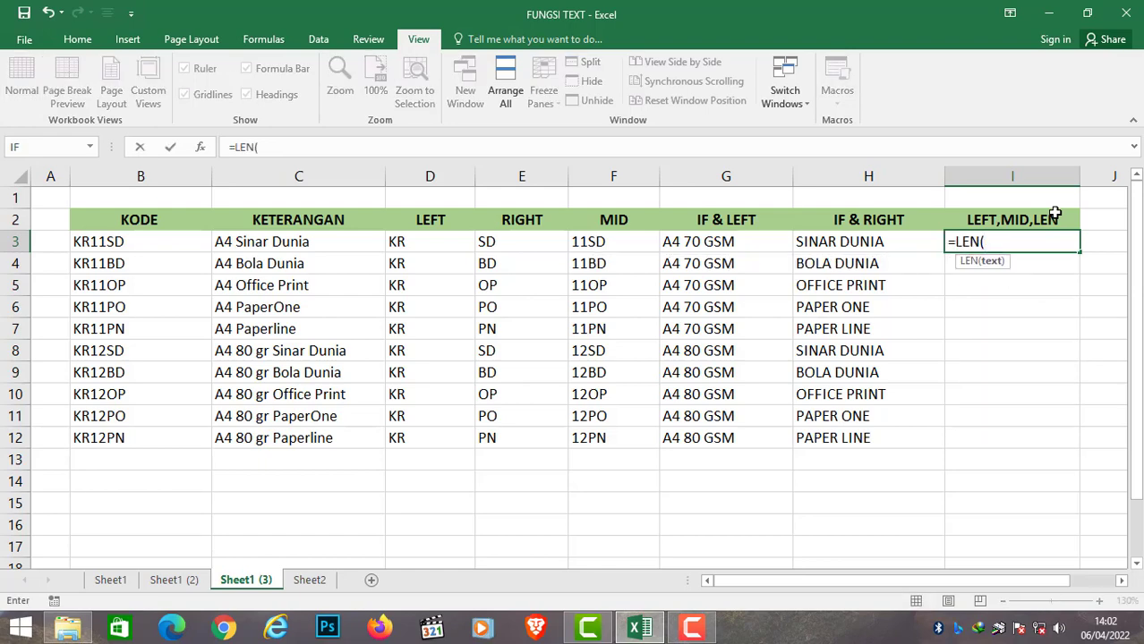
{"action": "left_click", "coordinate": [135, 242]}
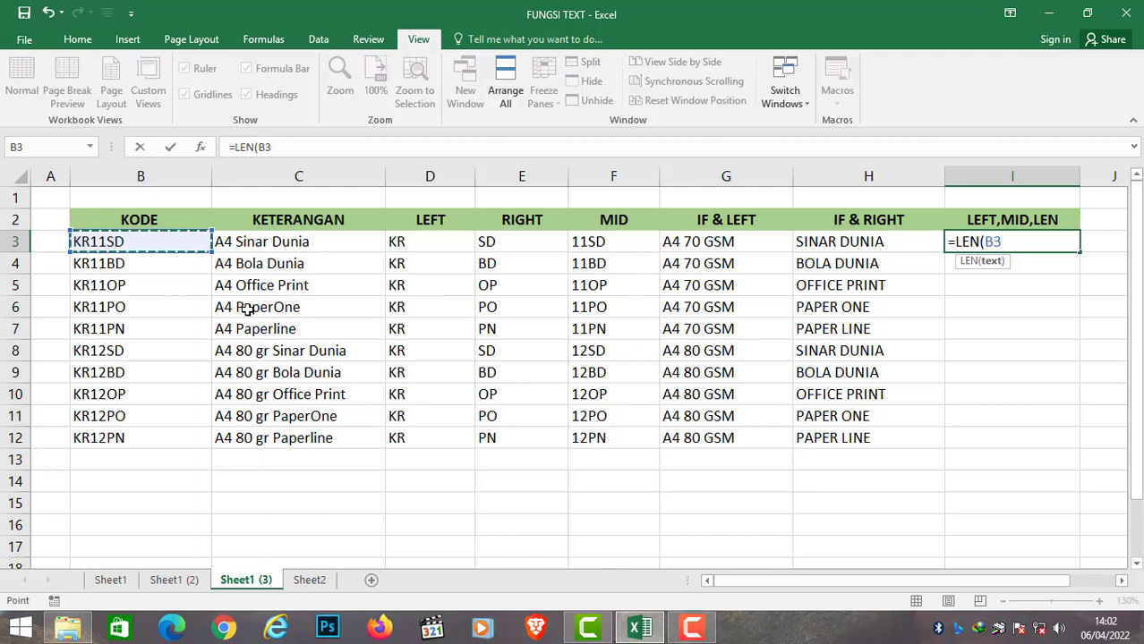
{"action": "key", "text": "Return"}
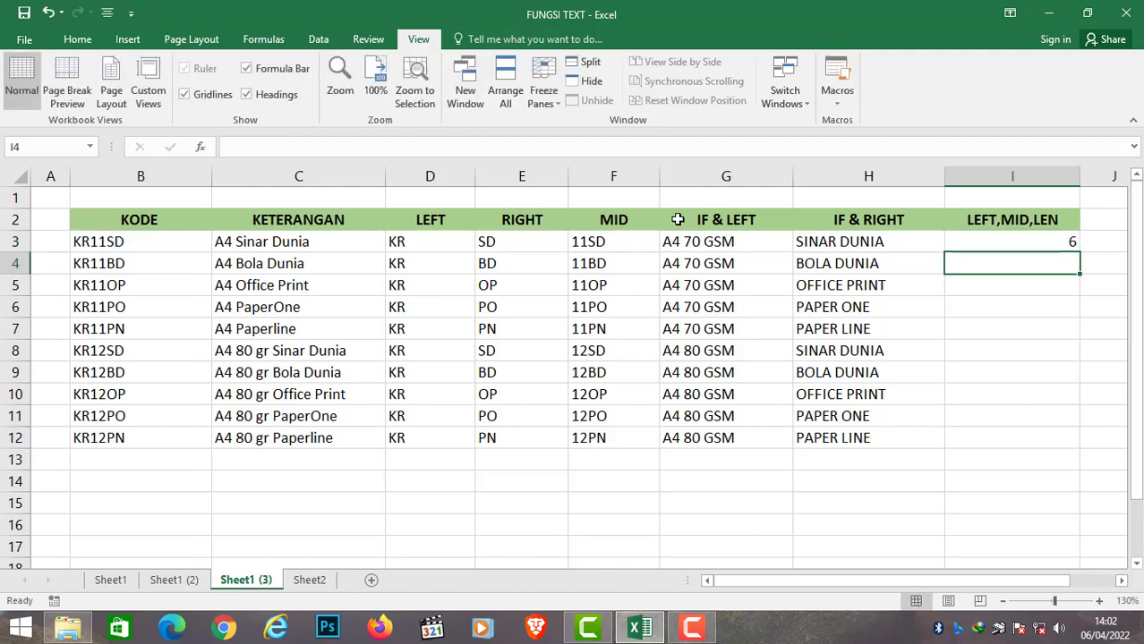
Clear I3, abandon a half-typed =LEFT(B3 formula, and pick C3 for Freeze Panes.
{"action": "left_click", "coordinate": [1054, 255]}
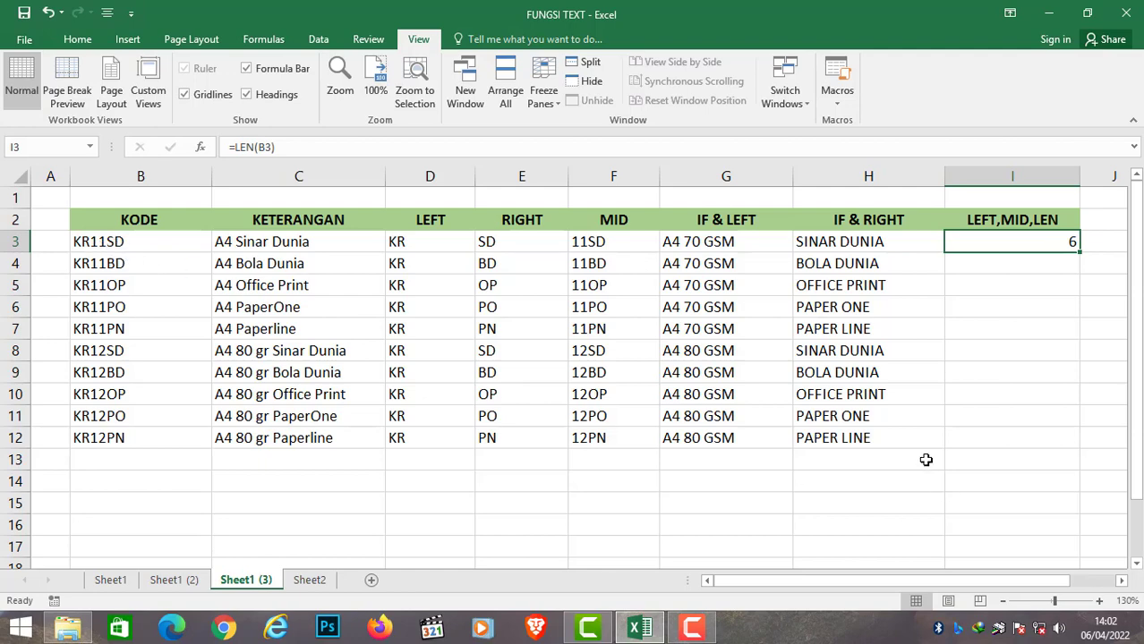
{"action": "key", "text": "Delete"}
{"action": "type", "text": "="}
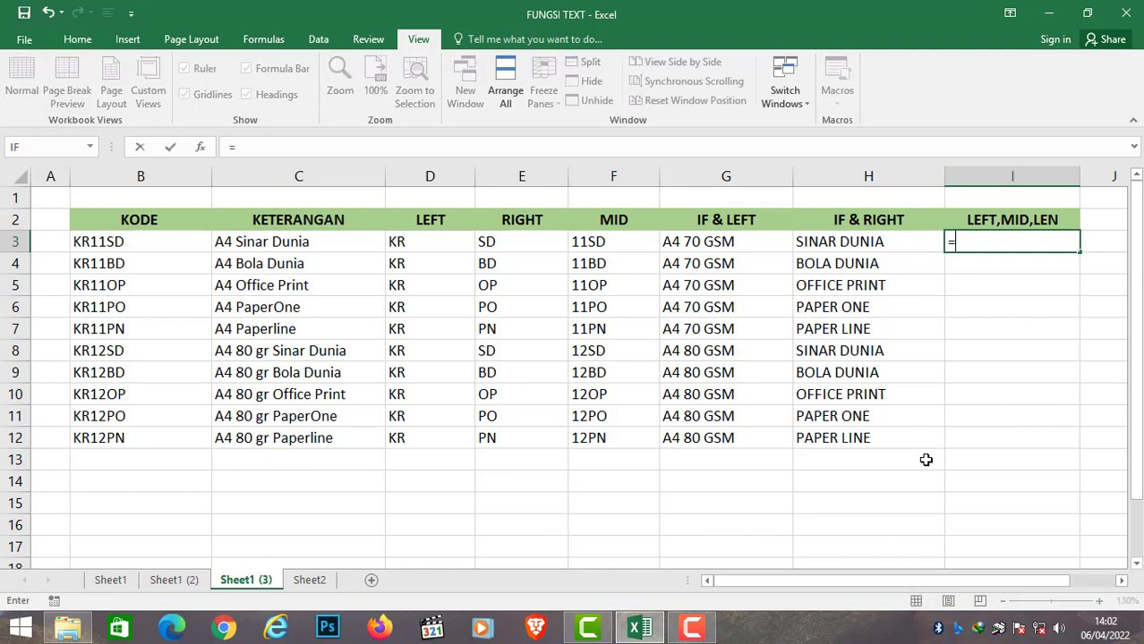
{"action": "type", "text": "LF"}
{"action": "key", "text": "BackSpace"}
{"action": "key", "text": "BackSpace"}
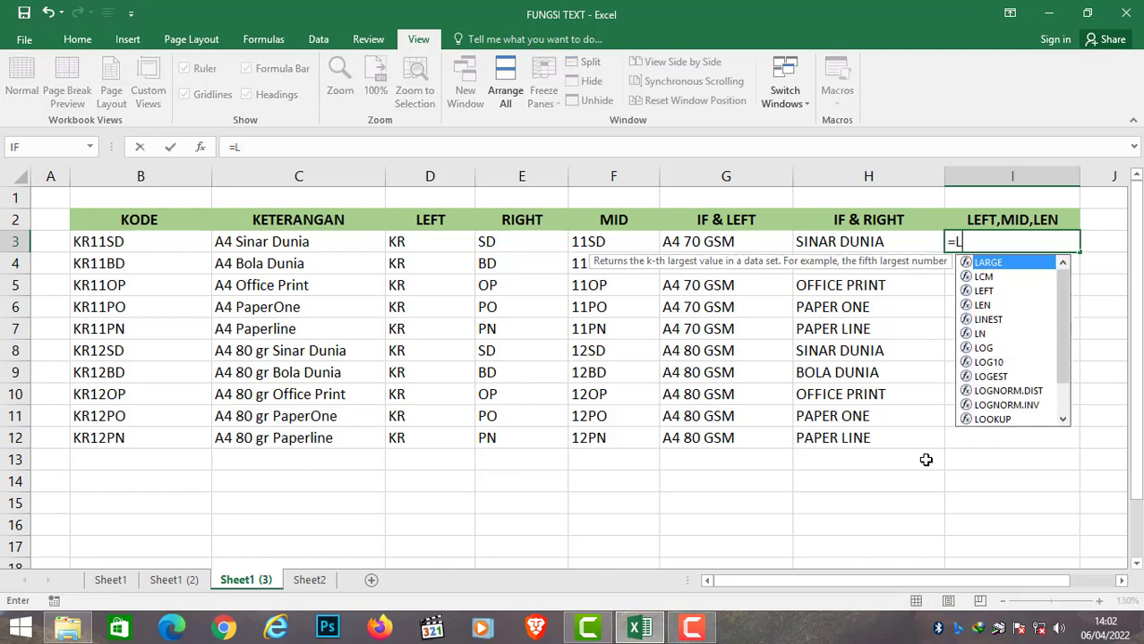
{"action": "type", "text": "EFT("}
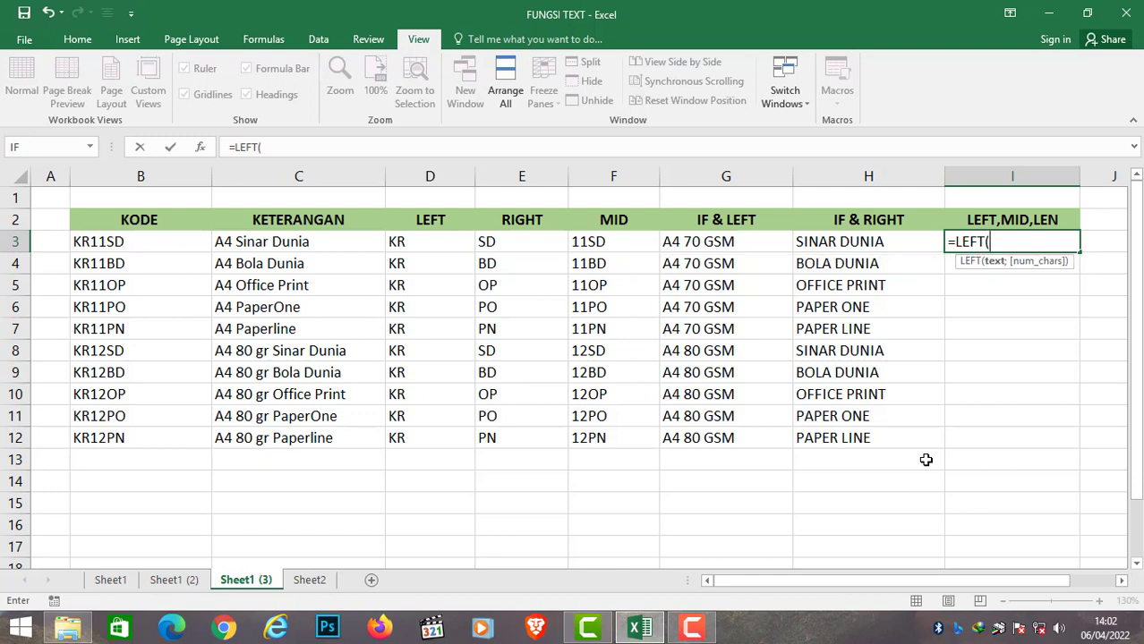
{"action": "left_click", "coordinate": [79, 243]}
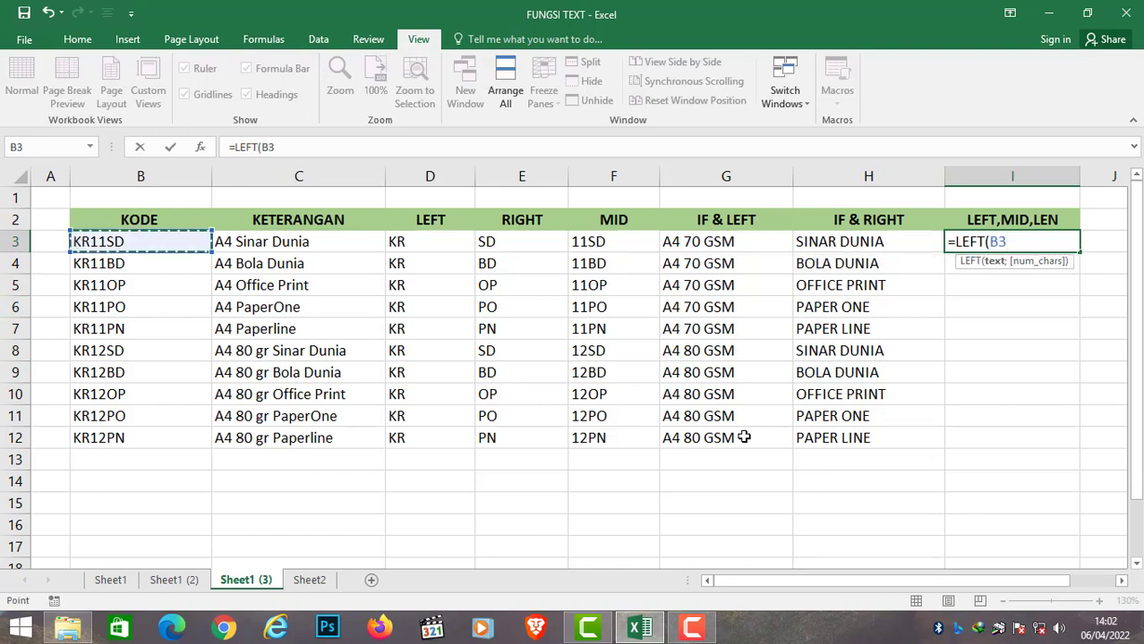
{"action": "key", "text": "Escape"}
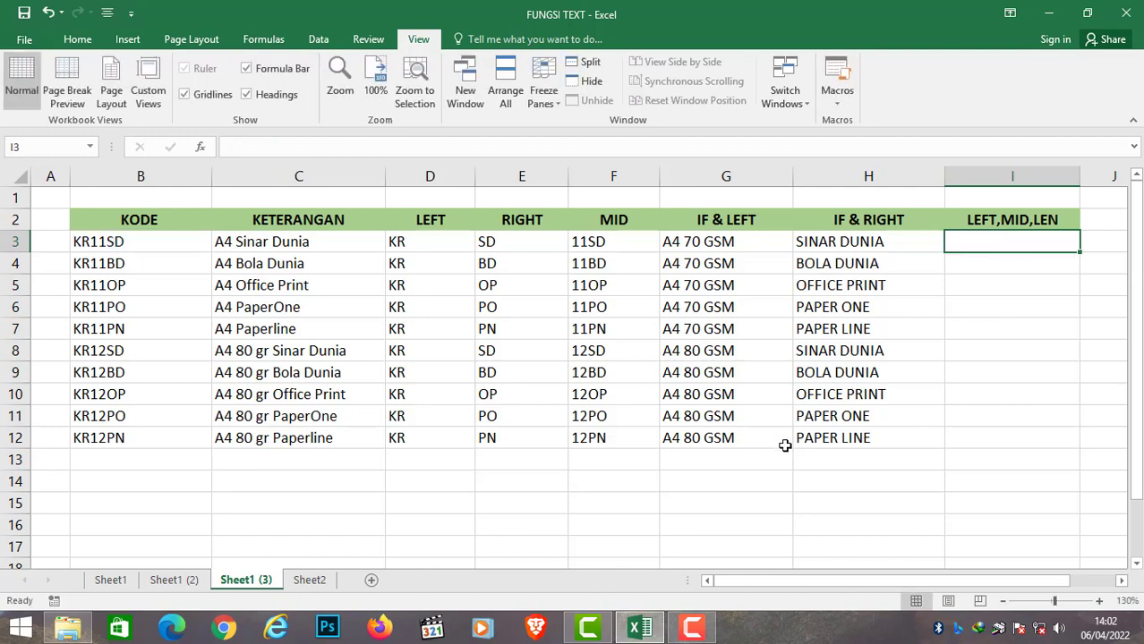
{"action": "left_click", "coordinate": [271, 248]}
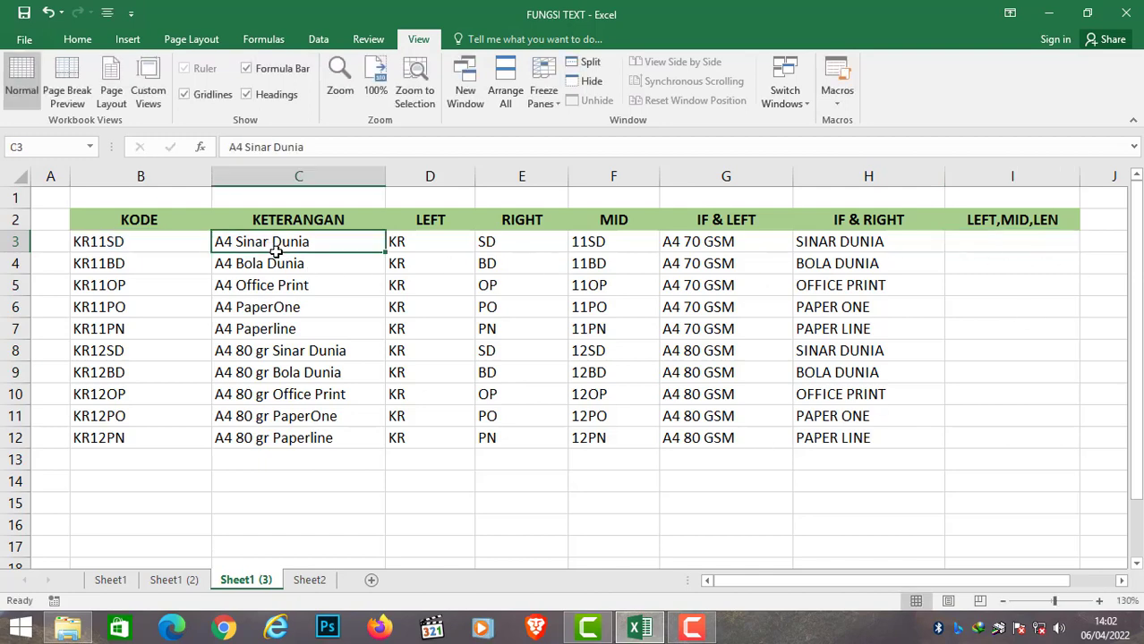
{"action": "left_click", "coordinate": [552, 107]}
Freeze panes at C3 and scroll right until column I sits beside KODE.
{"action": "left_click", "coordinate": [618, 127]}
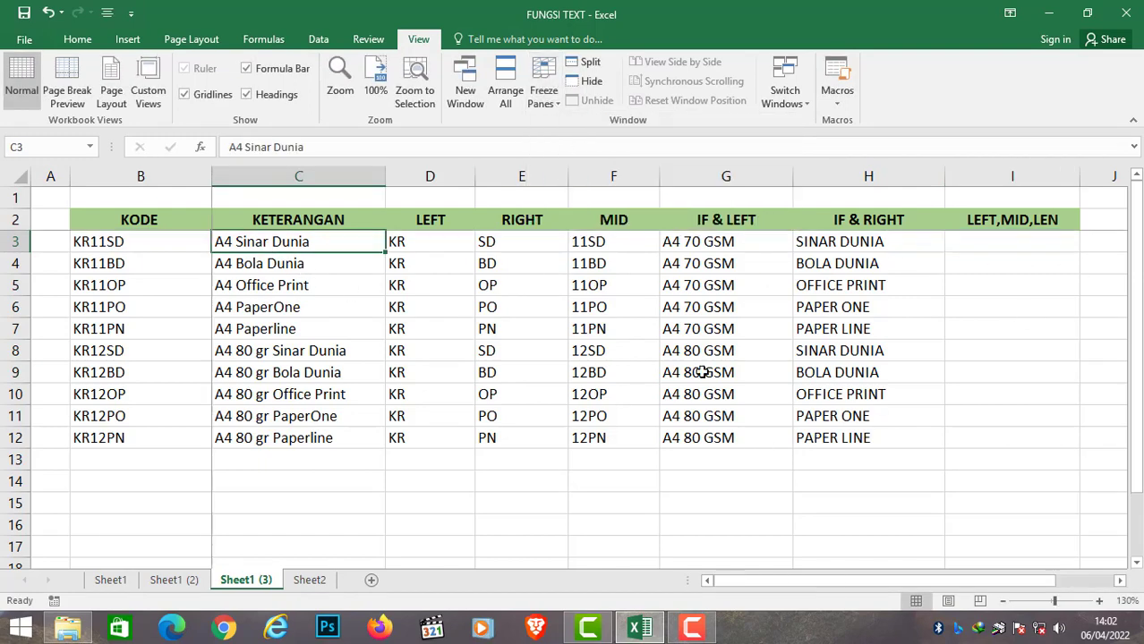
{"action": "left_click", "coordinate": [1119, 580]}
{"action": "left_click", "coordinate": [1118, 580]}
{"action": "left_click", "coordinate": [1119, 580]}
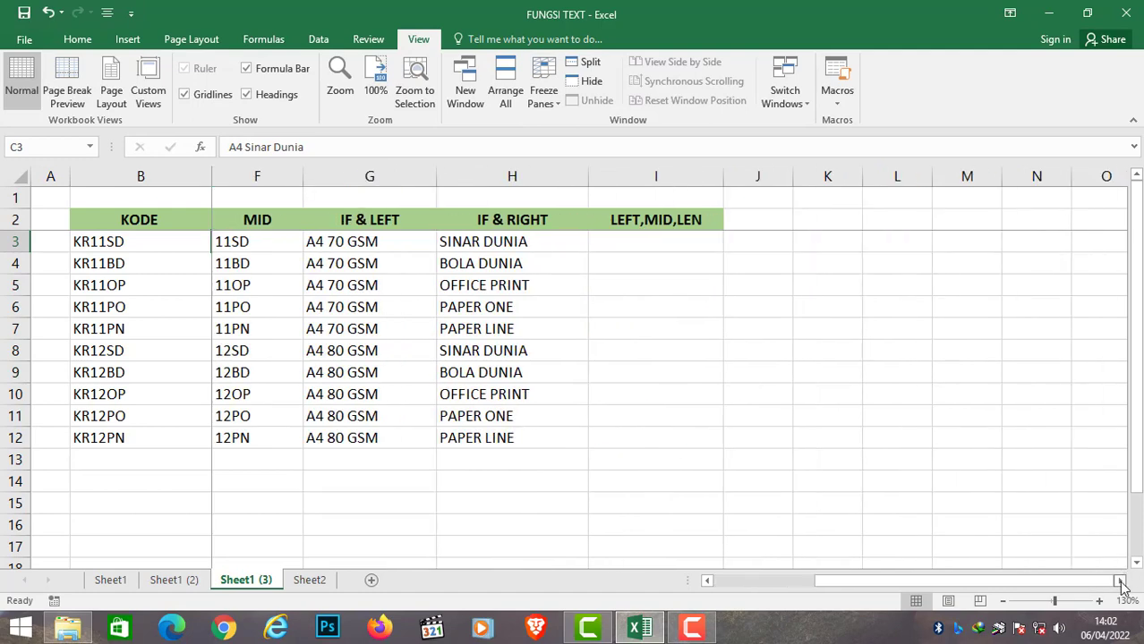
{"action": "left_click", "coordinate": [1118, 580]}
{"action": "left_click", "coordinate": [1119, 580]}
{"action": "left_click", "coordinate": [1119, 580]}
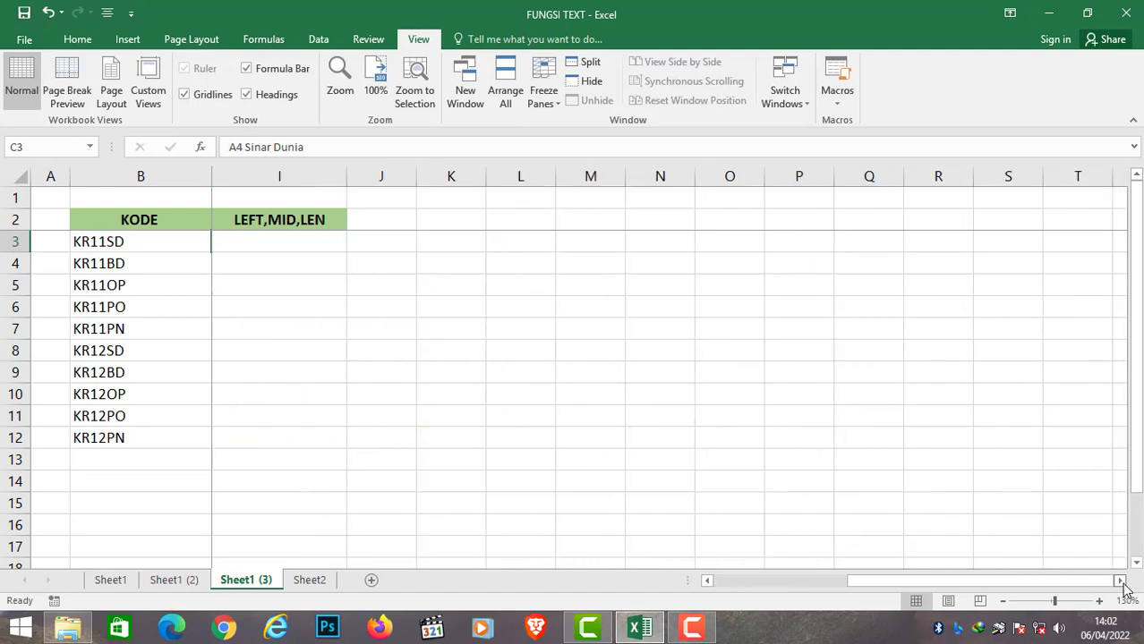
{"action": "left_click", "coordinate": [274, 247]}
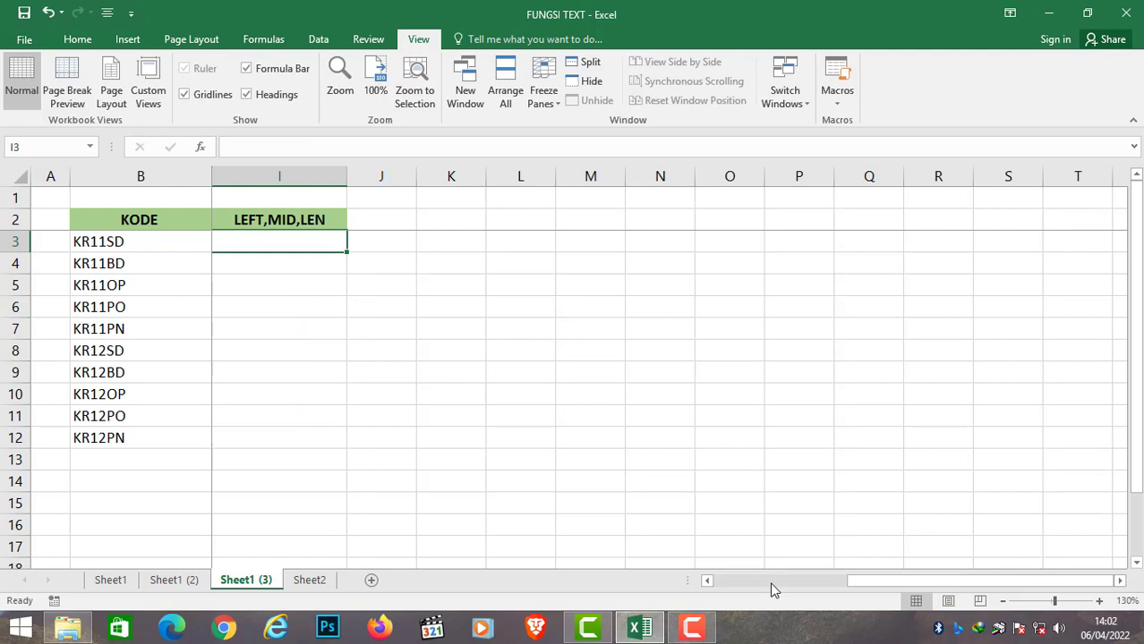
{"action": "left_click_drag", "start_coordinate": [891, 586], "coordinate": [874, 588]}
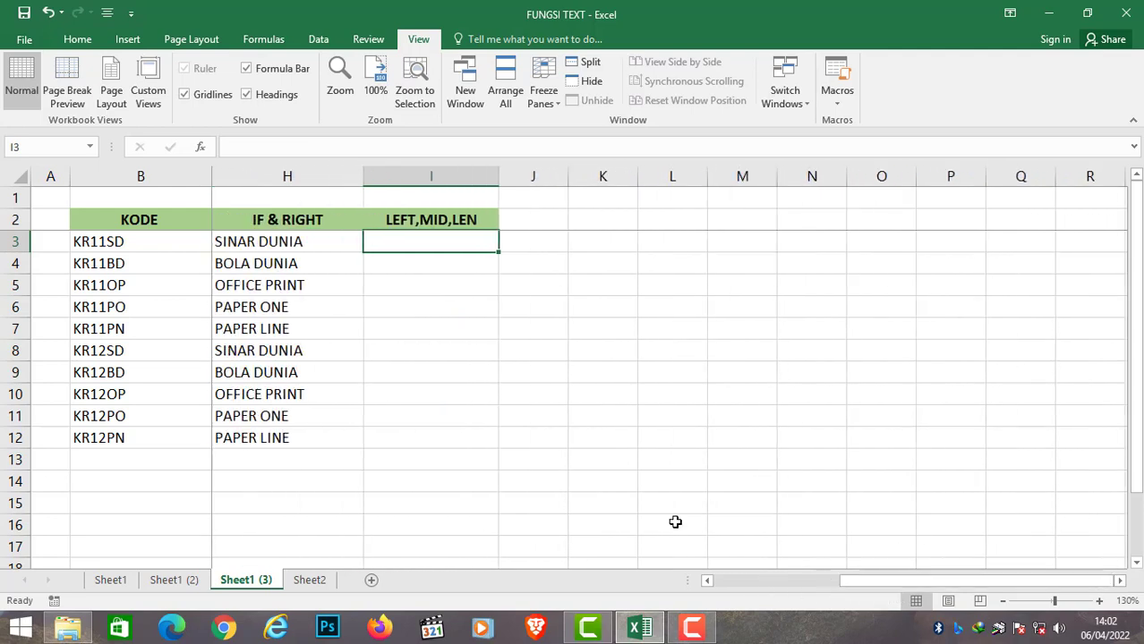
{"action": "left_click", "coordinate": [1118, 580]}
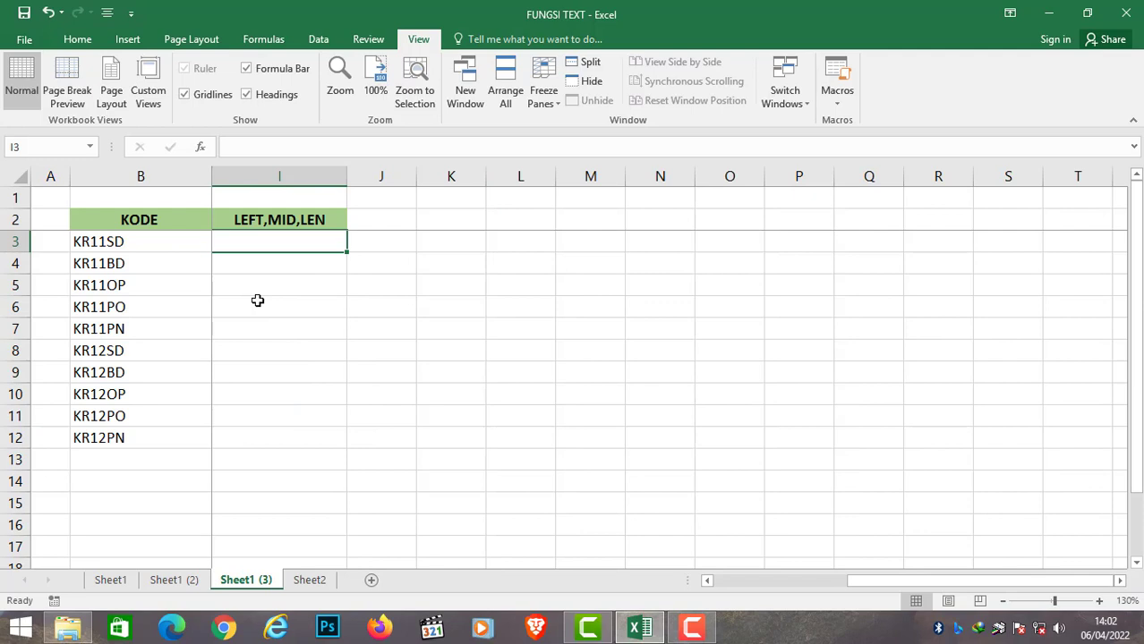
Build =LEFT(B3;4)&"-"&MID(B3;5;LEN(B3)) in I3 to hyphenate the code after four characters.
{"action": "type", "text": "=LEFt"}
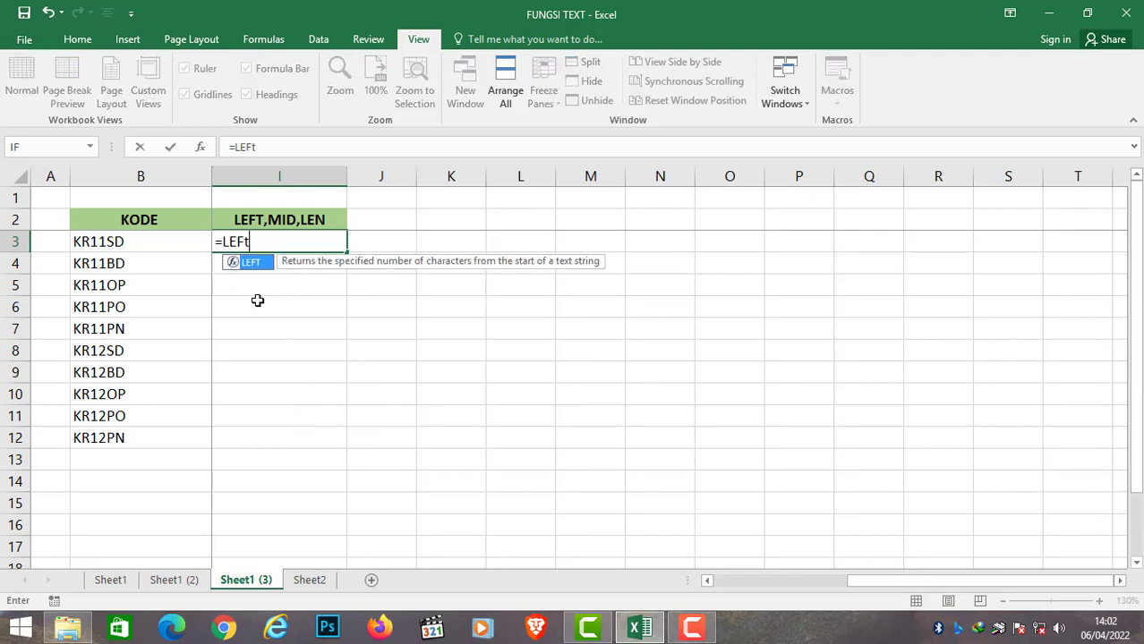
{"action": "type", "text": "("}
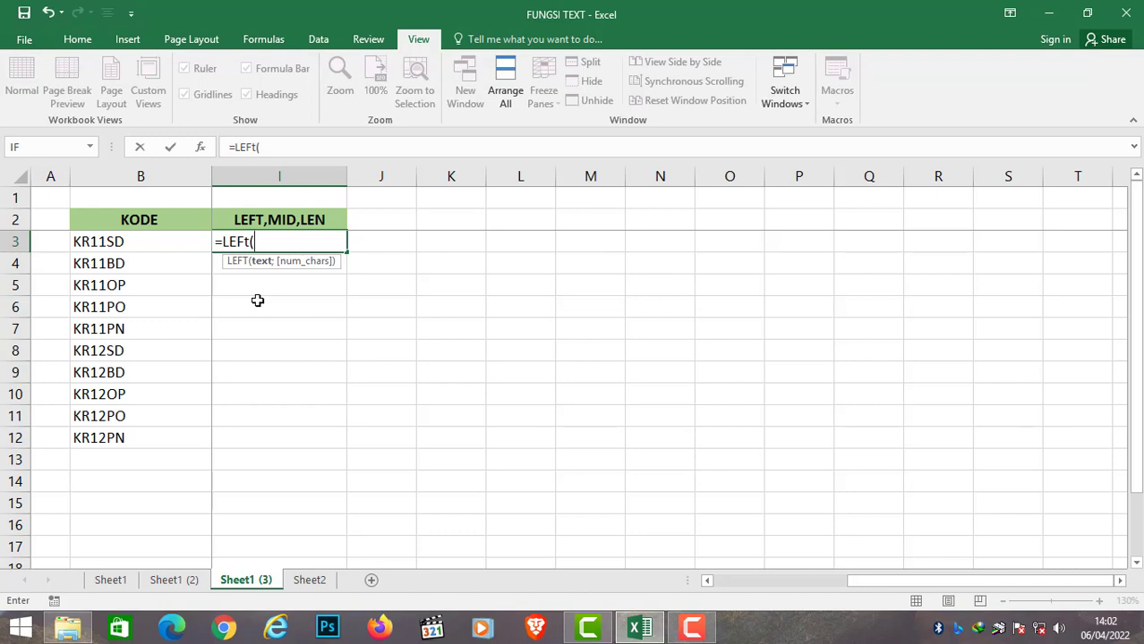
{"action": "left_click", "coordinate": [125, 243]}
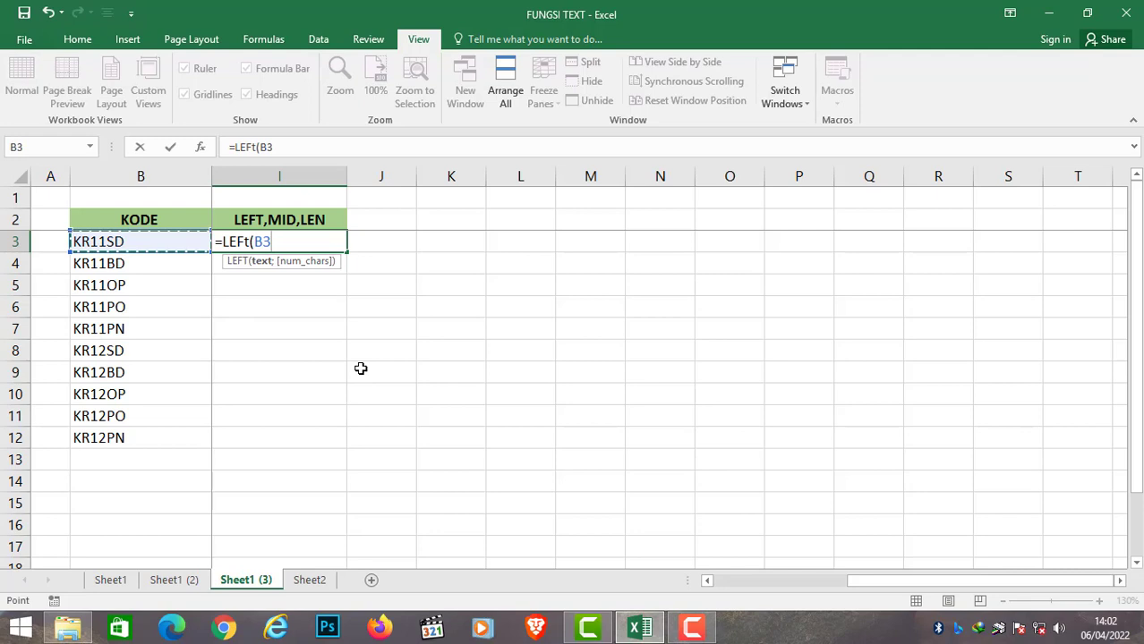
{"action": "type", "text": ";4)"}
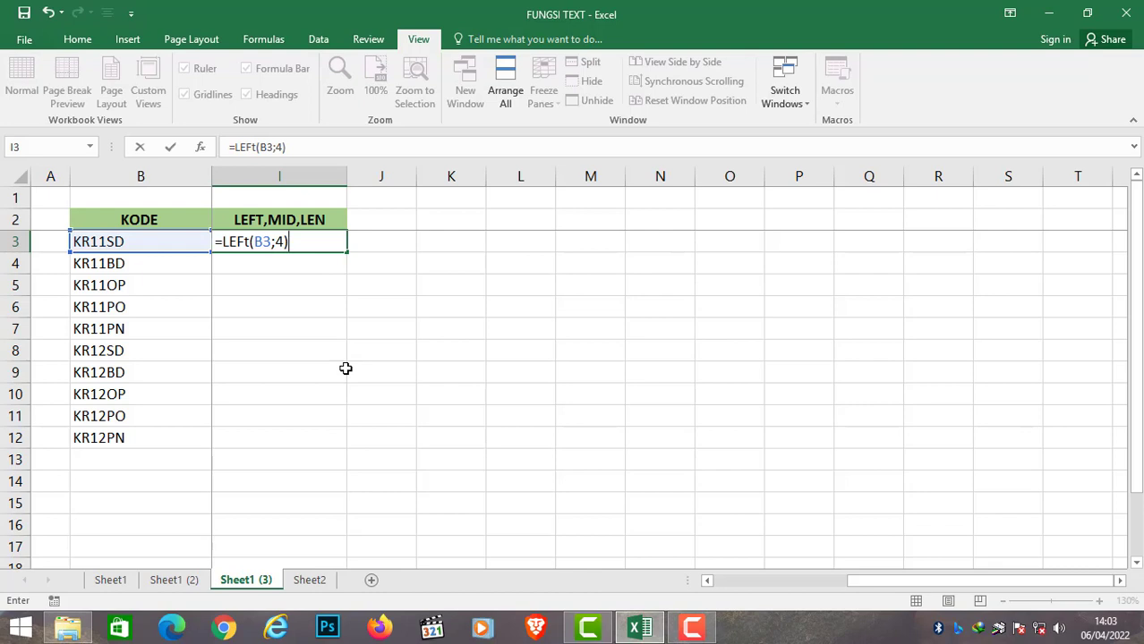
{"action": "type", "text": "&\"-"}
{"action": "type", "text": "&"}
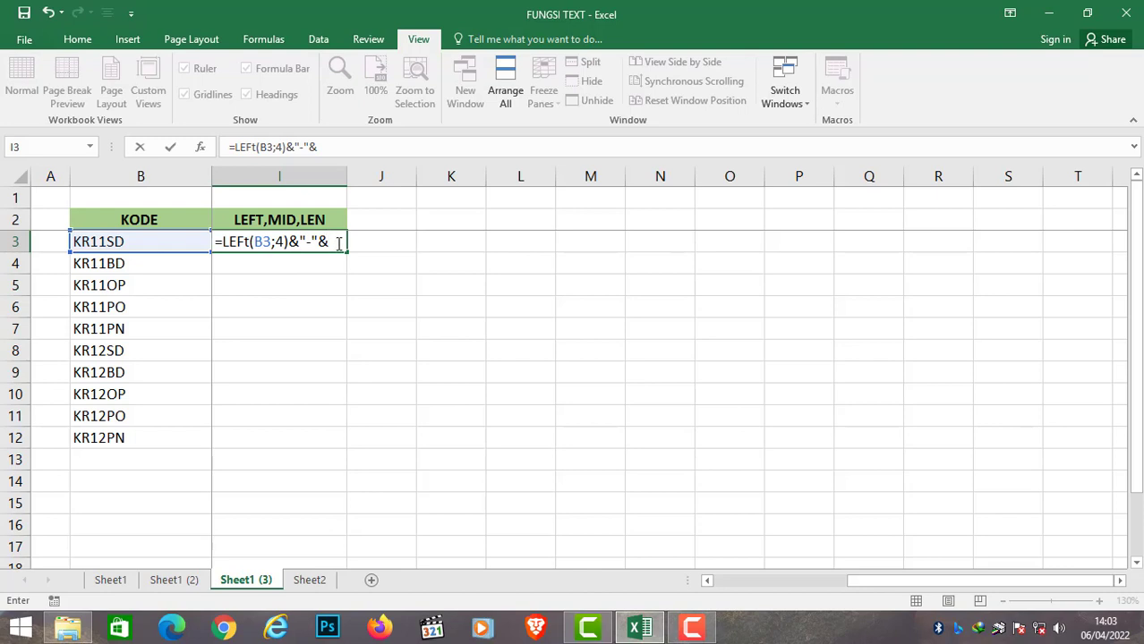
{"action": "type", "text": "MID"}
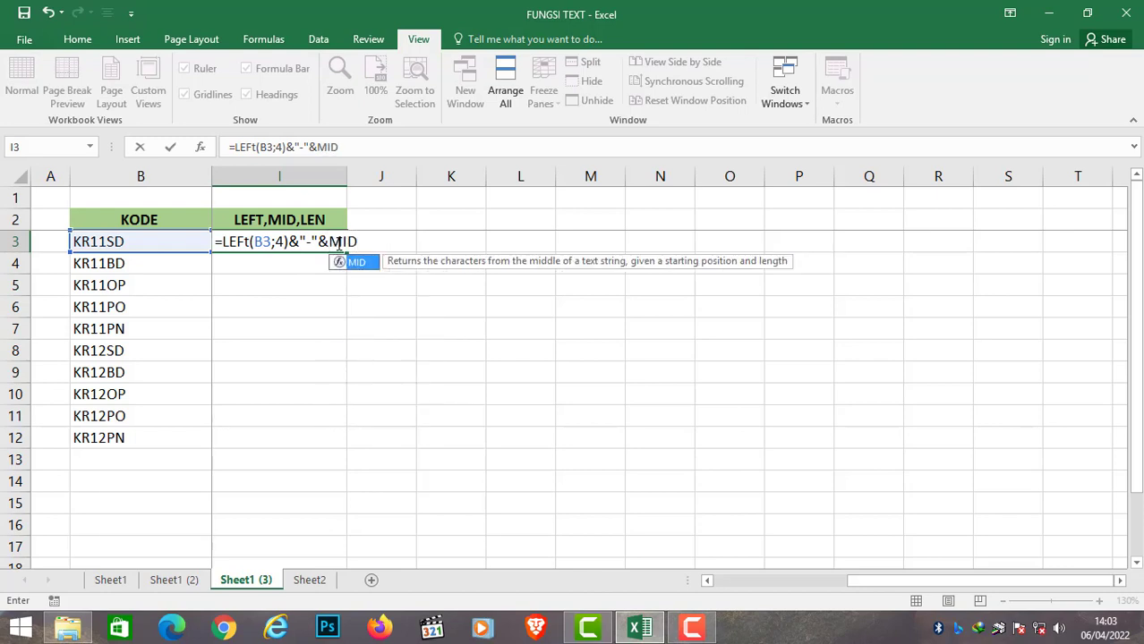
{"action": "type", "text": "("}
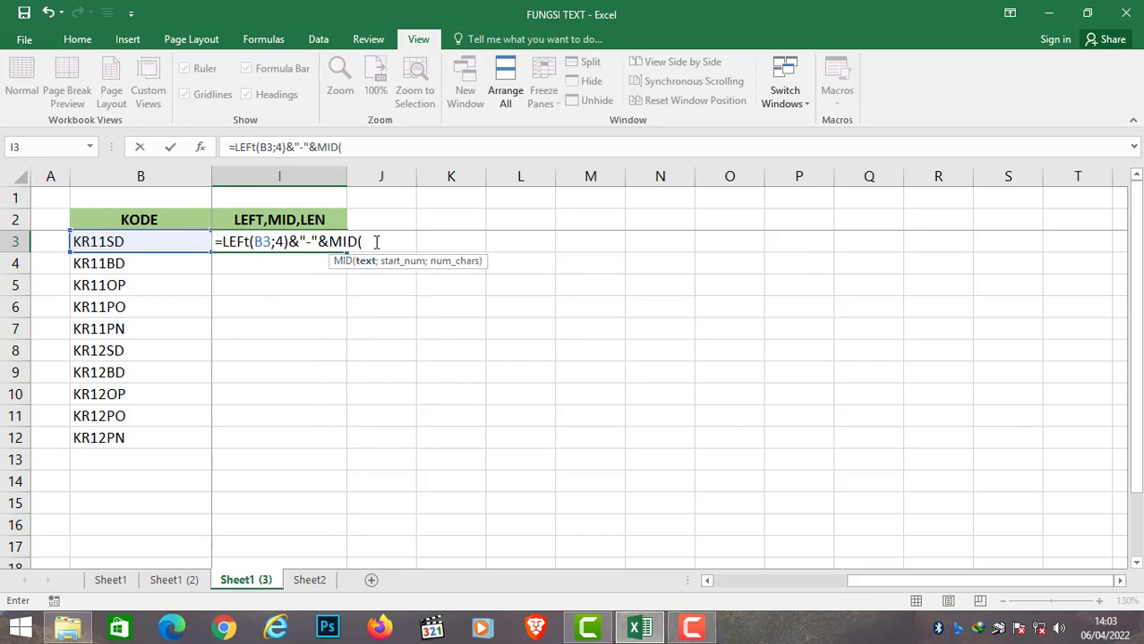
{"action": "left_click", "coordinate": [123, 245]}
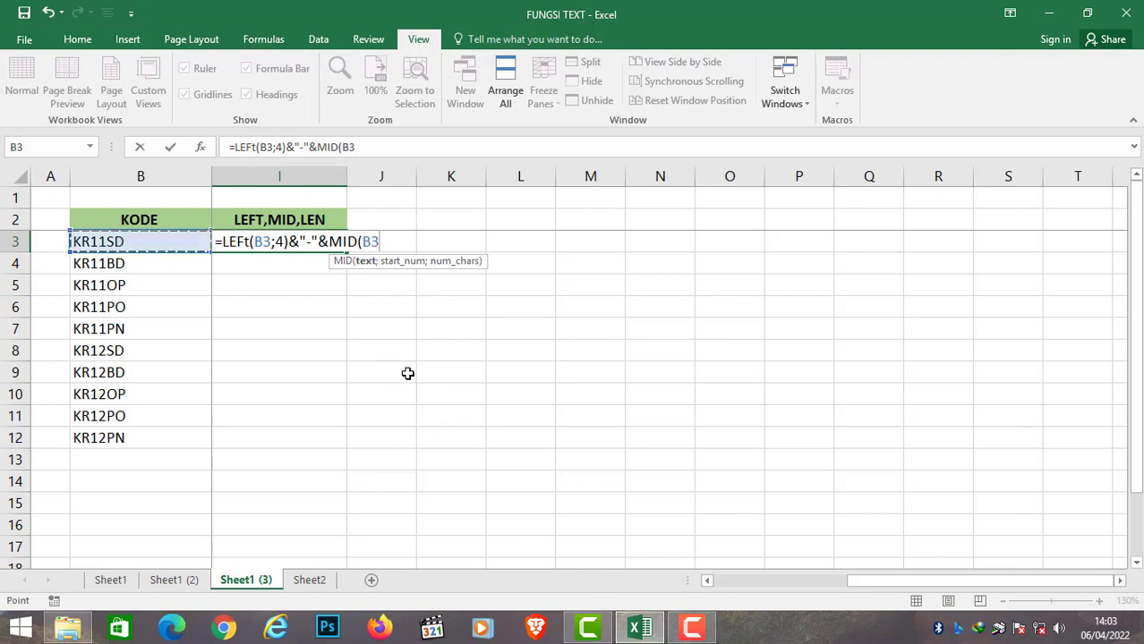
{"action": "type", "text": ";"}
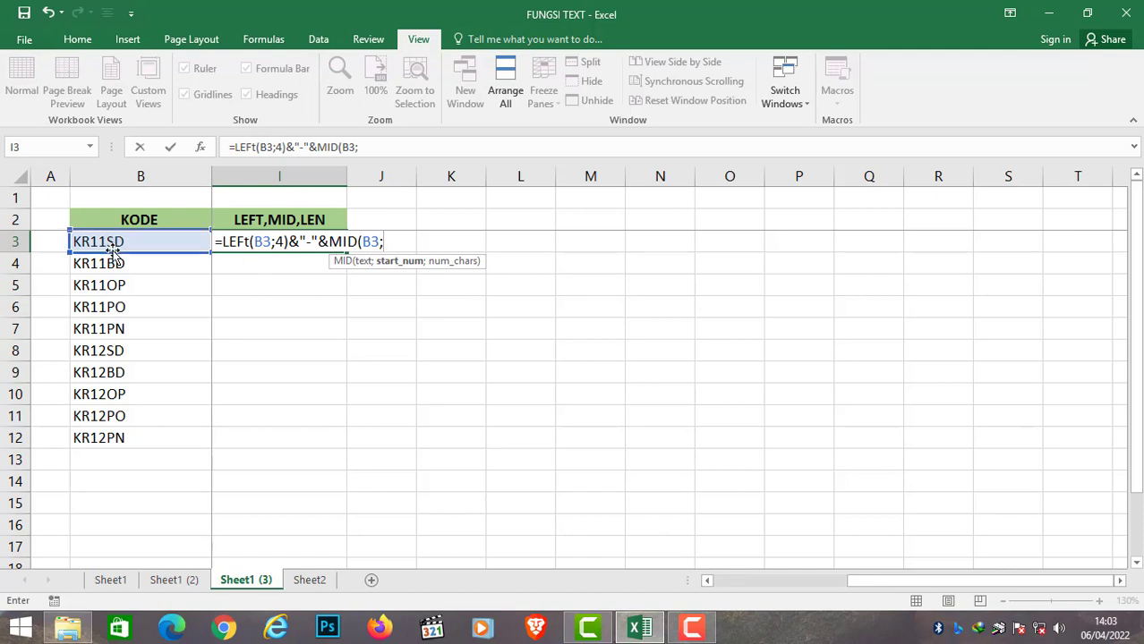
{"action": "type", "text": "5"}
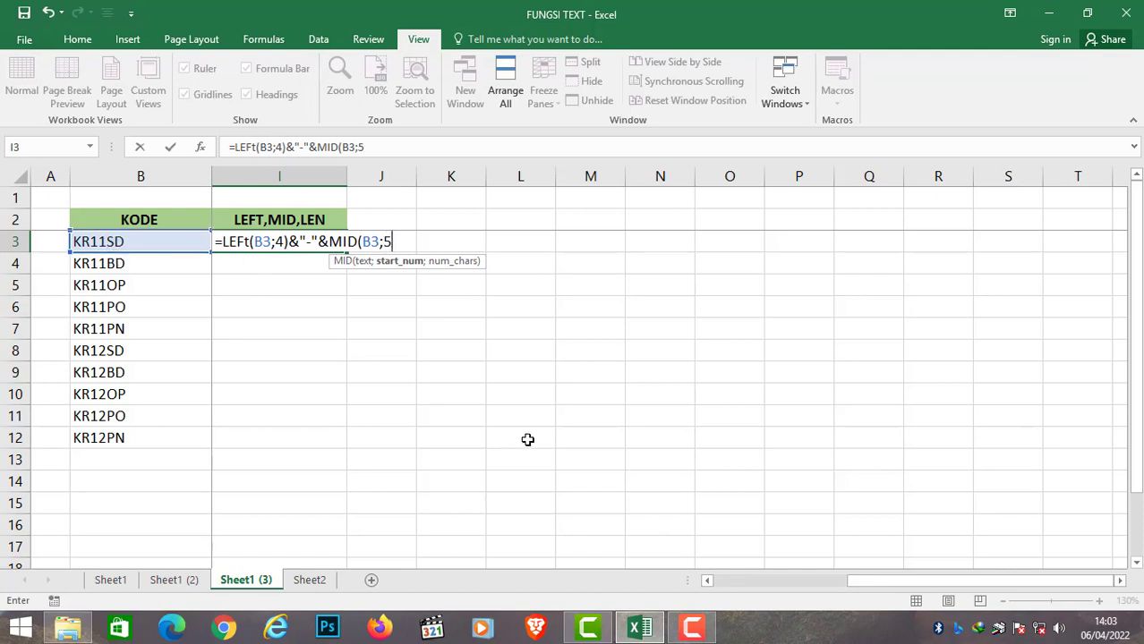
{"action": "type", "text": ";"}
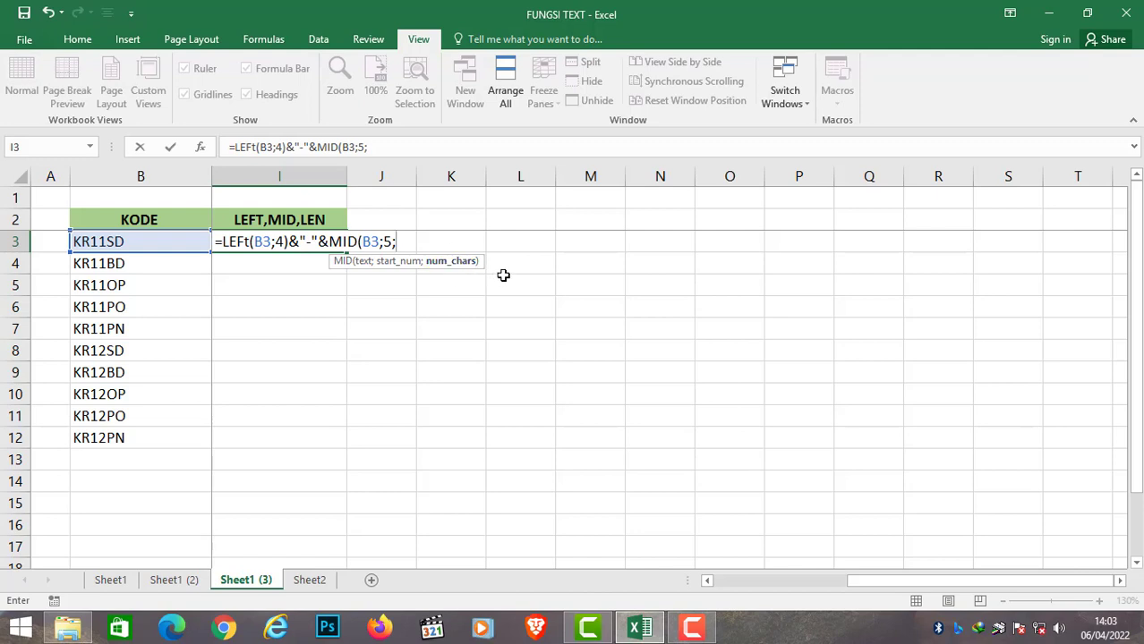
{"action": "type", "text": "LEN("}
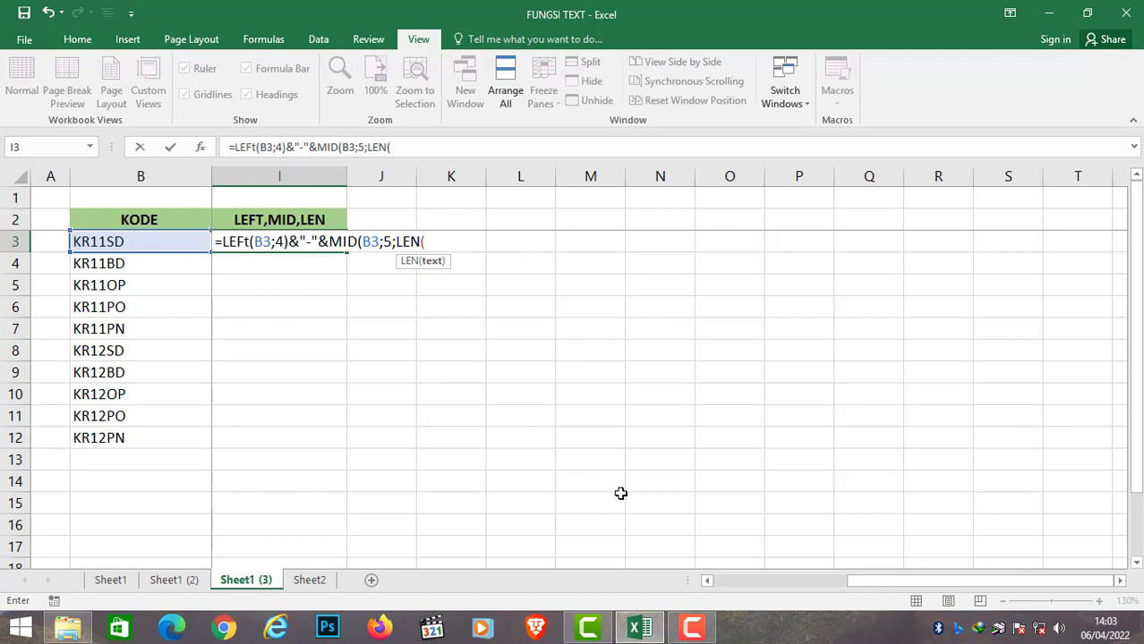
{"action": "left_click", "coordinate": [148, 240]}
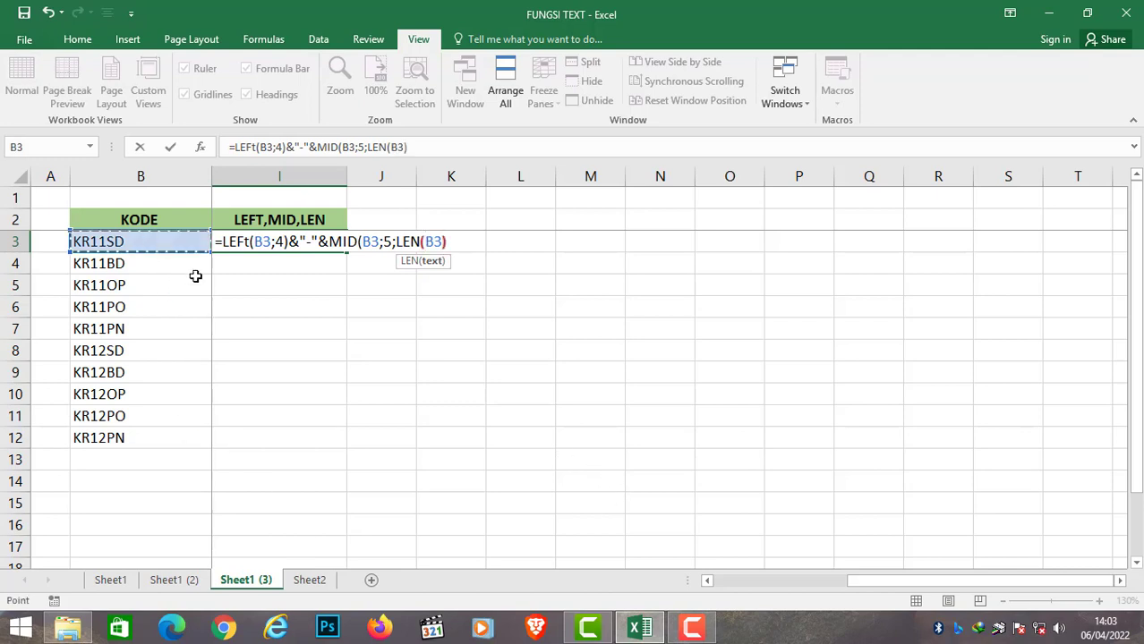
{"action": "type", "text": ")"}
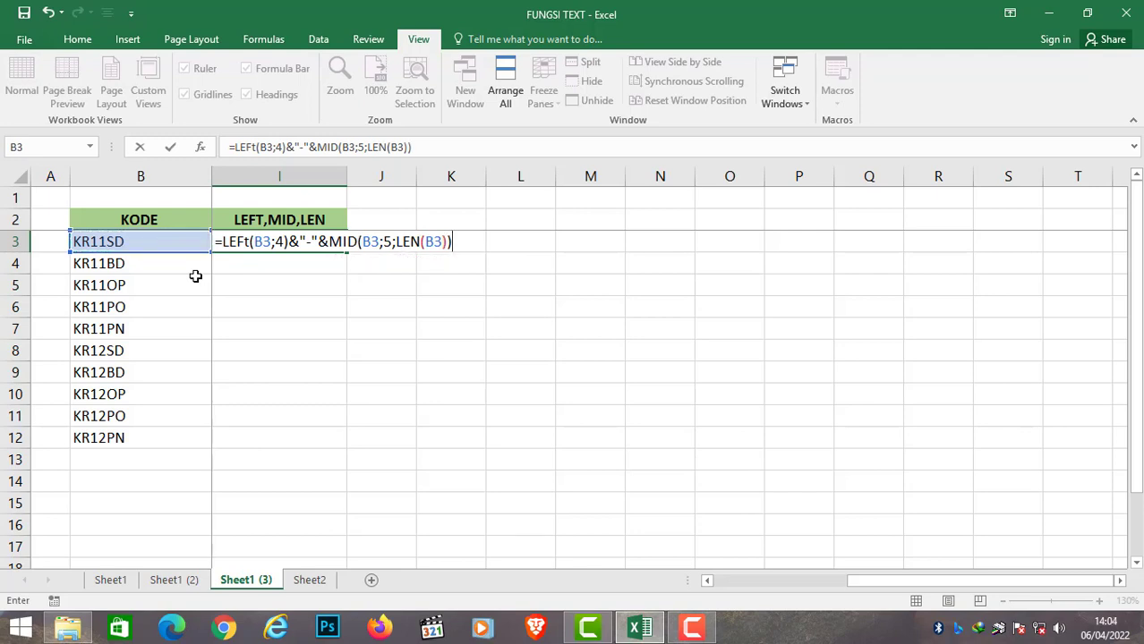
Commit the I3 formula and fill it to I12, giving KR11-SD through KR12-PN.
{"action": "key", "text": "Return"}
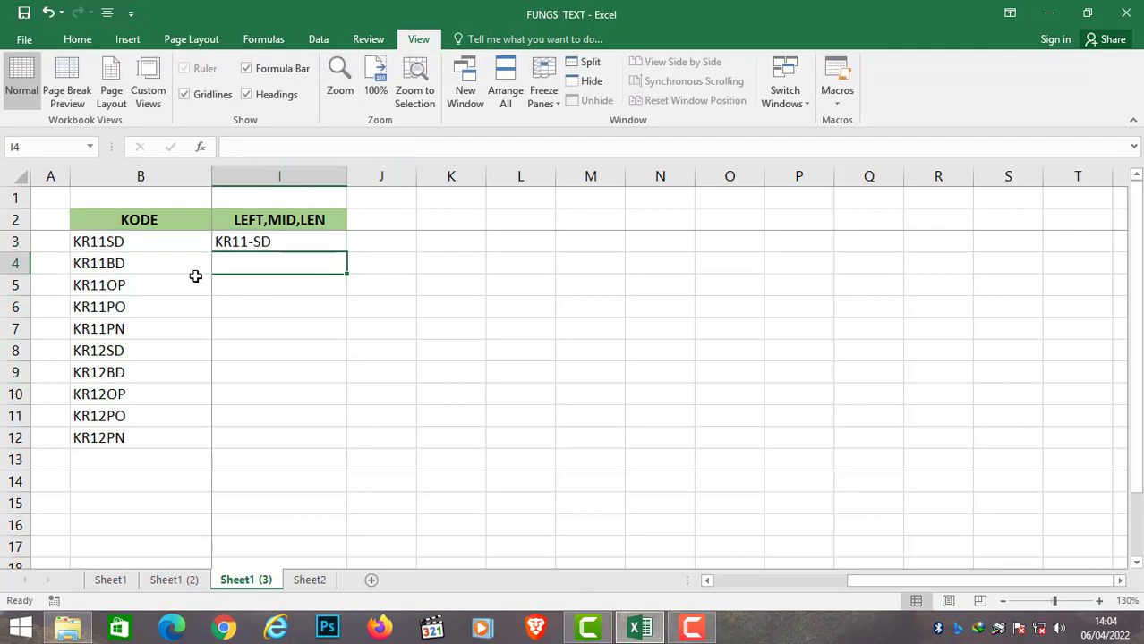
{"action": "key", "text": "Up"}
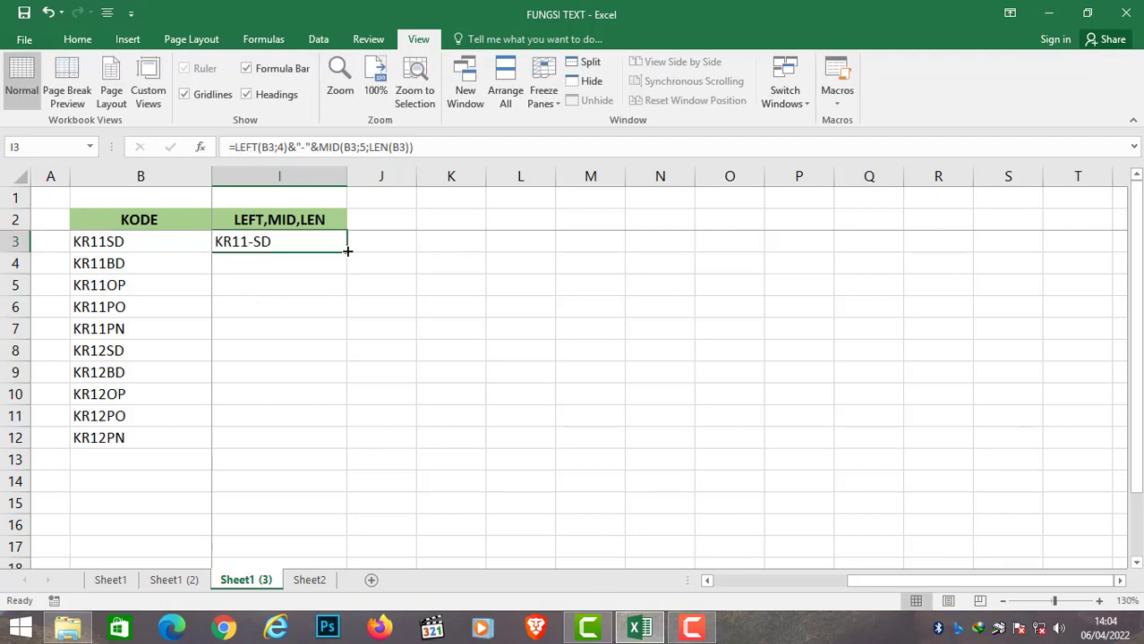
{"action": "mouse_move", "coordinate": [346, 251]}
{"action": "left_mouse_down"}
{"action": "mouse_move", "coordinate": [339, 443]}
{"action": "mouse_move", "coordinate": [327, 439]}
{"action": "left_mouse_up"}
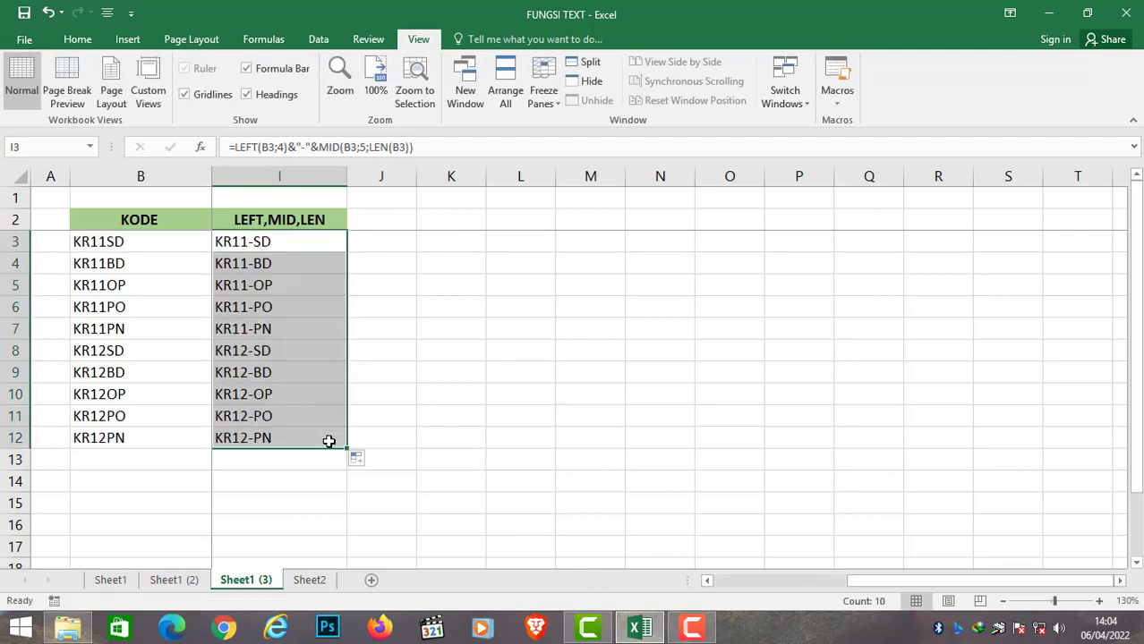
{"action": "left_click", "coordinate": [256, 245]}
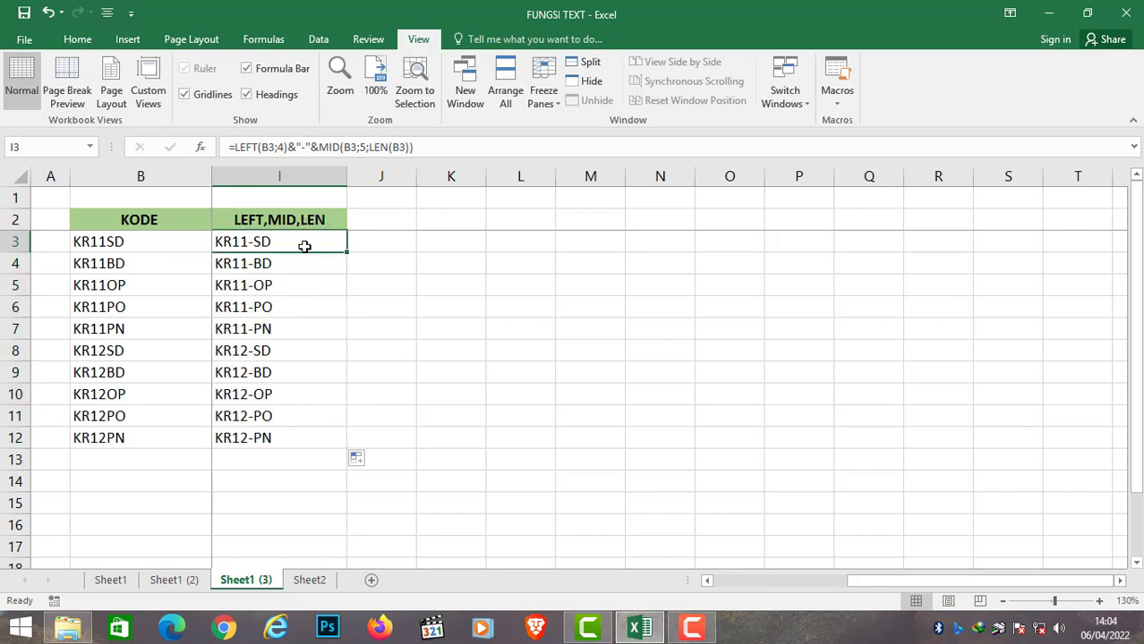
{"action": "mouse_move", "coordinate": [869, 581]}
{"action": "left_mouse_down"}
{"action": "mouse_move", "coordinate": [810, 604]}
{"action": "mouse_move", "coordinate": [779, 597]}
{"action": "left_mouse_up"}
{"action": "left_click", "coordinate": [443, 246]}
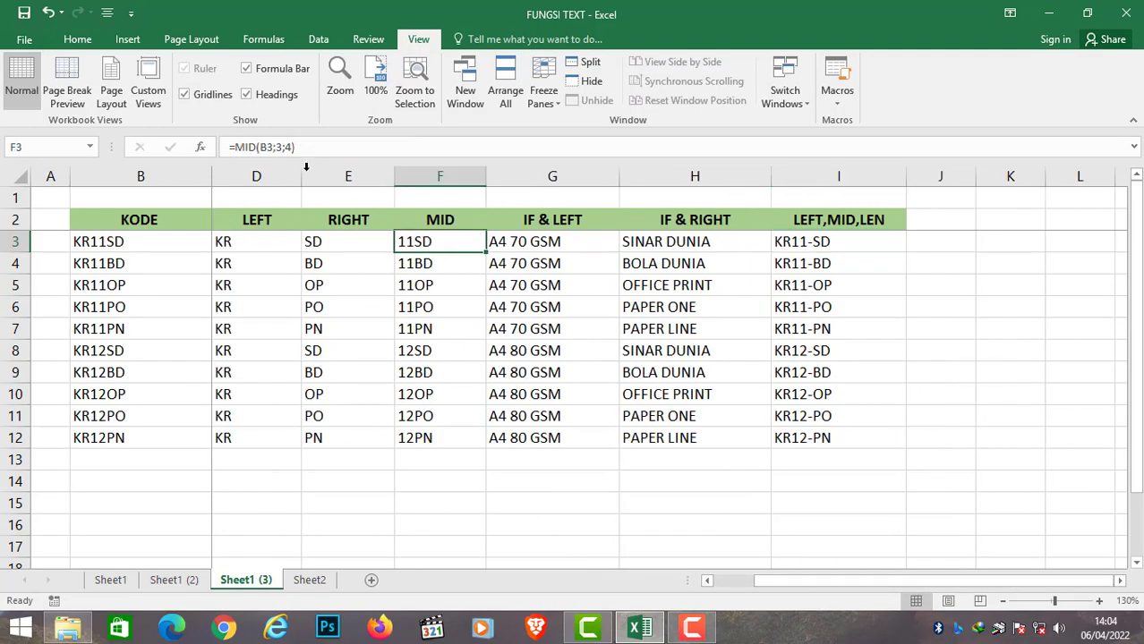
{"action": "double_click", "coordinate": [287, 147]}
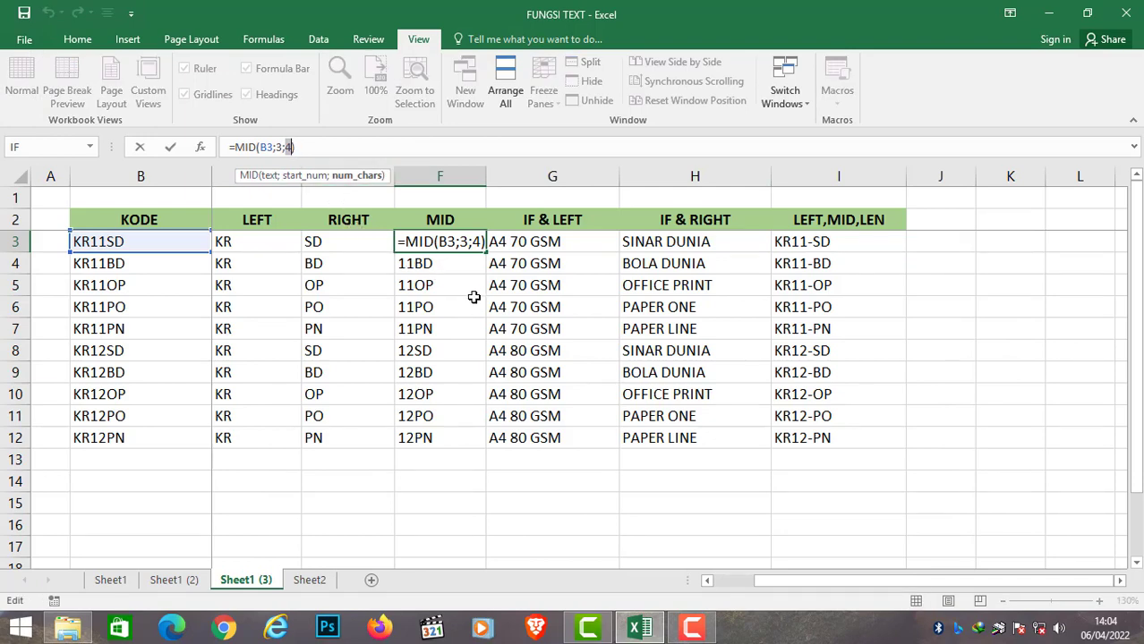
{"action": "key", "text": "Escape"}
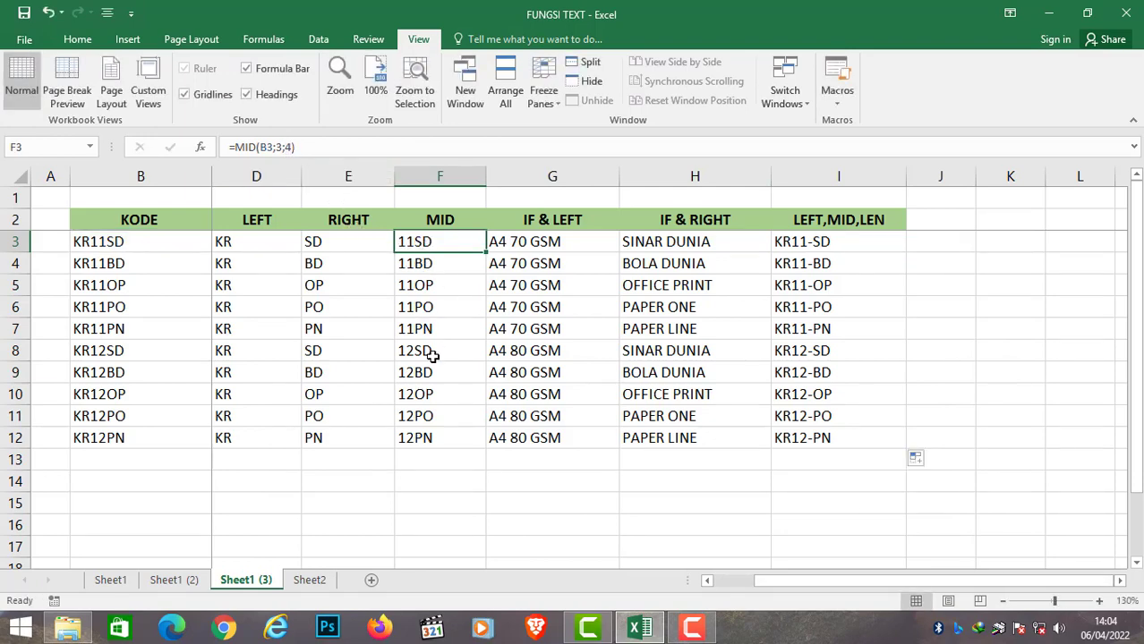
{"action": "left_click", "coordinate": [806, 243]}
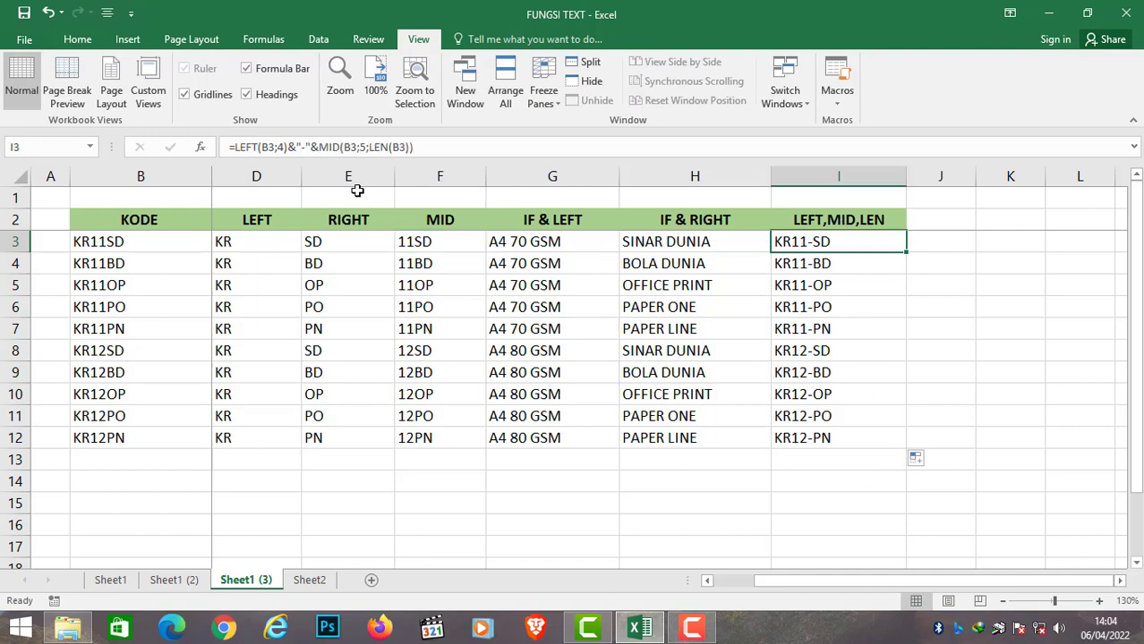
{"action": "left_click", "coordinate": [379, 148]}
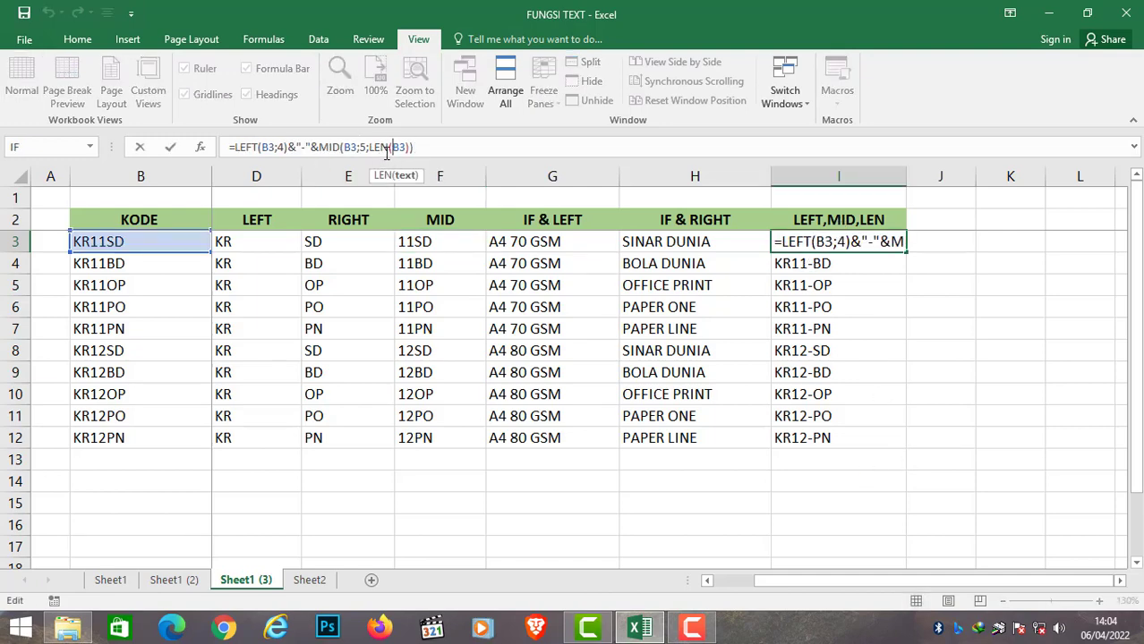
{"action": "left_click_drag", "start_coordinate": [370, 148], "coordinate": [405, 150]}
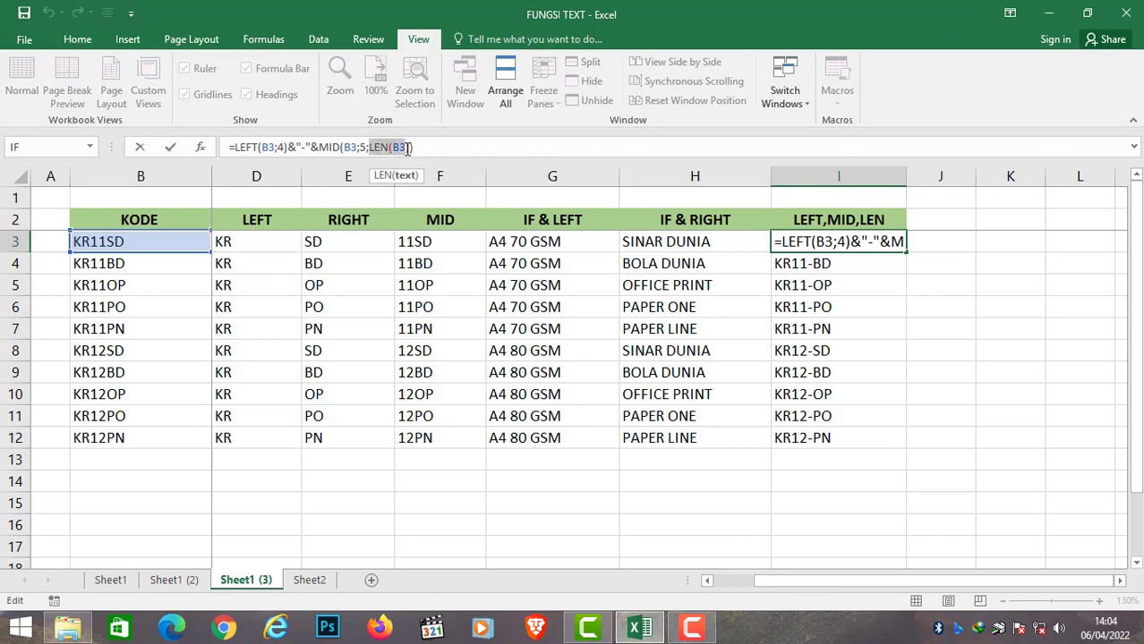
{"action": "type", "text": ")"}
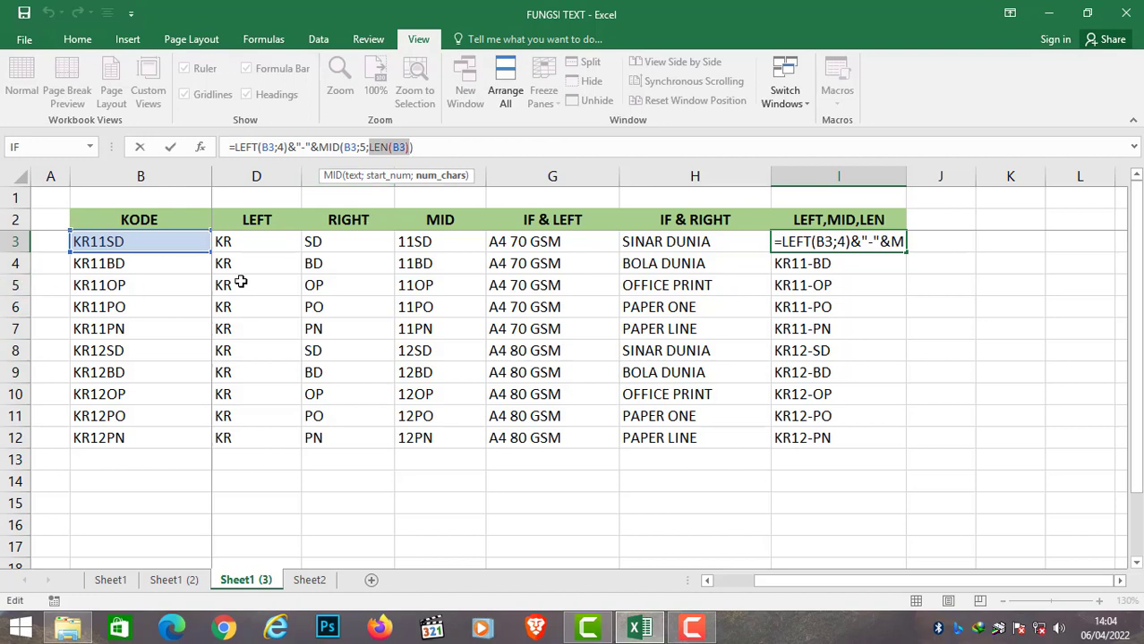
{"action": "key", "text": "ctrl+Return"}
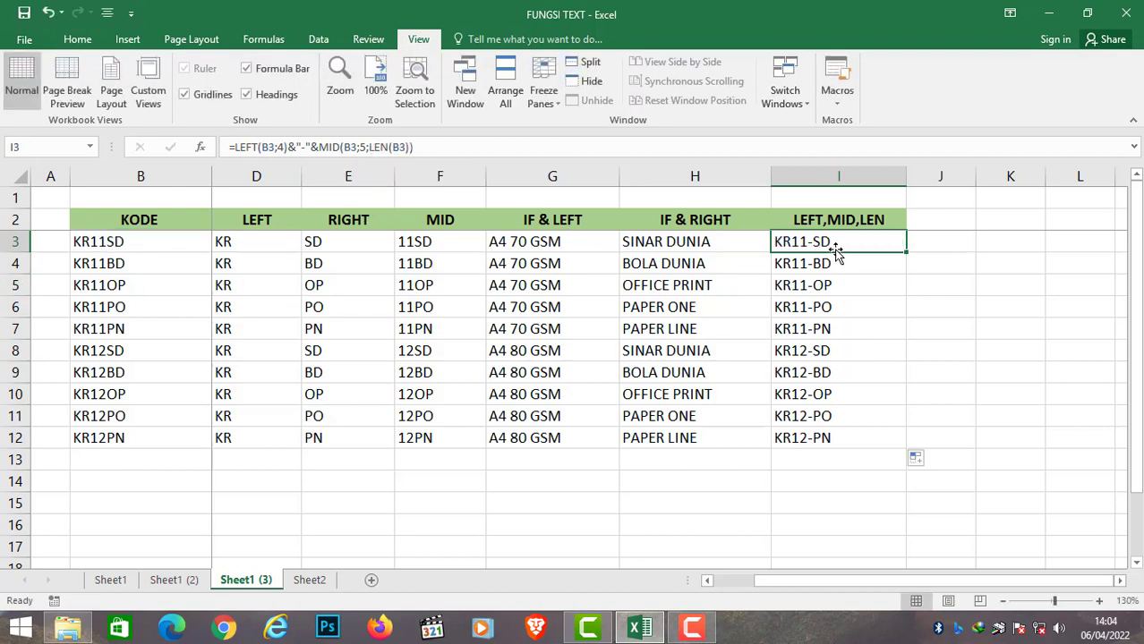
Extend the B3 code to KR11SDJH by appending DJH.
{"action": "left_click", "coordinate": [100, 243]}
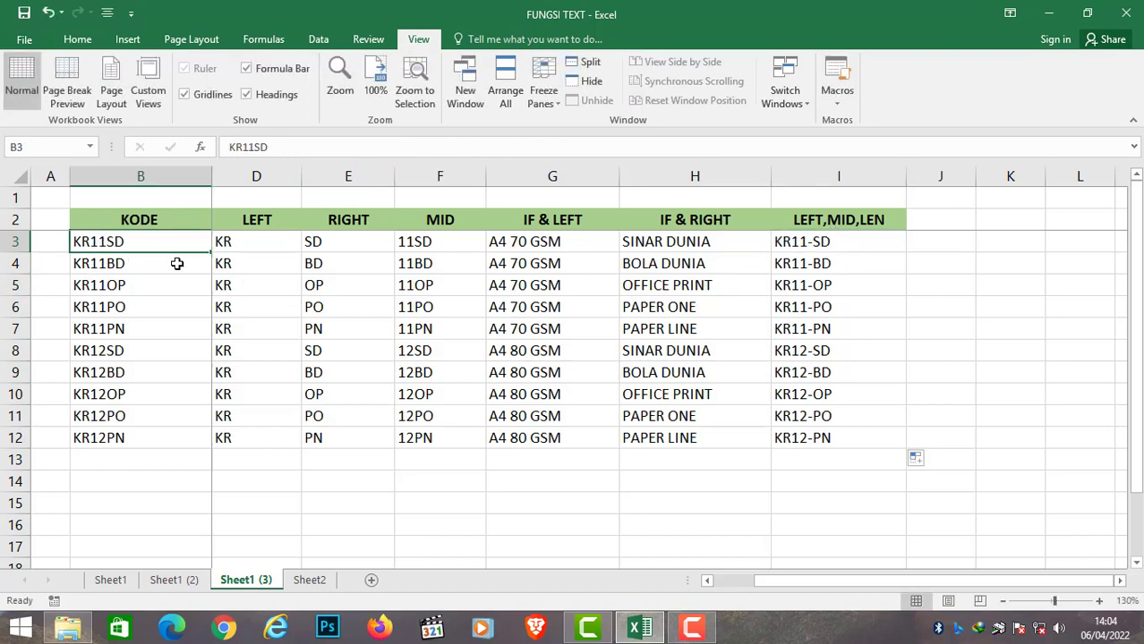
{"action": "key", "text": "F2"}
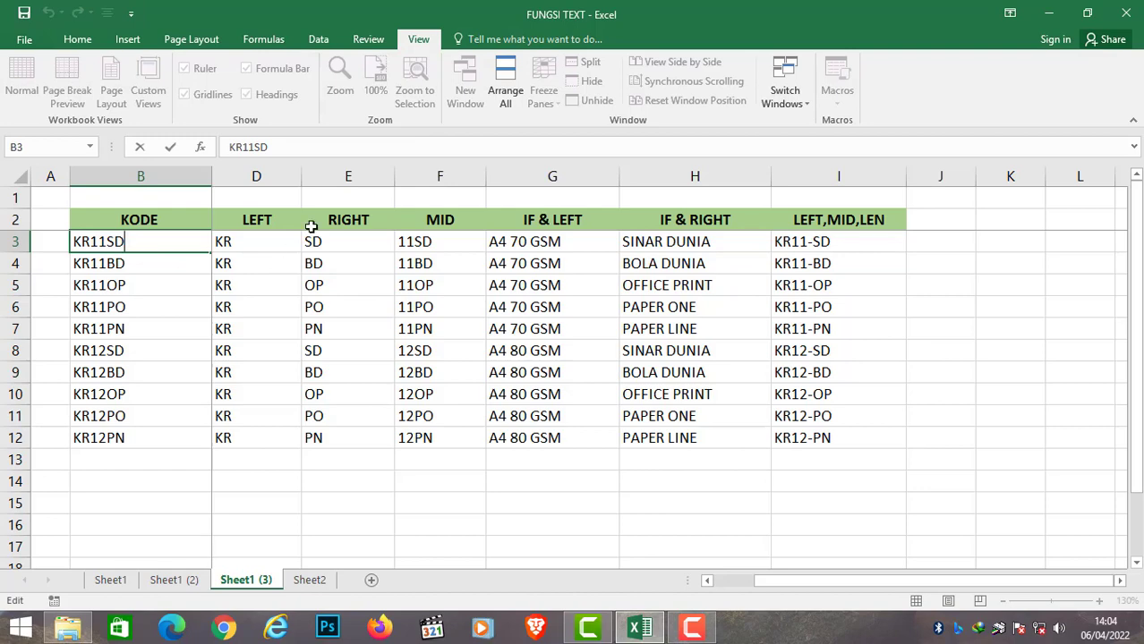
{"action": "type", "text": "DJH"}
{"action": "key", "text": "Return"}
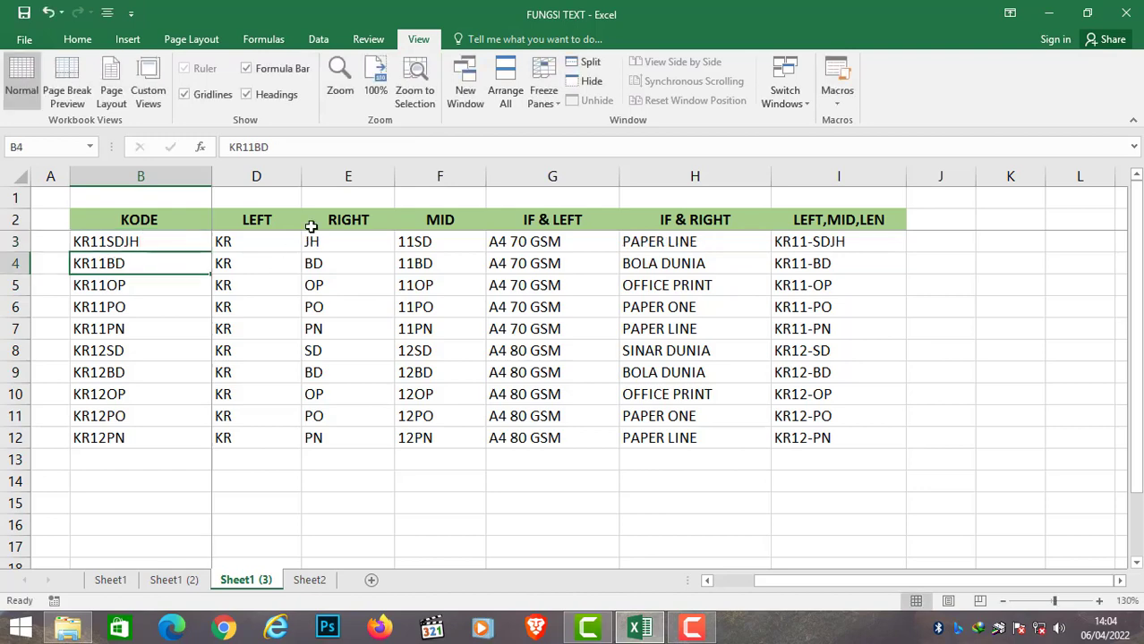
{"action": "left_click", "coordinate": [865, 238]}
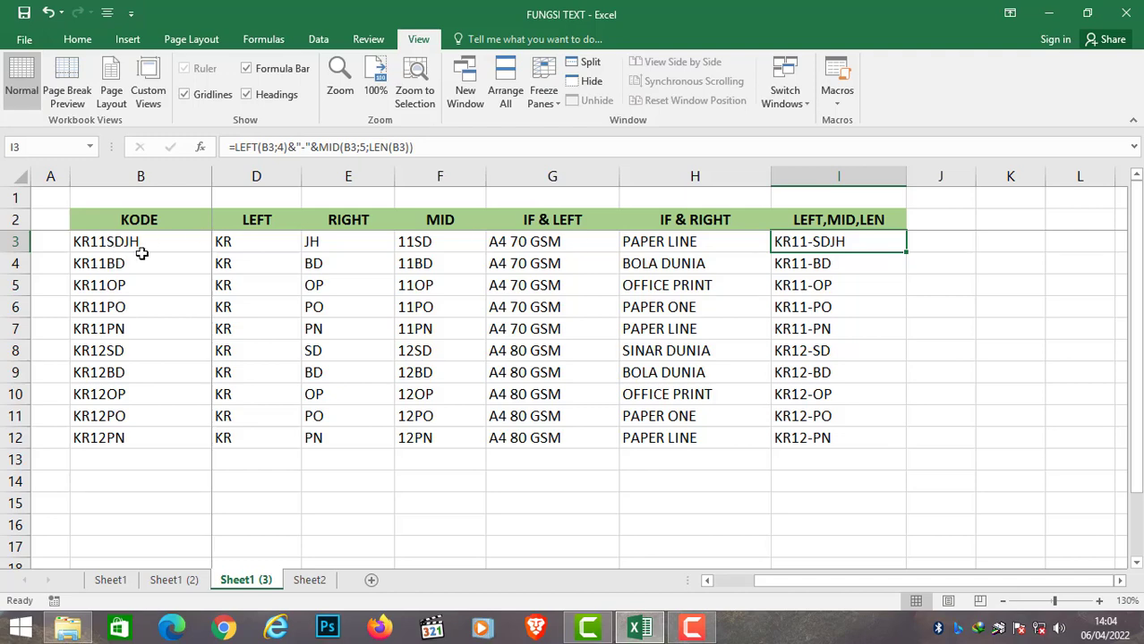
Extend the B4 code to KR11BDDASDA by appending DASDA.
{"action": "left_click", "coordinate": [109, 268]}
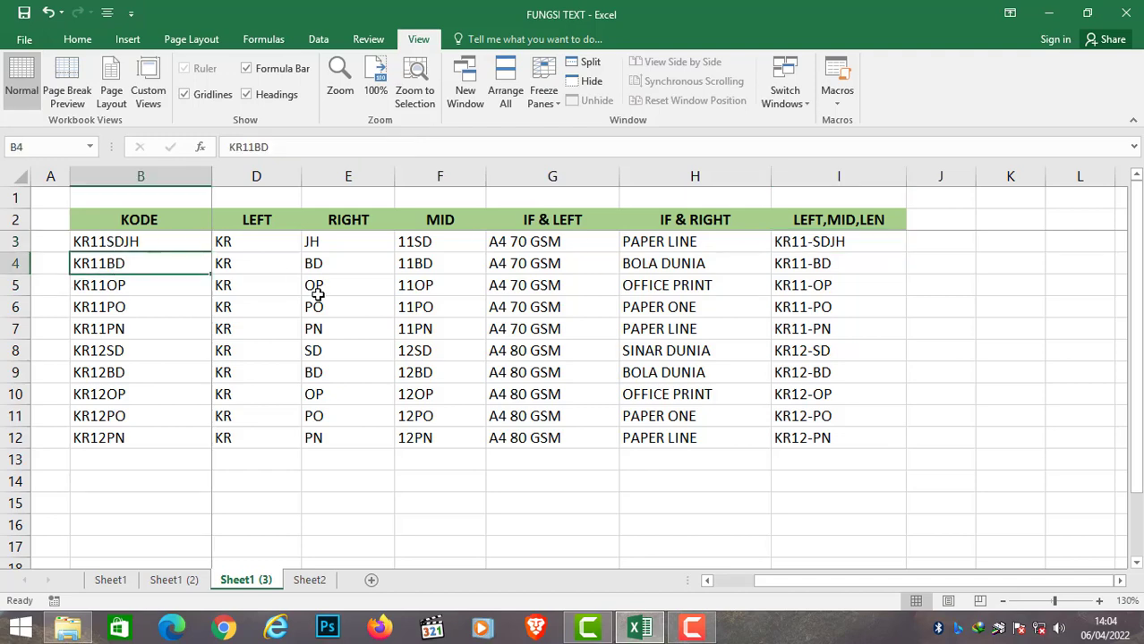
{"action": "key", "text": "F2"}
{"action": "type", "text": "DASDA"}
{"action": "key", "text": "Return"}
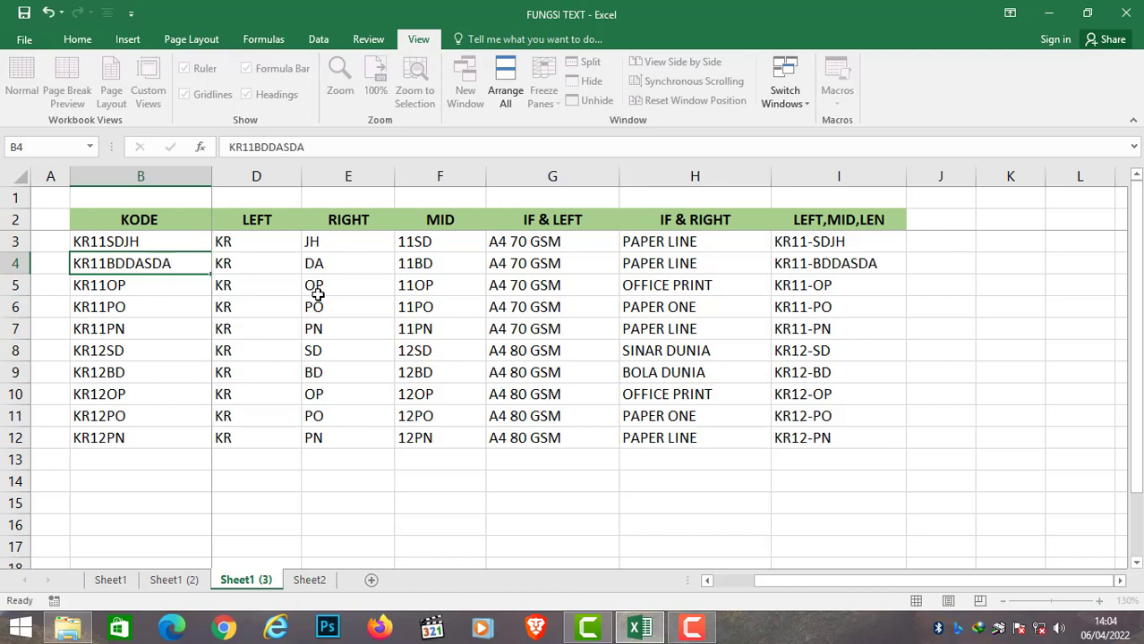
Check I3 to I5 for the updated results KR11-SDJH and KR11-BDDASDA.
{"action": "left_click", "coordinate": [862, 264]}
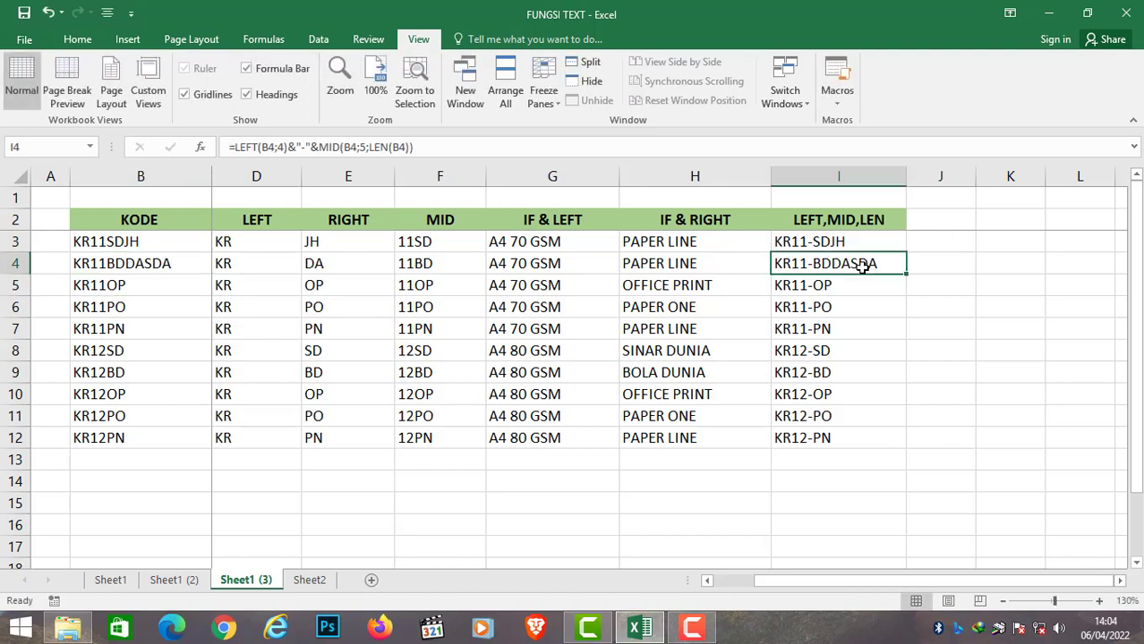
{"action": "left_click", "coordinate": [852, 241]}
{"action": "left_click", "coordinate": [868, 217]}
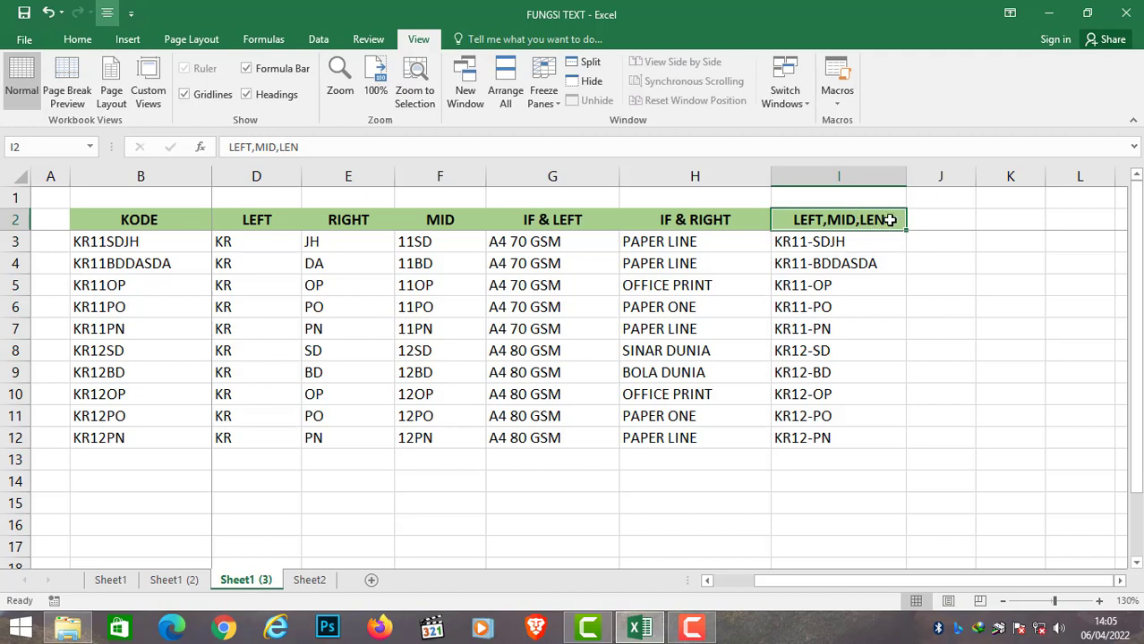
{"action": "left_click", "coordinate": [874, 267]}
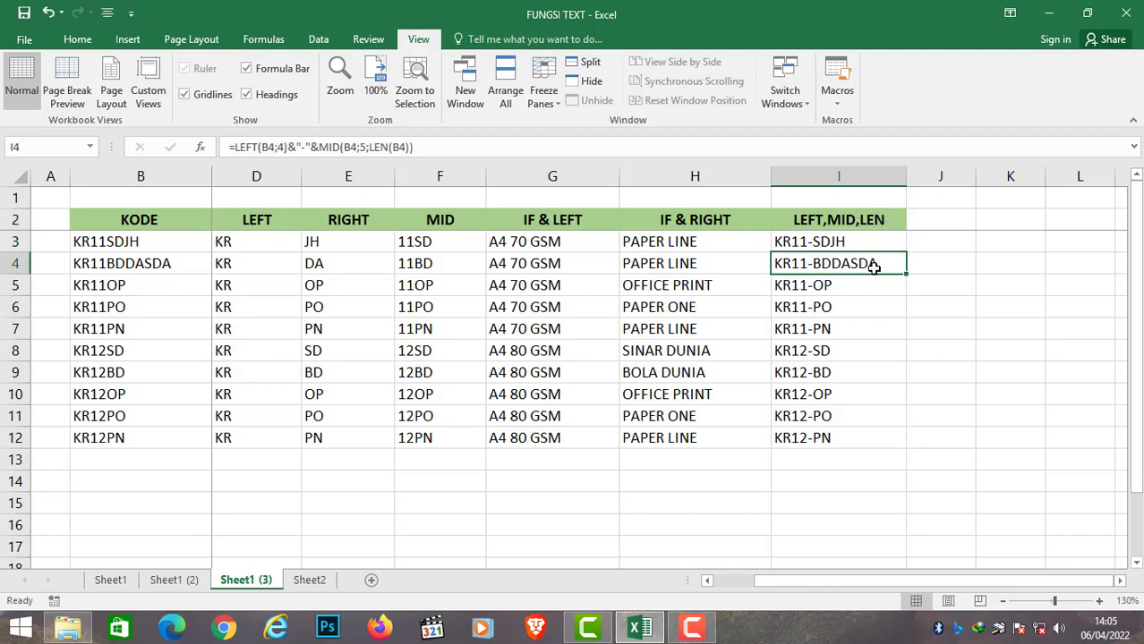
{"action": "left_click", "coordinate": [850, 241]}
{"action": "left_click", "coordinate": [865, 265]}
{"action": "left_click", "coordinate": [839, 283]}
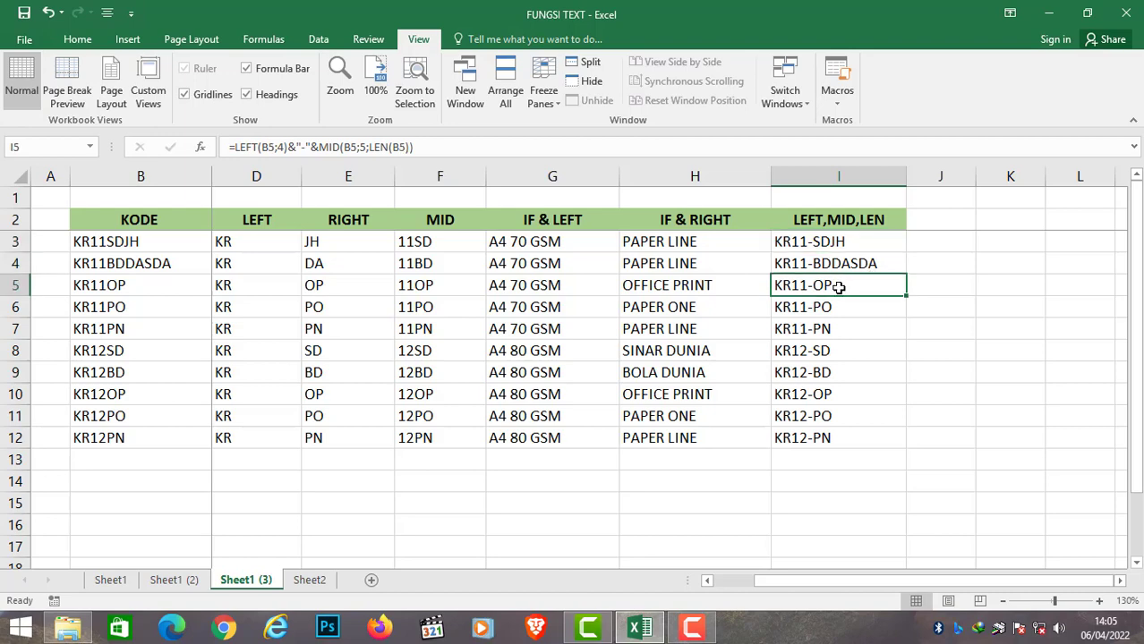